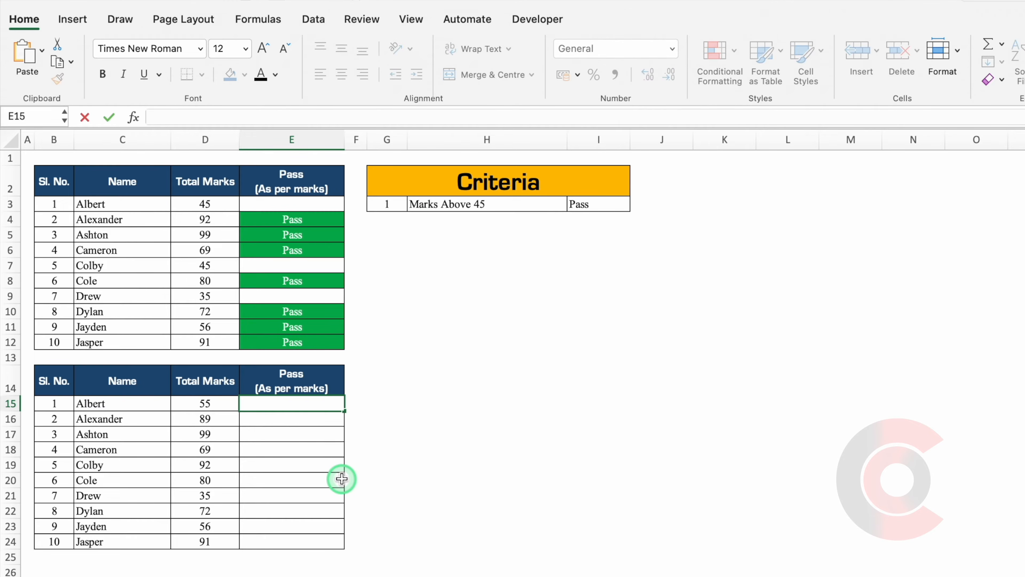
Enter the formula =IF(D15>45,"Pass") in cell E15 of the lower marks table.
text(=if)
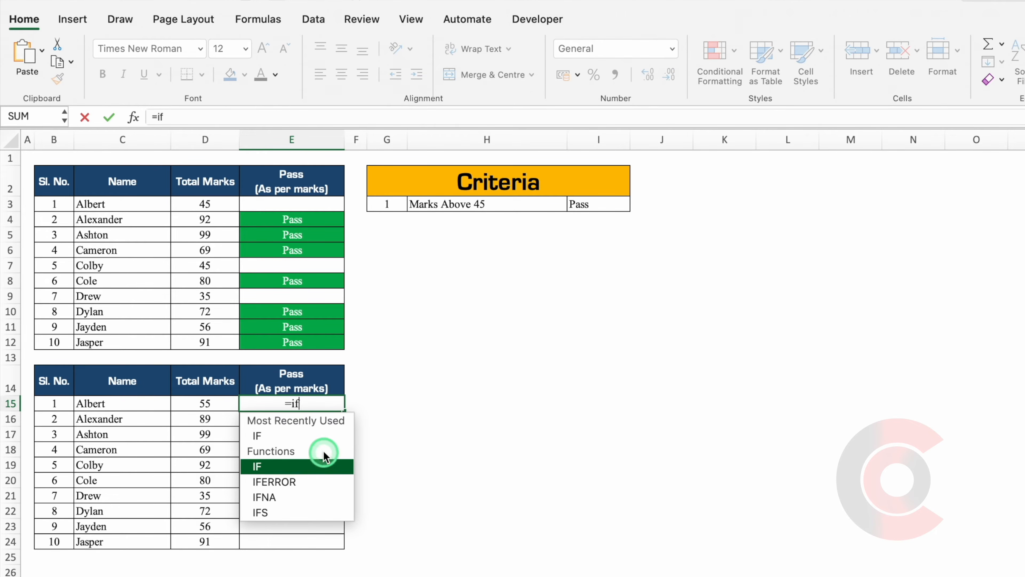
double_click(319, 436)
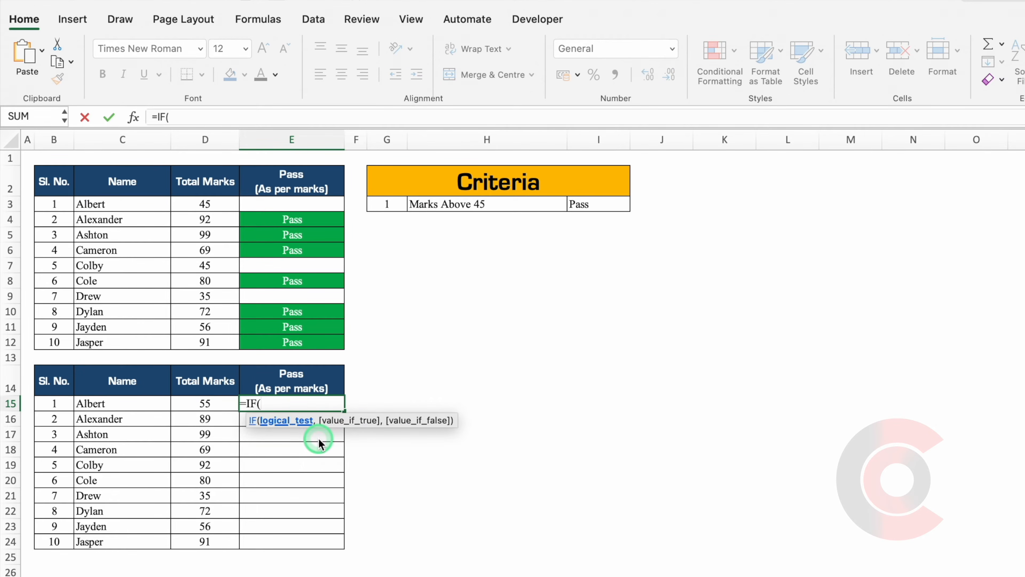
click(218, 403)
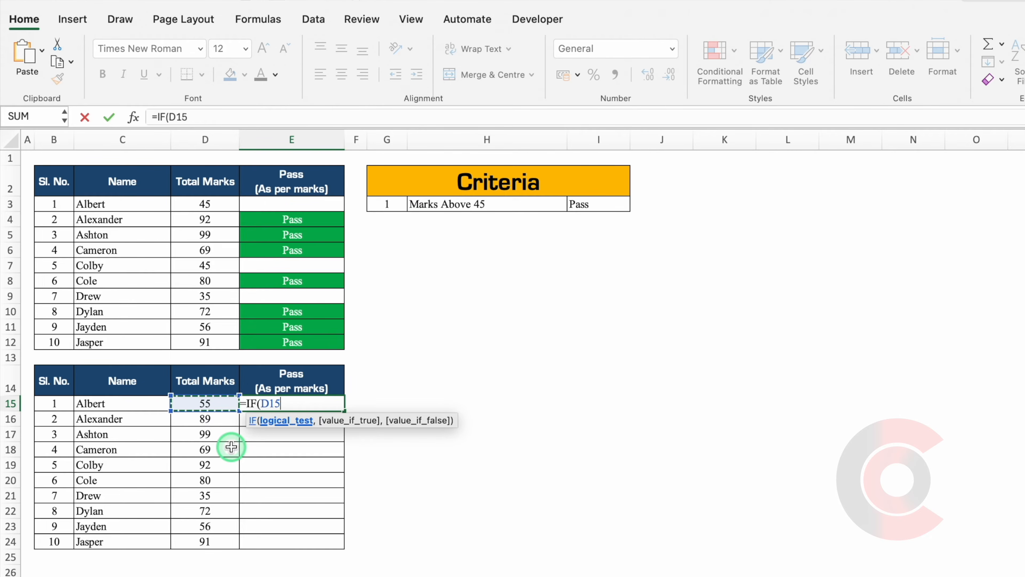
text(>45)
text(,)
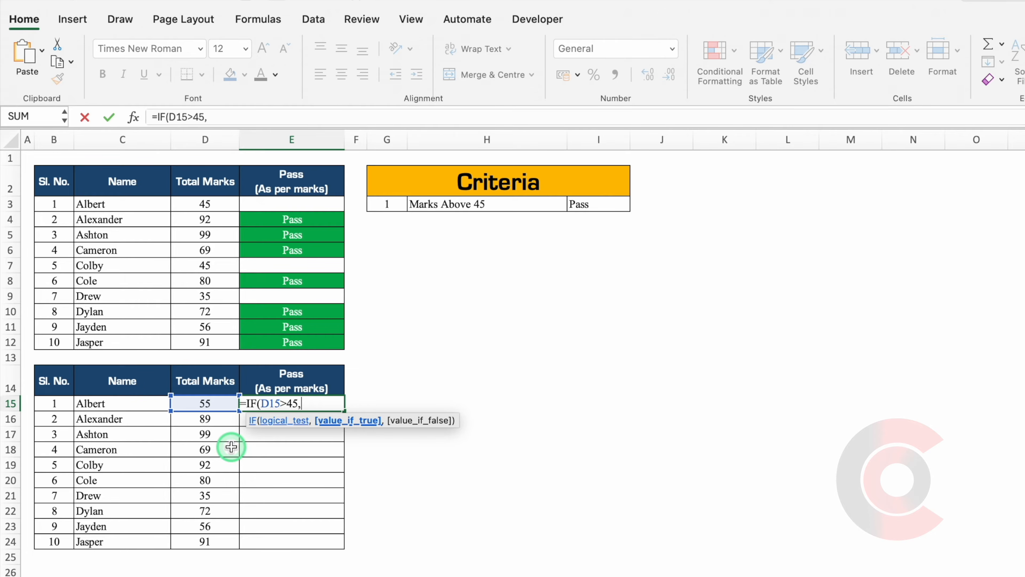
text("Pass")
text())
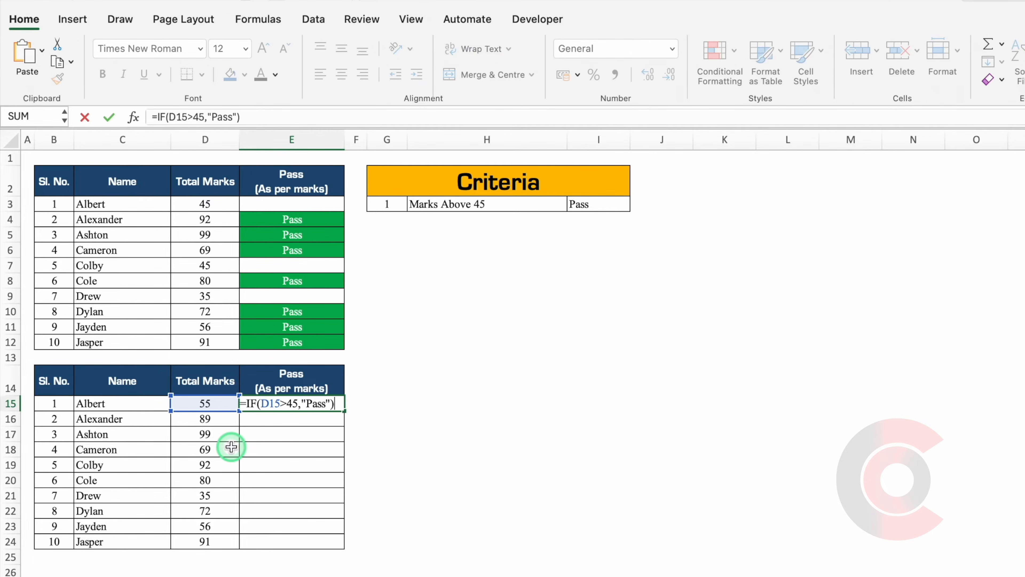
key(Return)
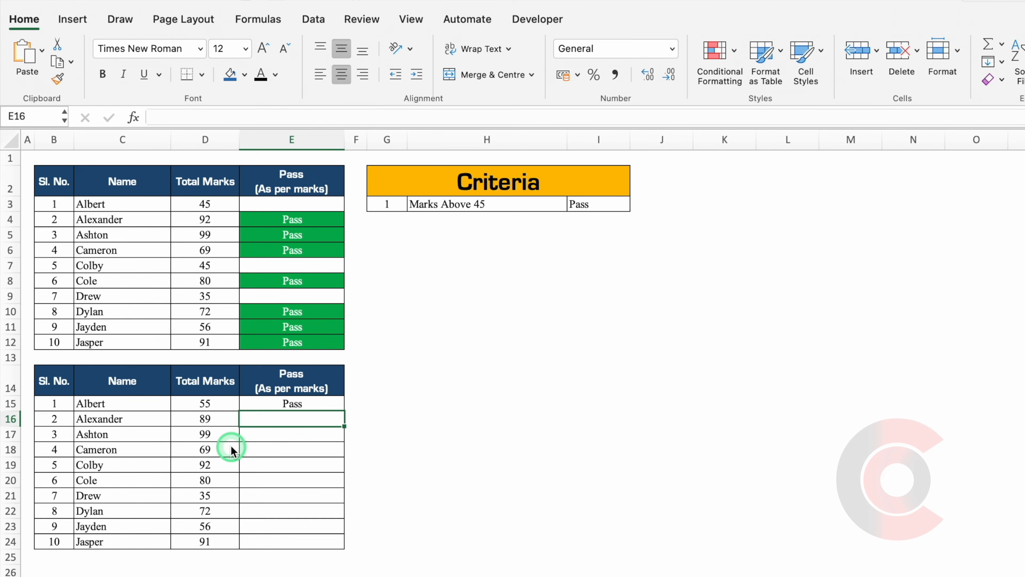
Fill the E15 formula down to E24 and inspect the formula in E21.
click(322, 403)
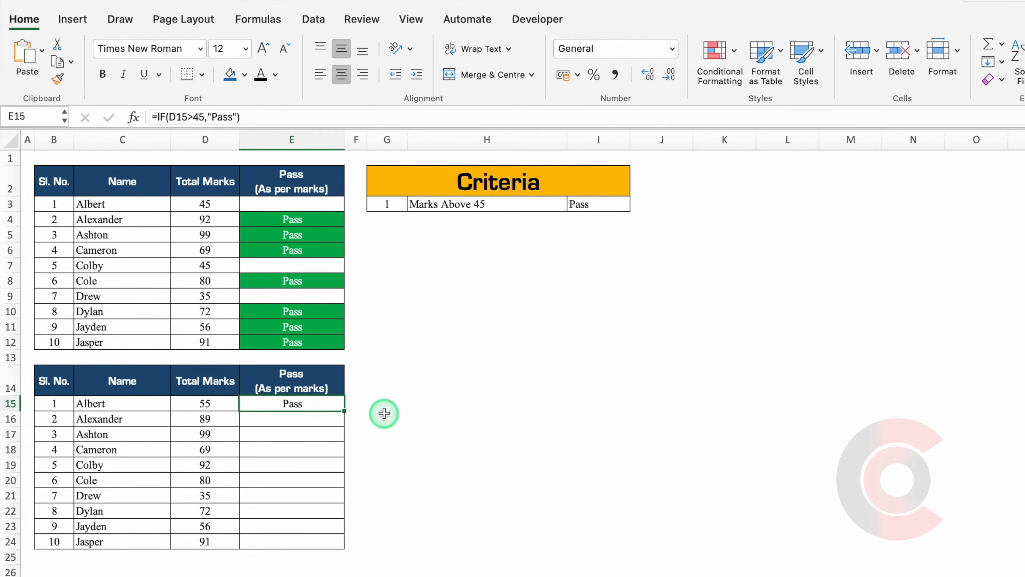
double_click(344, 411)
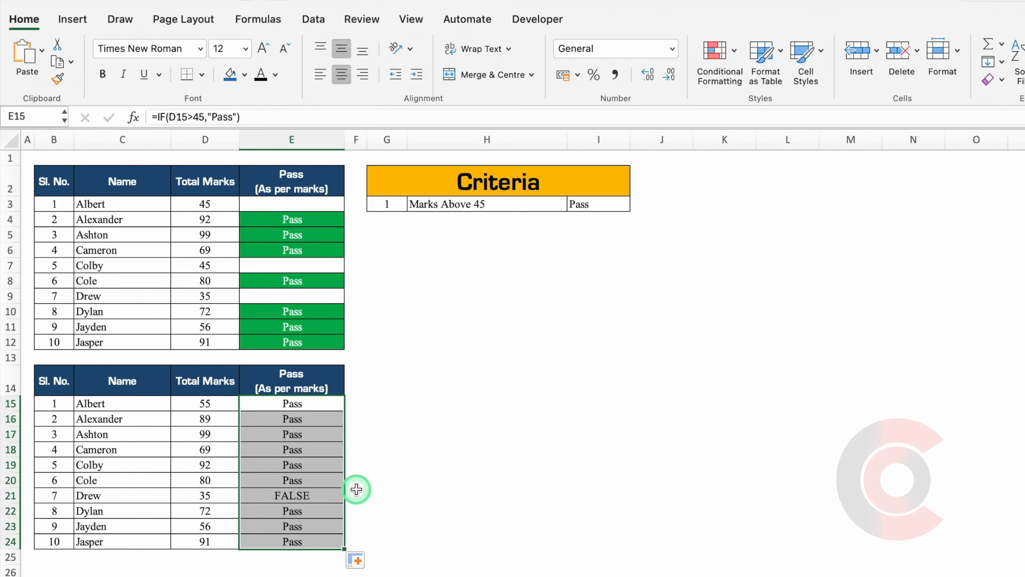
click(333, 495)
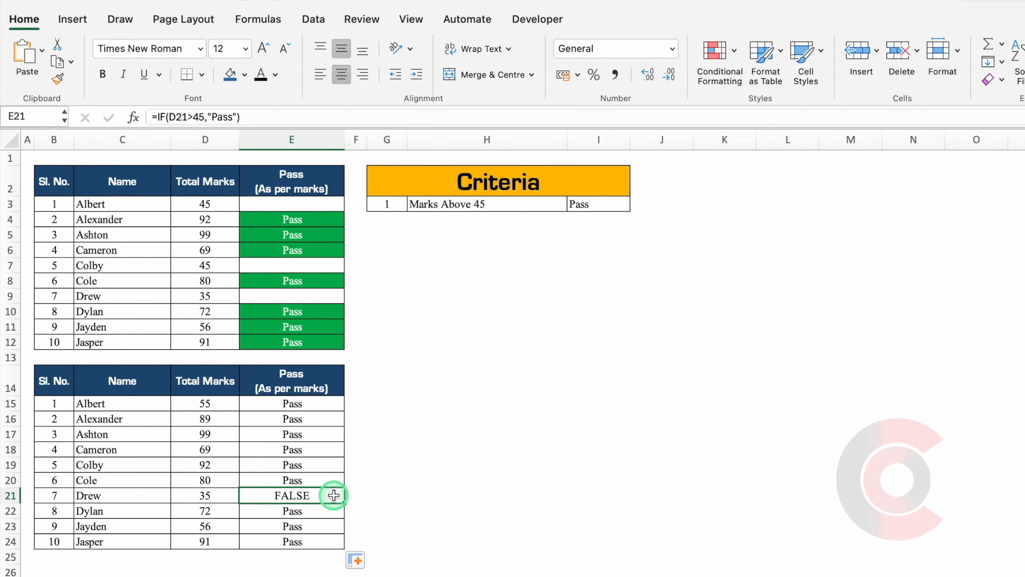
Add an empty string as the false value in E15, making the formula =IF(D15>45,"Pass","").
click(308, 408)
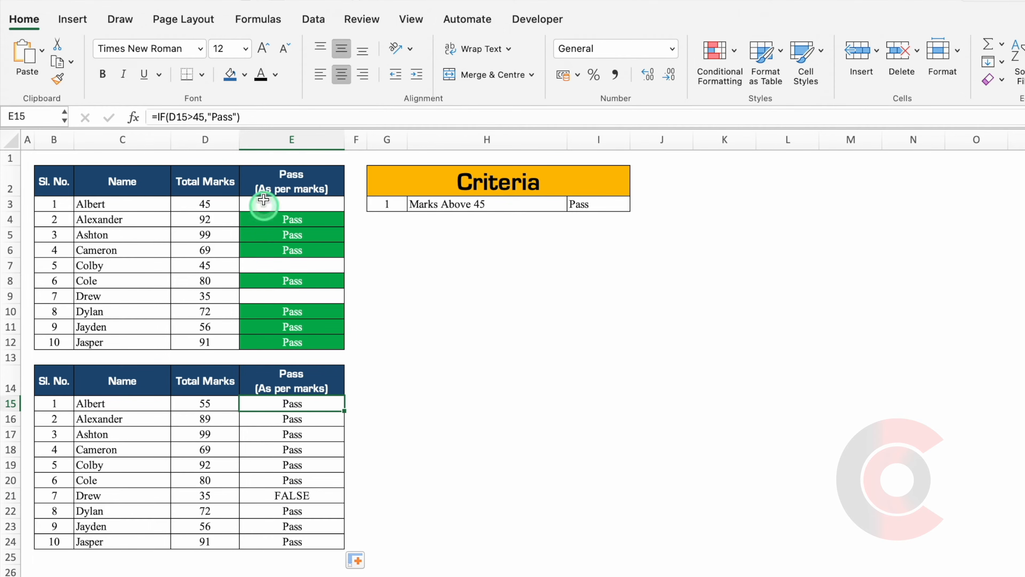
click(237, 116)
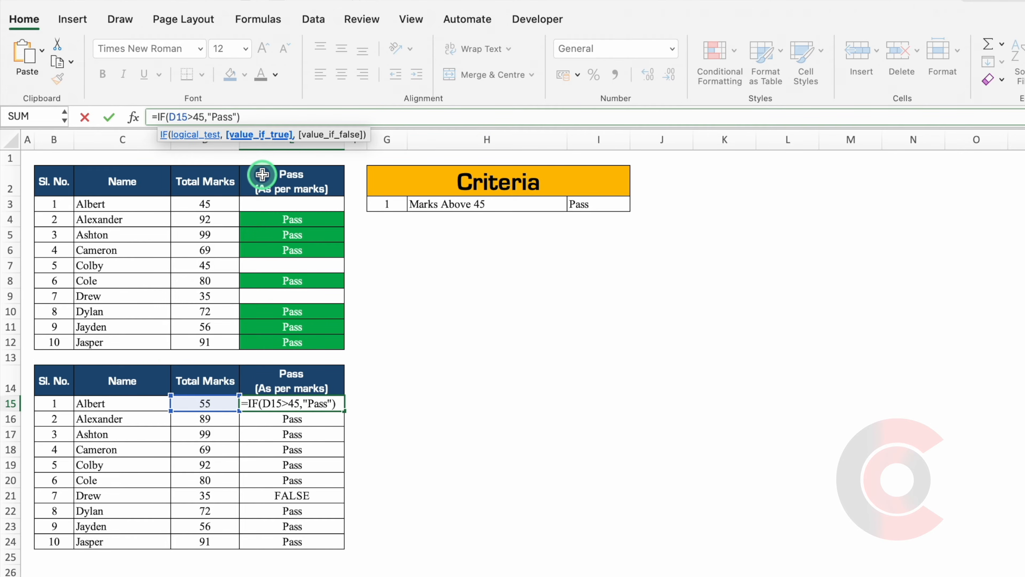
text(,)
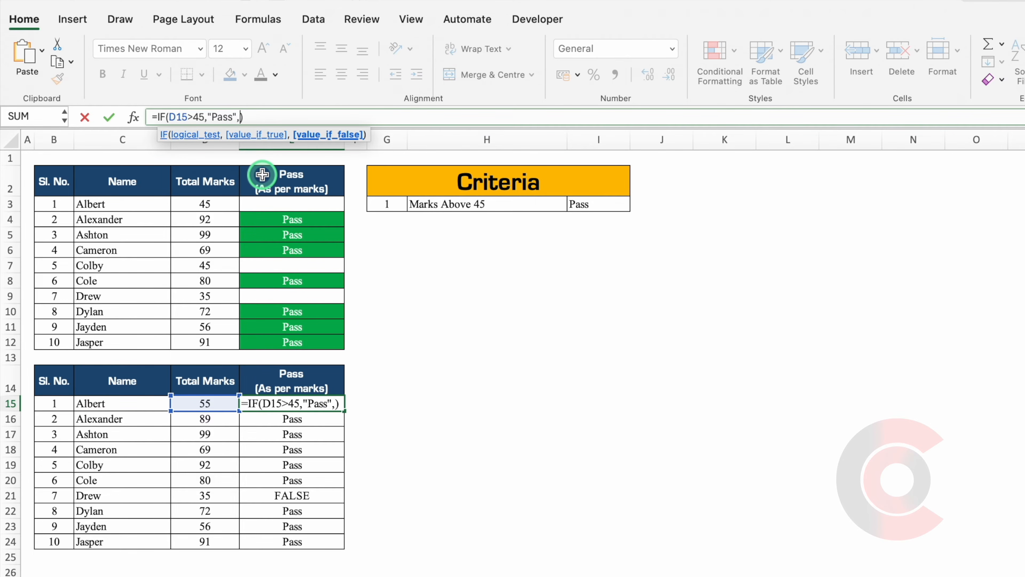
text("")
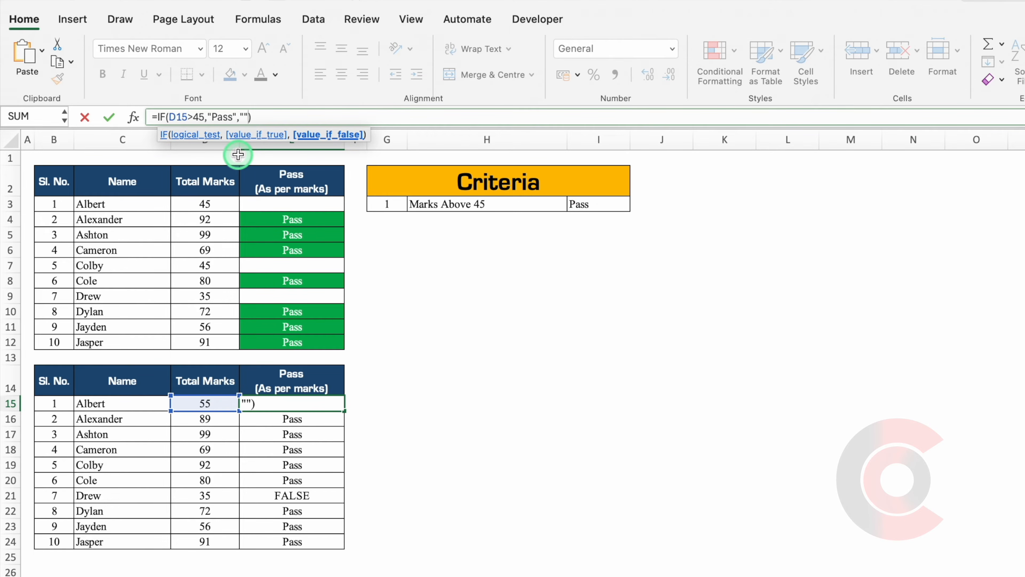
key(Return)
Fill the revised E15 formula down through E24 and check the result in row 21.
click(325, 406)
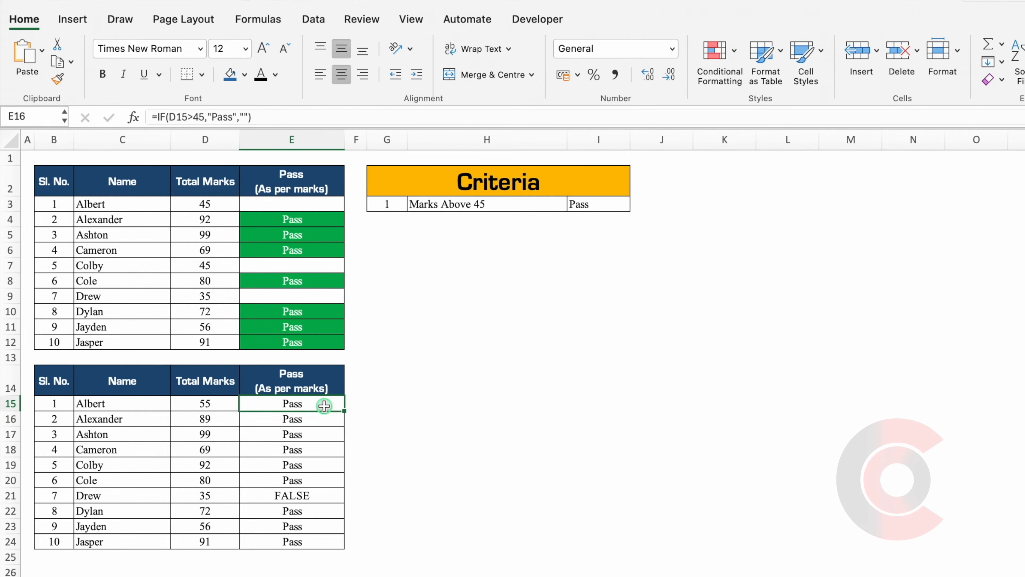
double_click(345, 411)
click(402, 406)
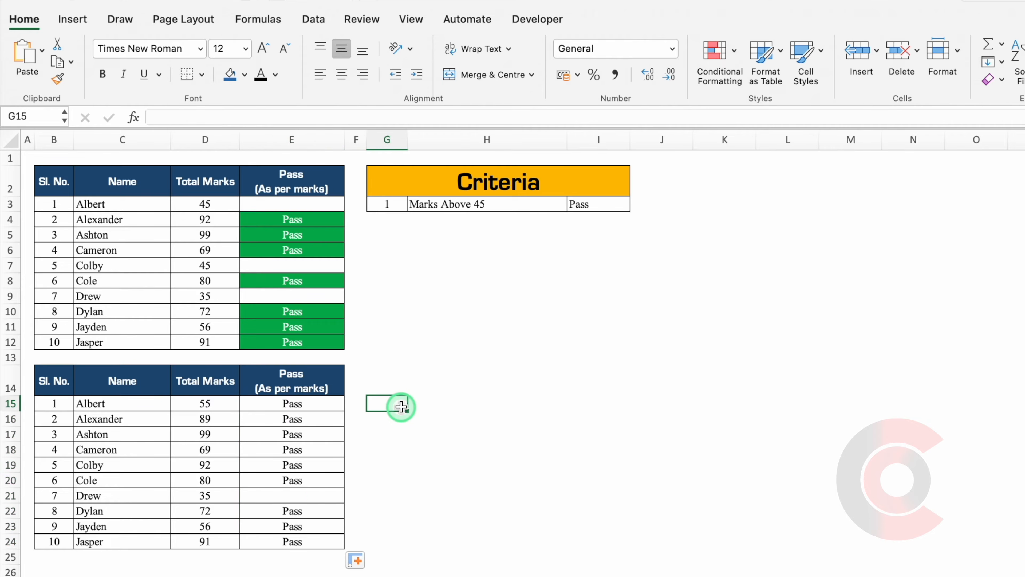
click(313, 500)
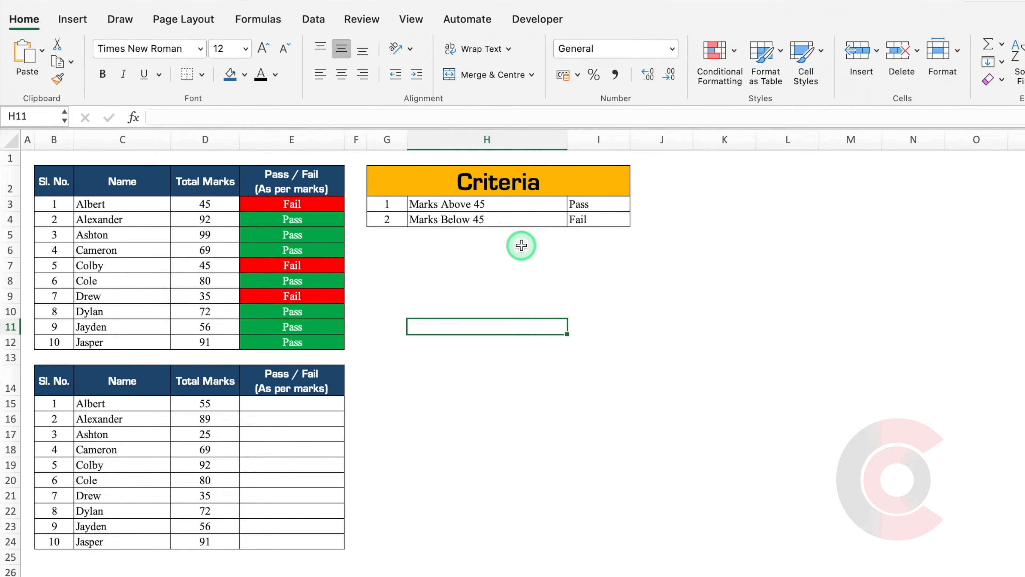
Enter the formula =IF(D15>45,"Pass","Fail") in E15 of the lower Pass / Fail table.
click(306, 404)
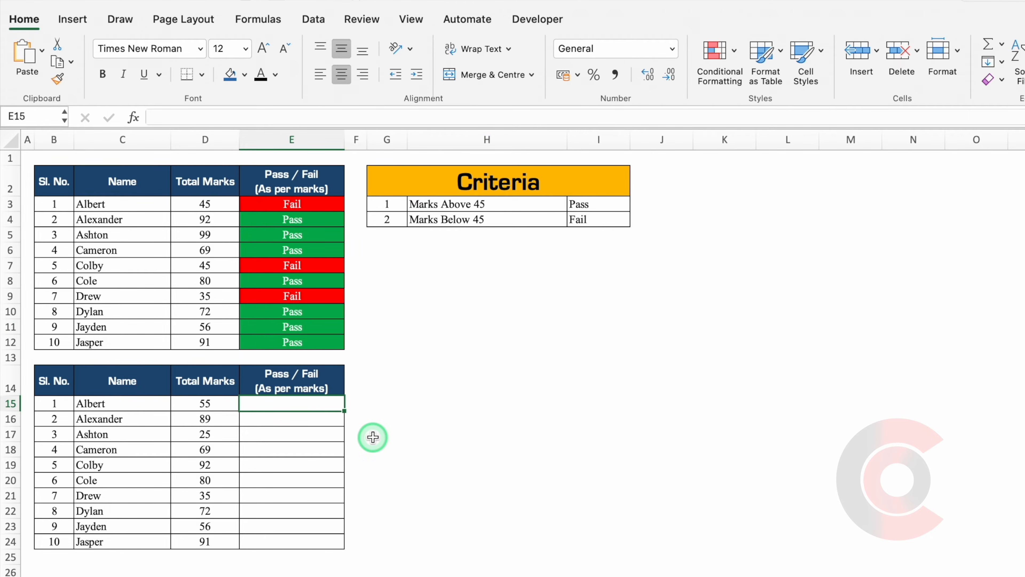
text(=I)
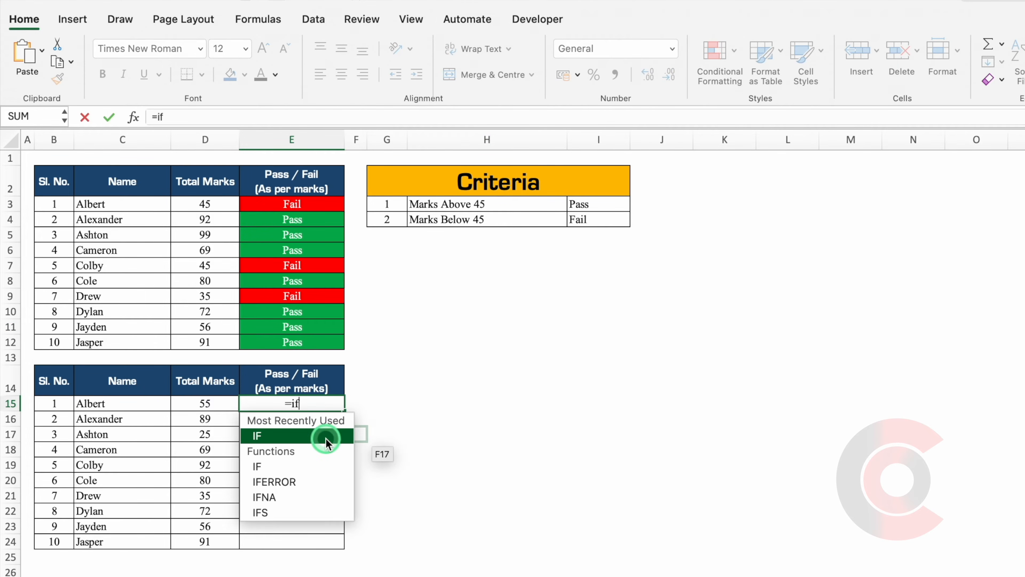
double_click(325, 438)
click(206, 402)
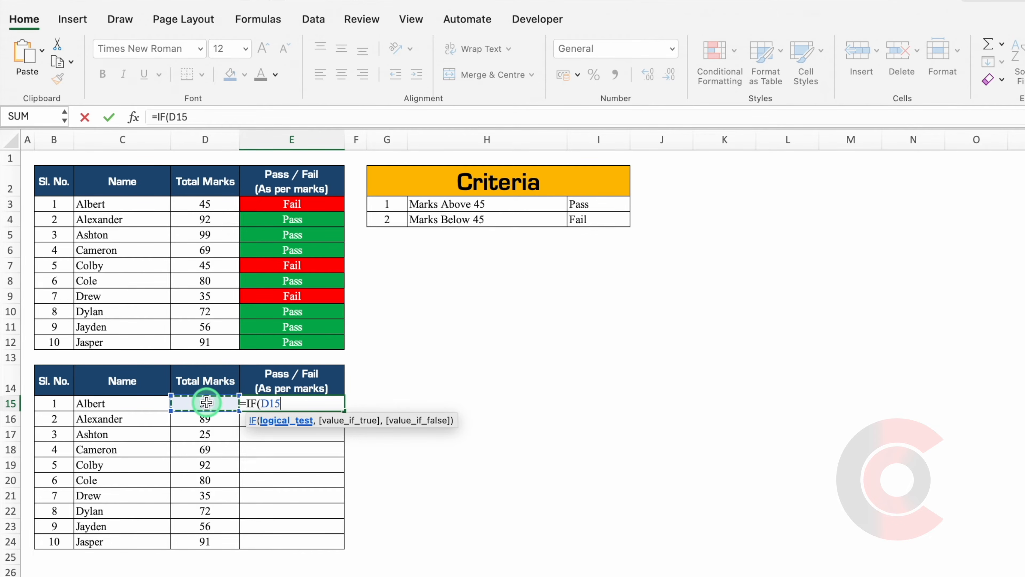
text(>45,)
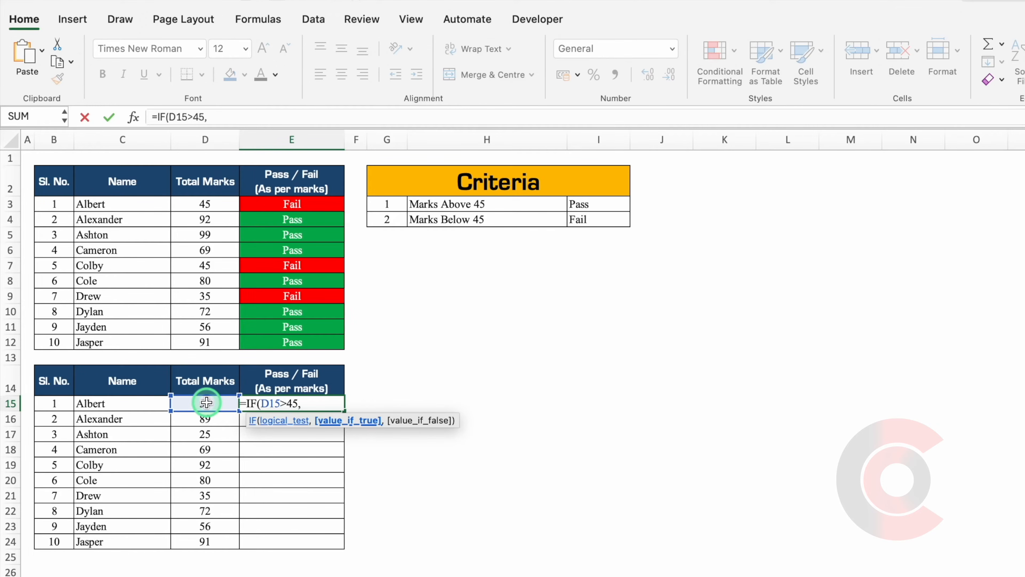
text("Pass",)
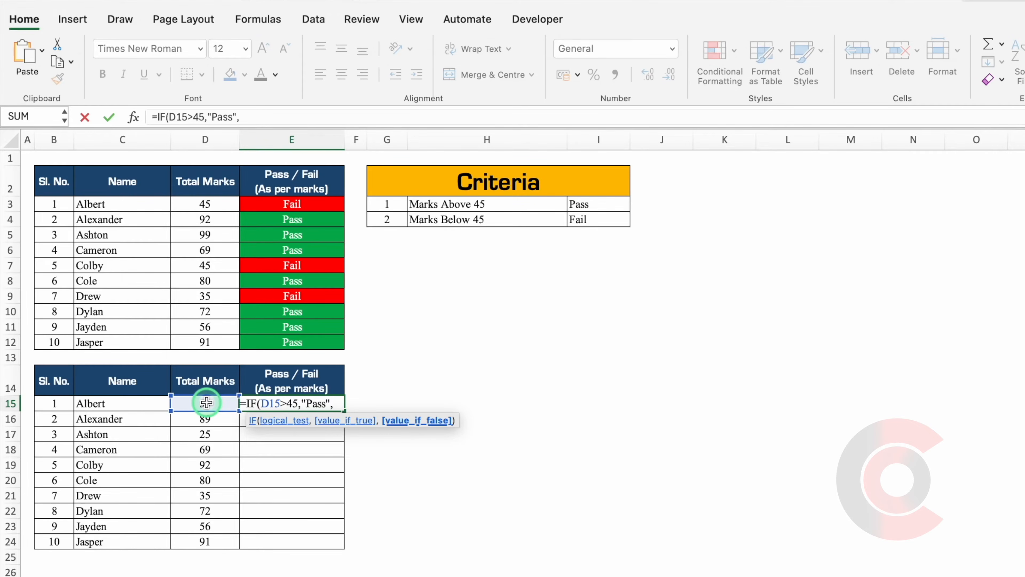
text(")
text(Fa)
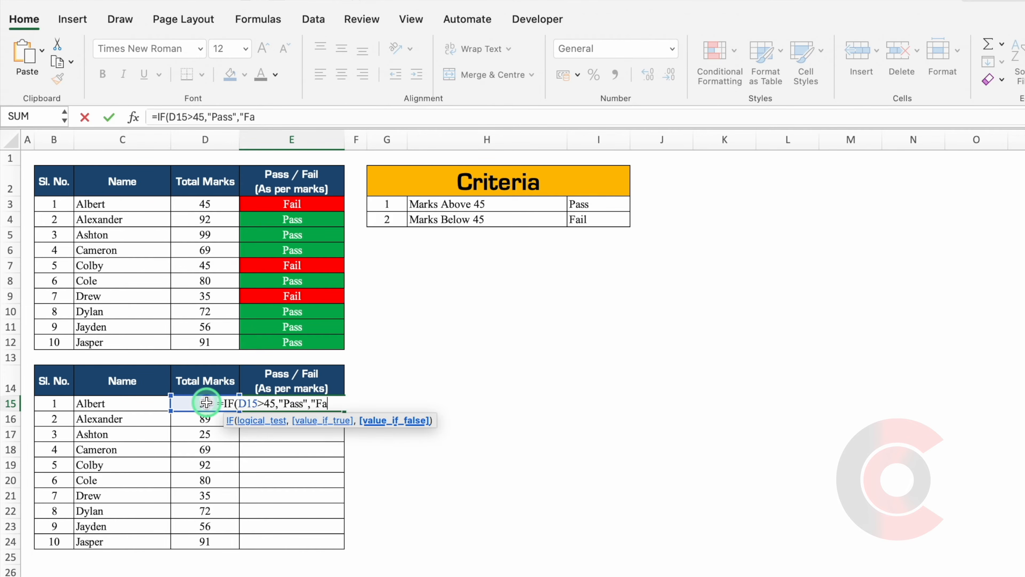
text(il"))
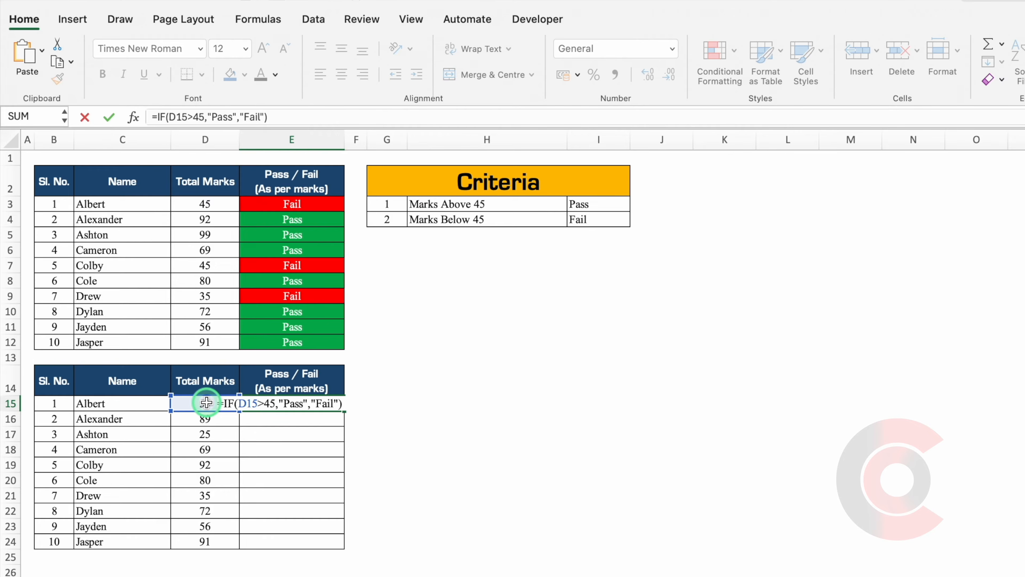
key(Return)
Fill the Pass/Fail formula from E15 down to E24 and check the formula in E21.
click(267, 404)
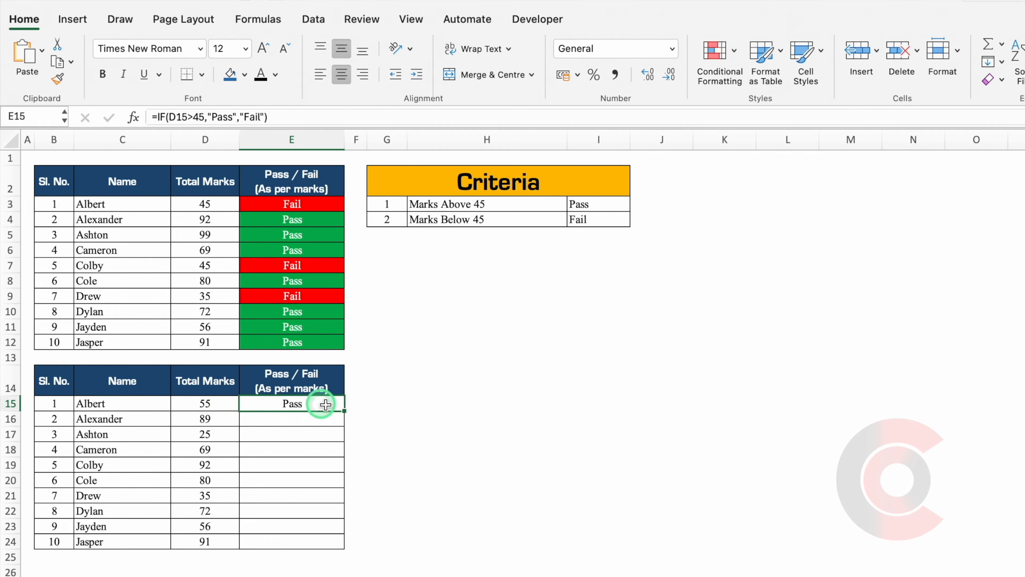
double_click(345, 410)
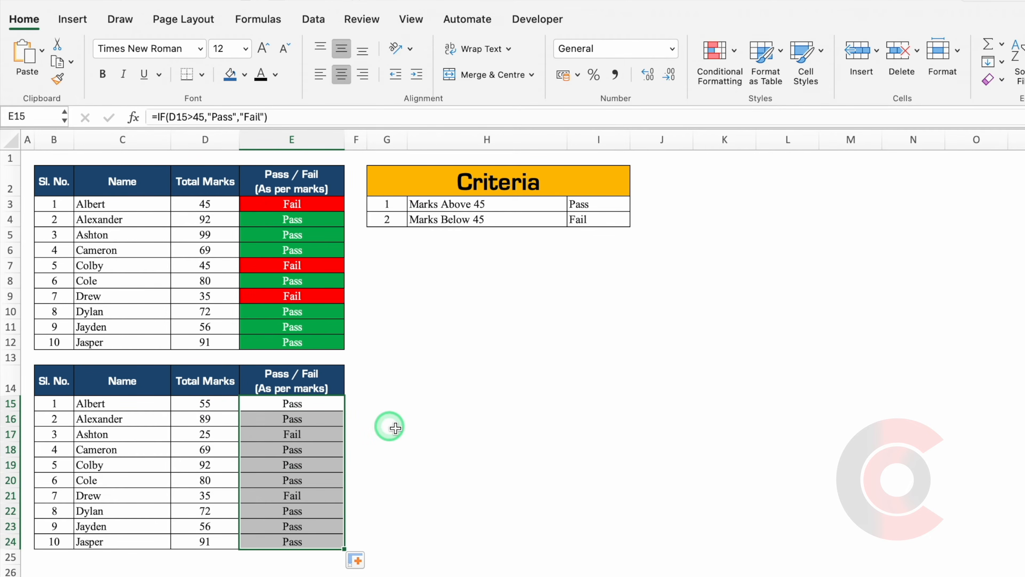
click(408, 433)
click(311, 493)
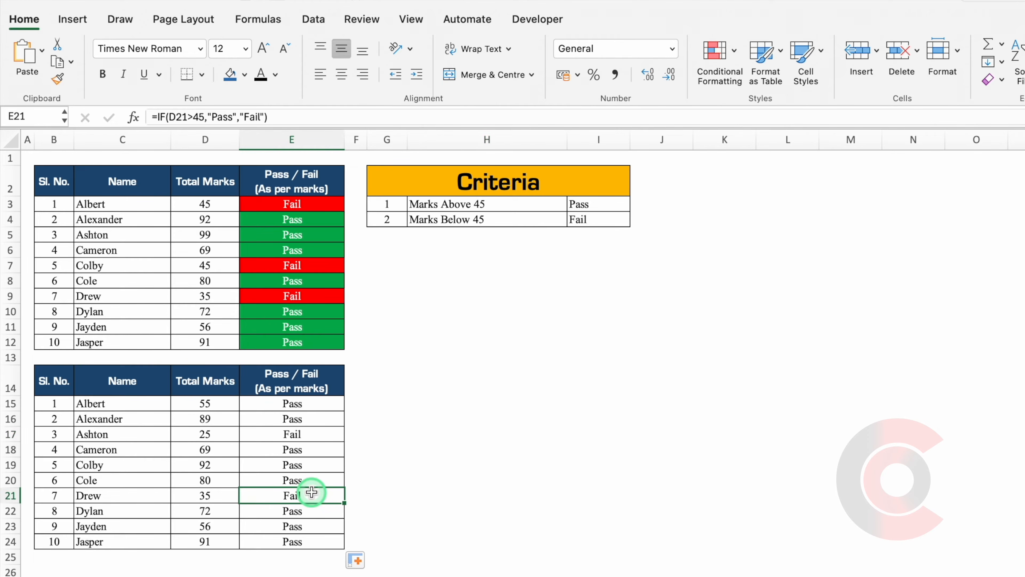
Set the total marks in D15 to 30 to test the formula in E15.
click(215, 402)
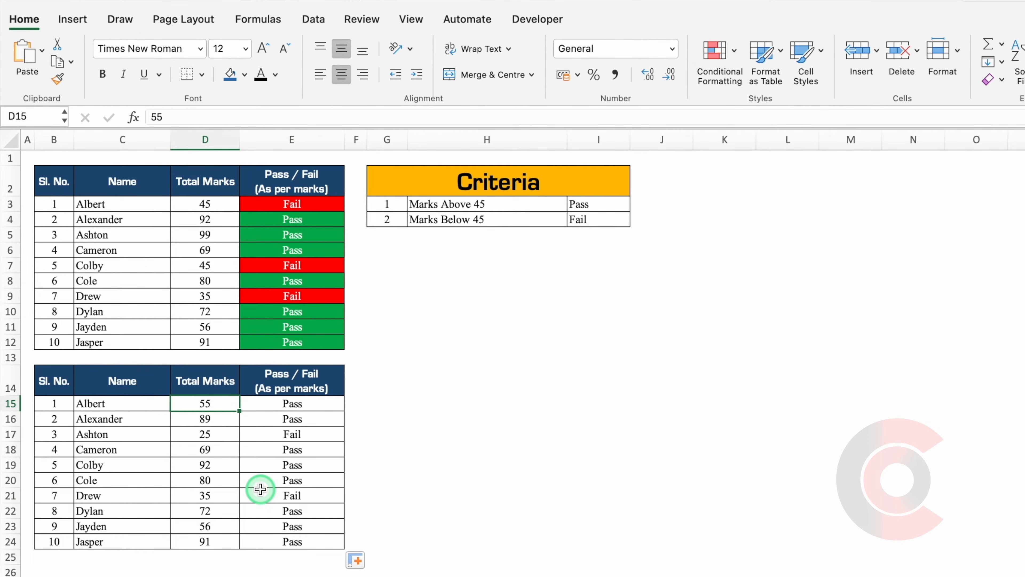
text(30)
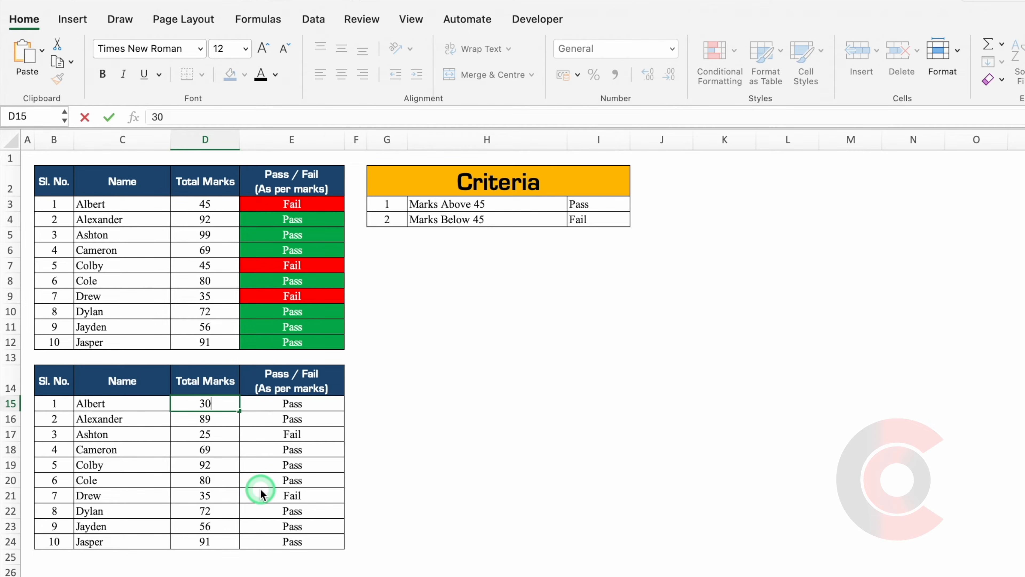
key(Return)
click(325, 404)
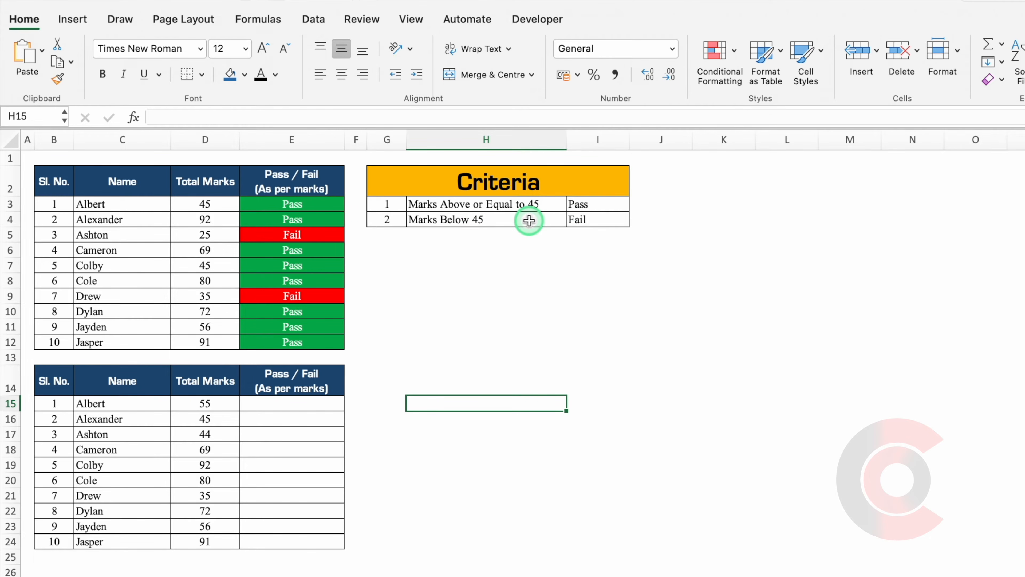
Enter the formula =IF(D15>=45,"Pass","Fail") in E15 of the lower Pass / Fail table.
click(307, 406)
text(=if)
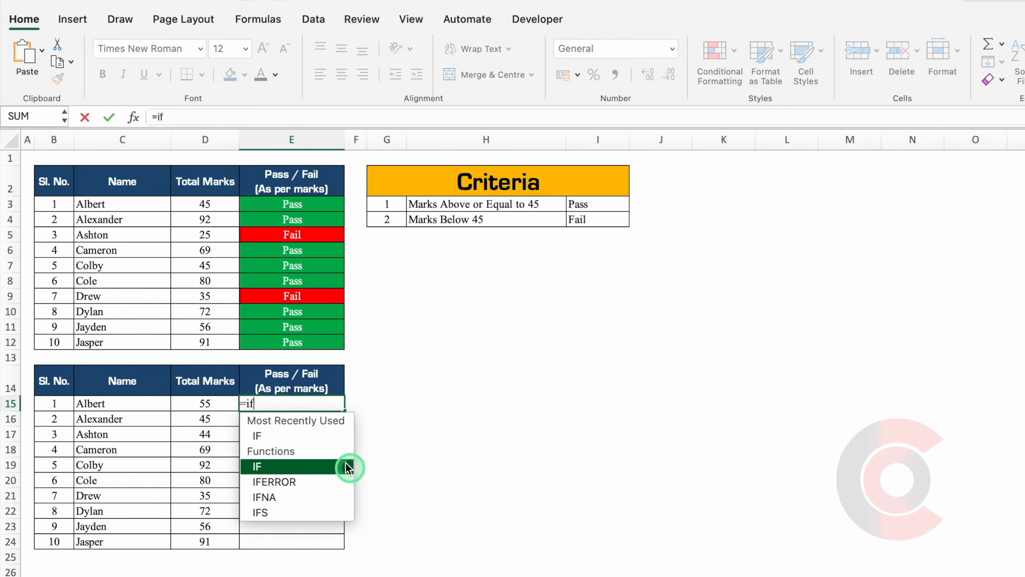
double_click(323, 438)
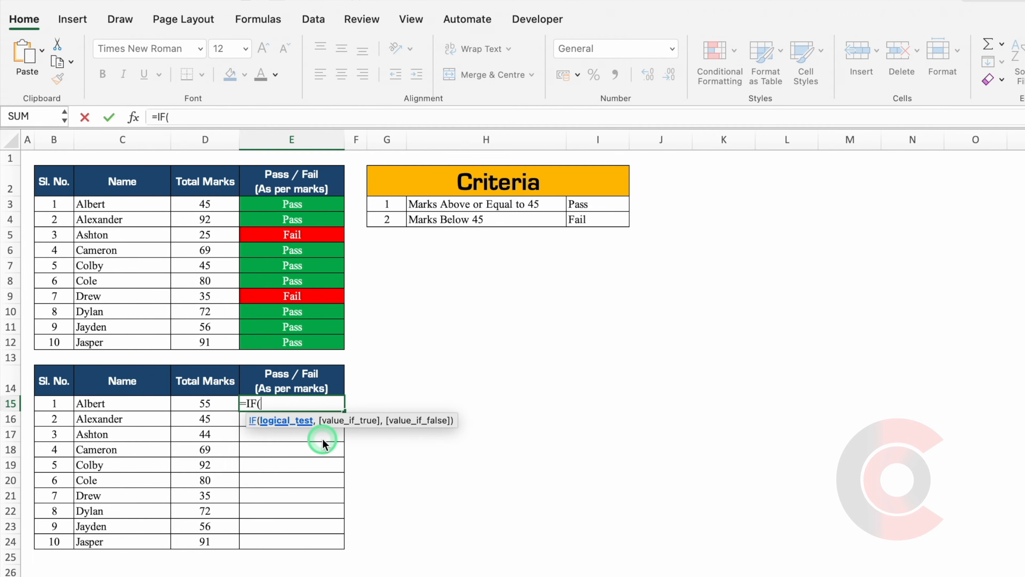
click(217, 403)
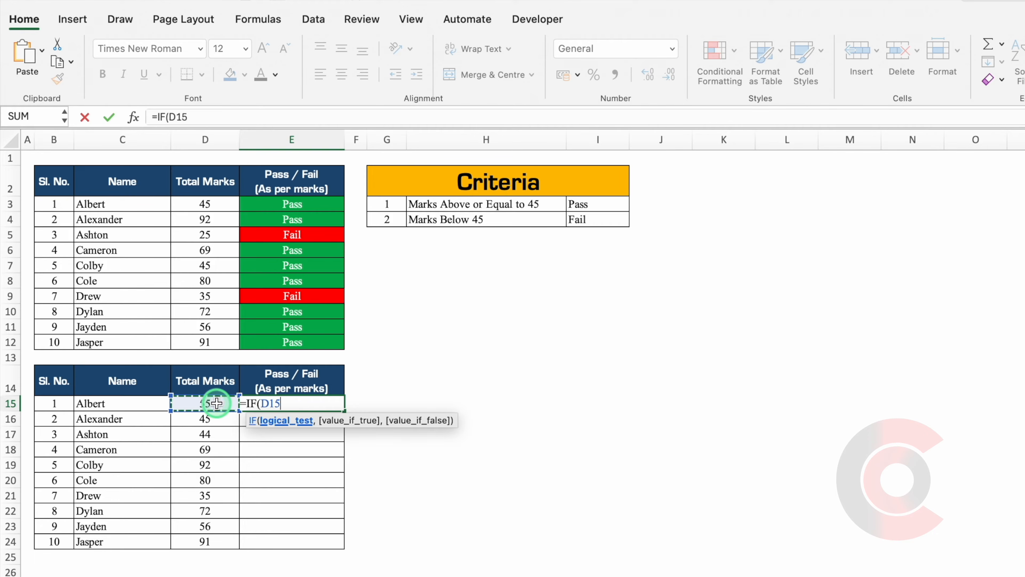
text(>=45,)
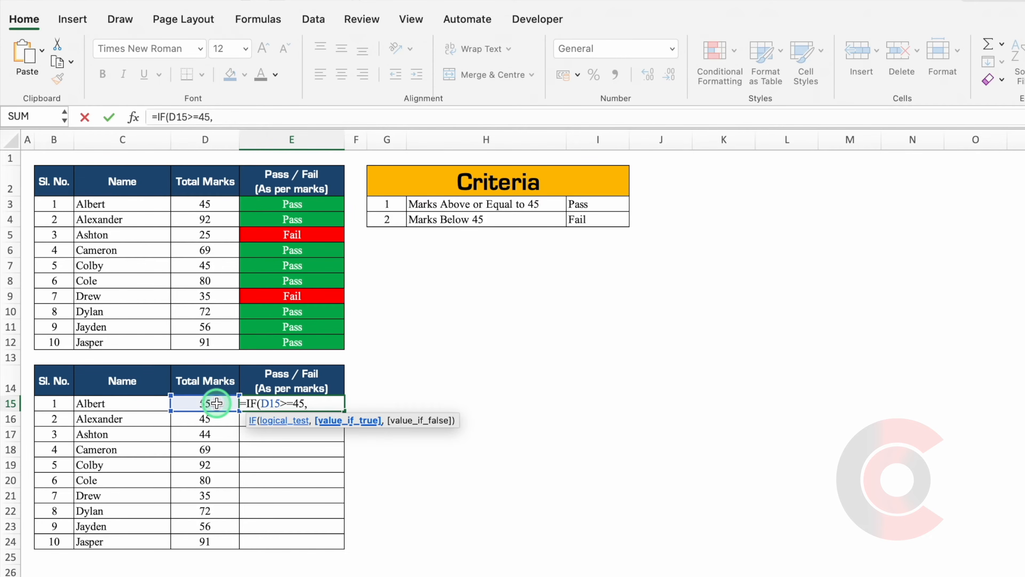
text("Pass",)
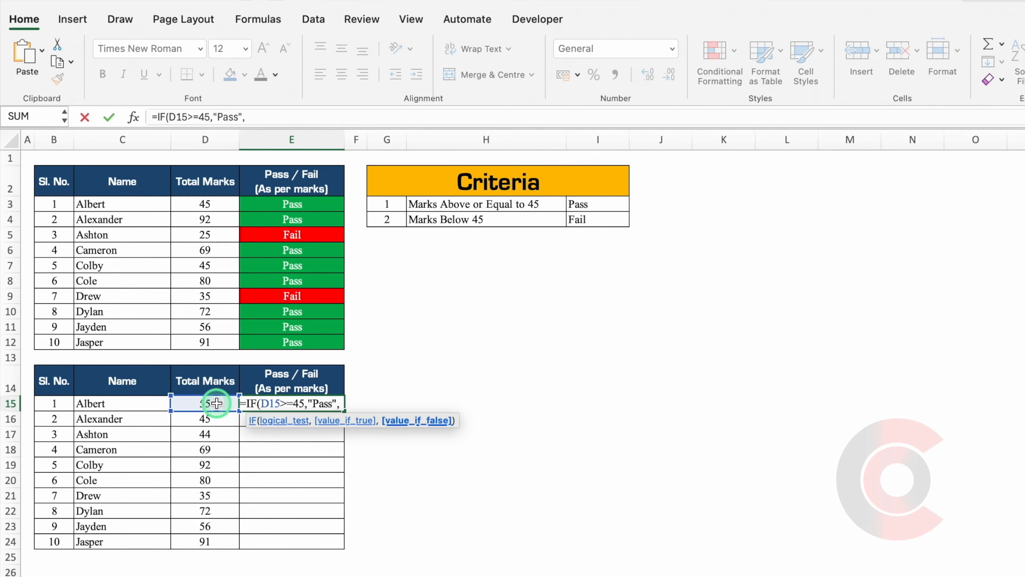
text(")
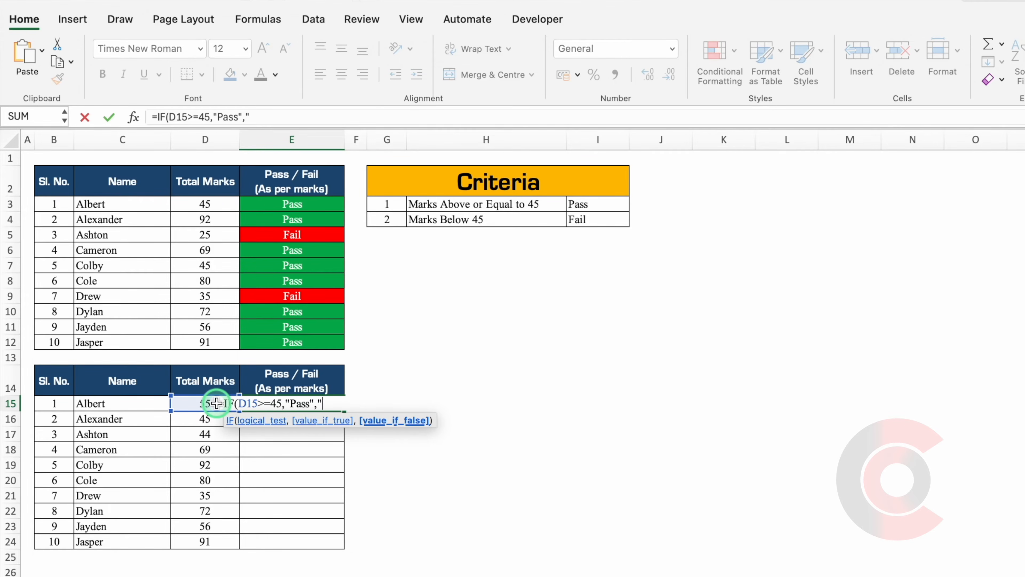
text(Fail"))
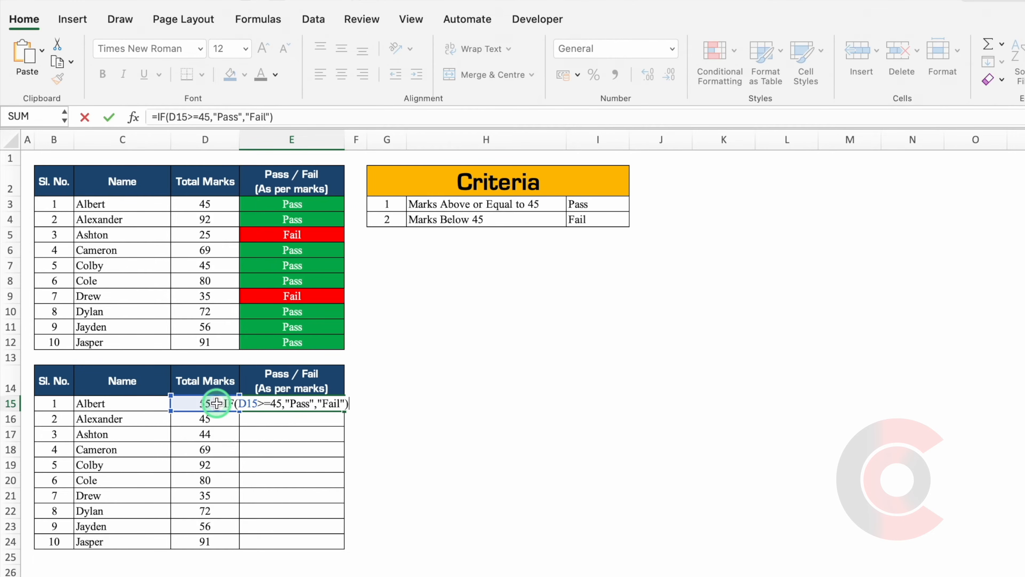
key(Return)
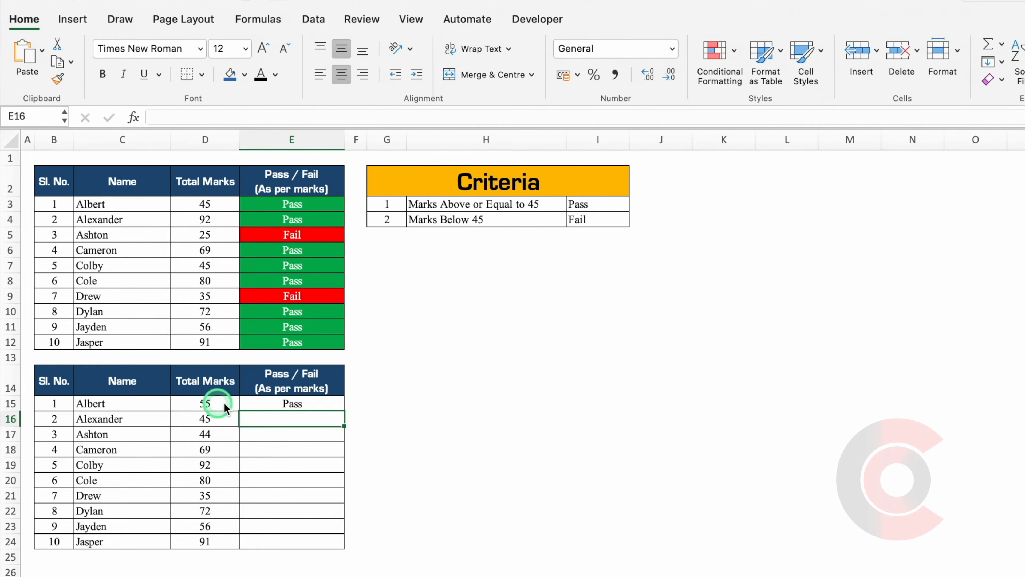
Fill the E15 formula down through E24 and check the marks and results in rows 16 and 21.
click(314, 401)
double_click(344, 410)
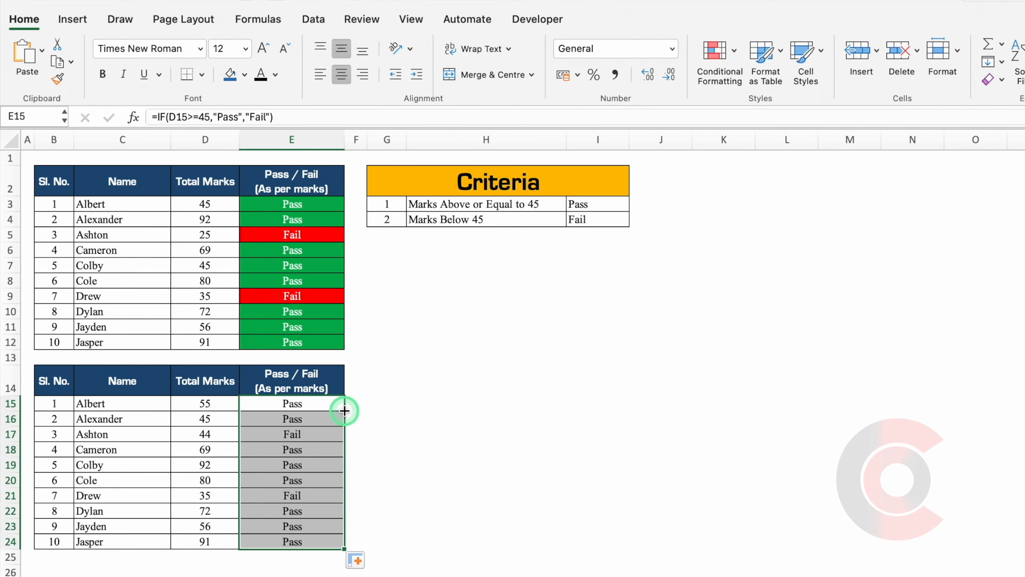
click(225, 420)
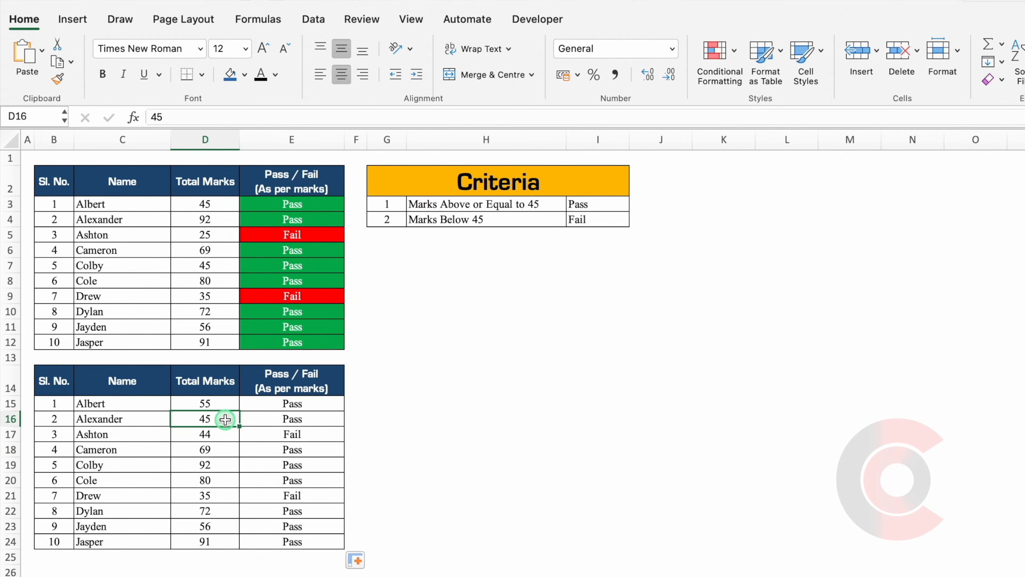
click(307, 421)
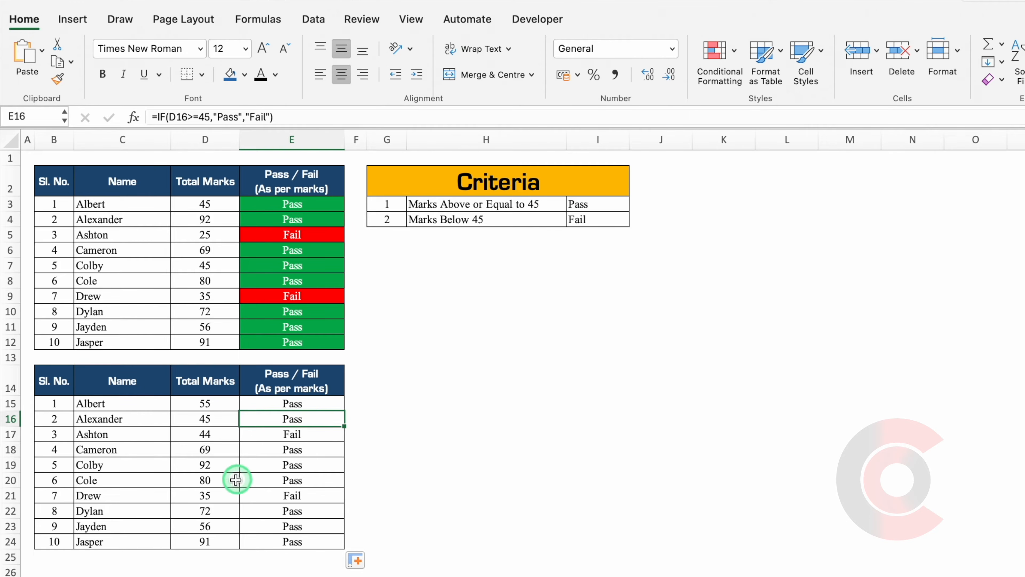
click(225, 493)
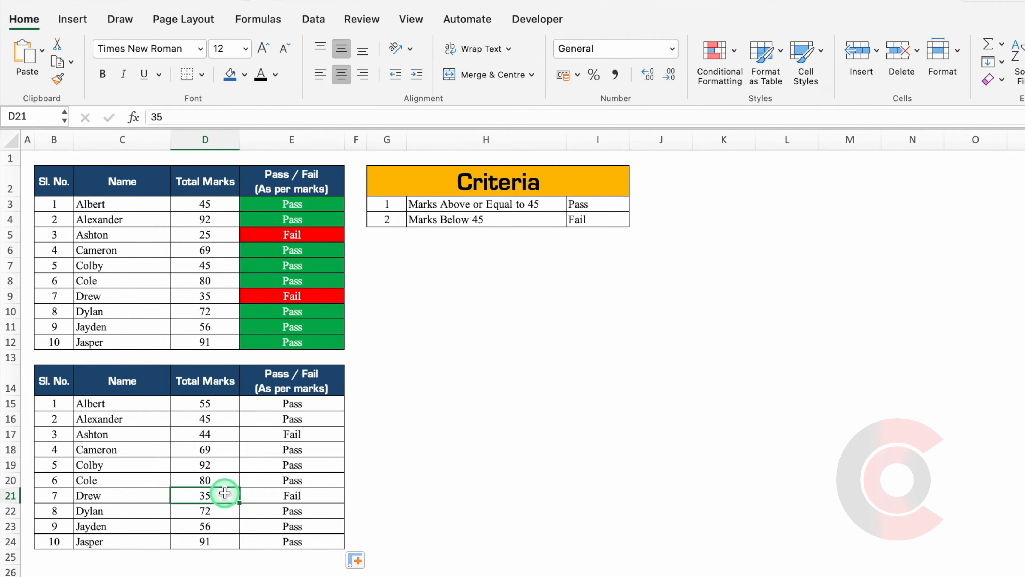
click(329, 495)
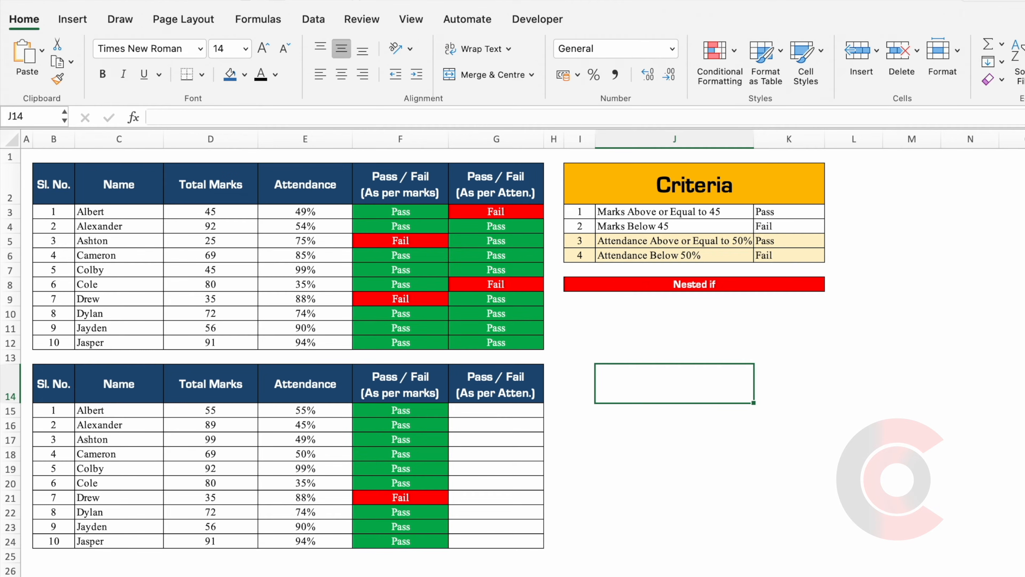
Begin the attendance formula in G15 with =IF(E15>=50%,"Pass", leaving the false value open.
click(235, 182)
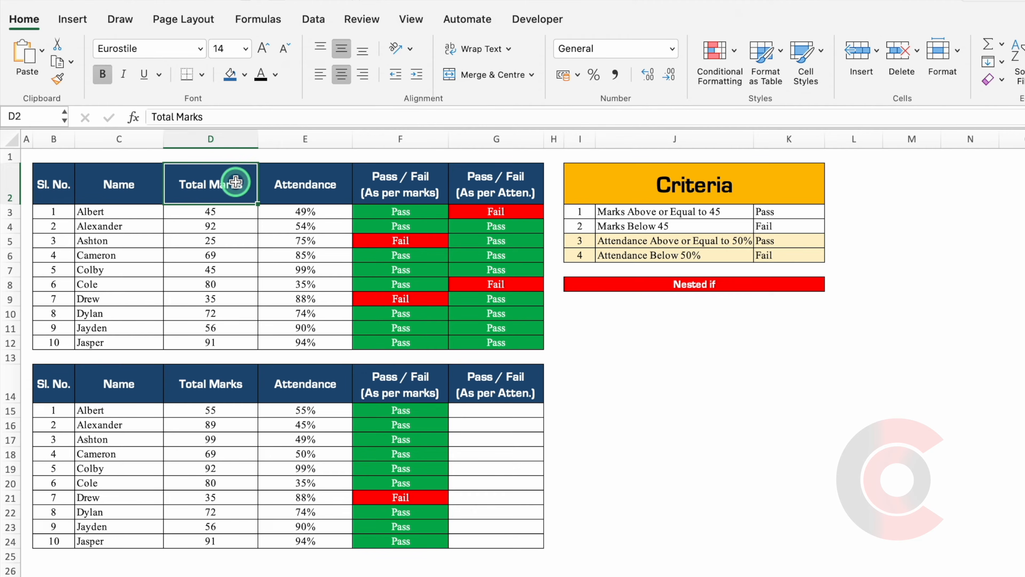
click(283, 188)
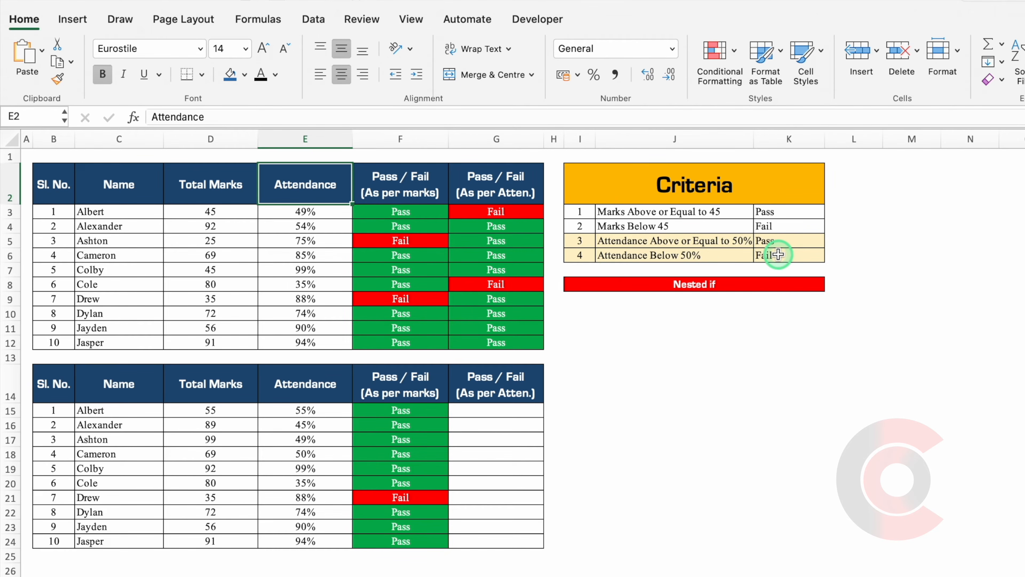
click(505, 408)
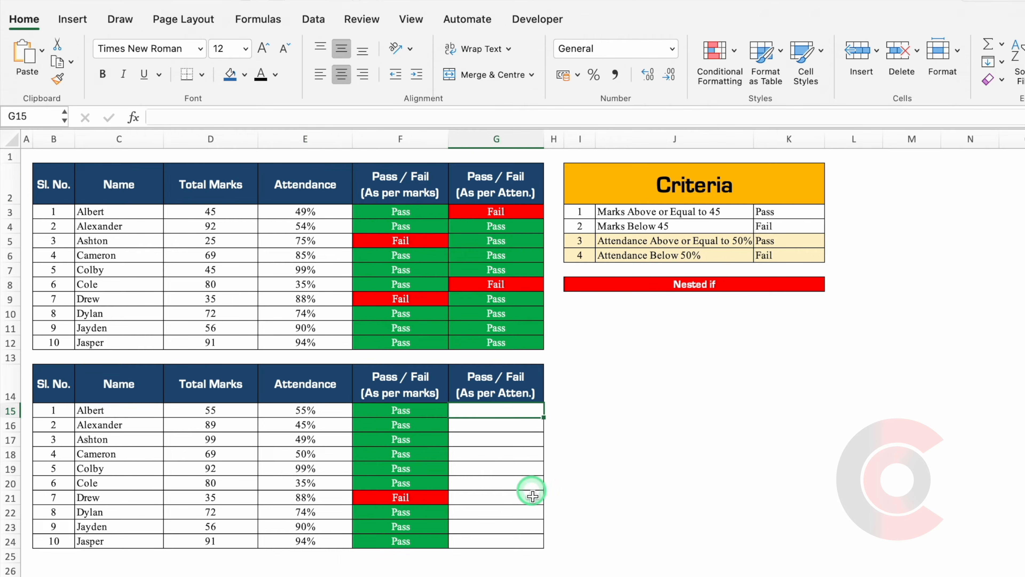
text(=)
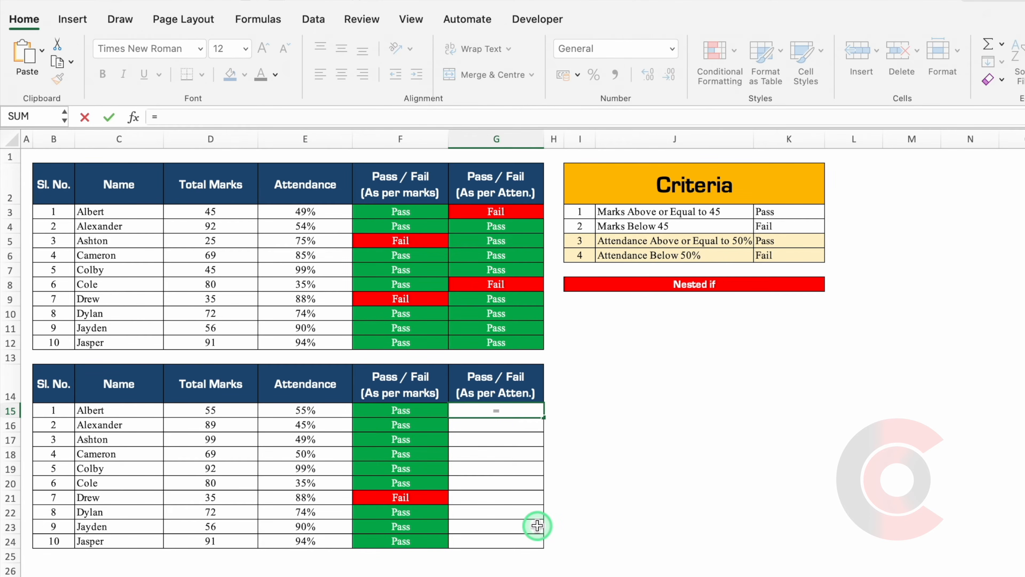
text(IF)
double_click(510, 443)
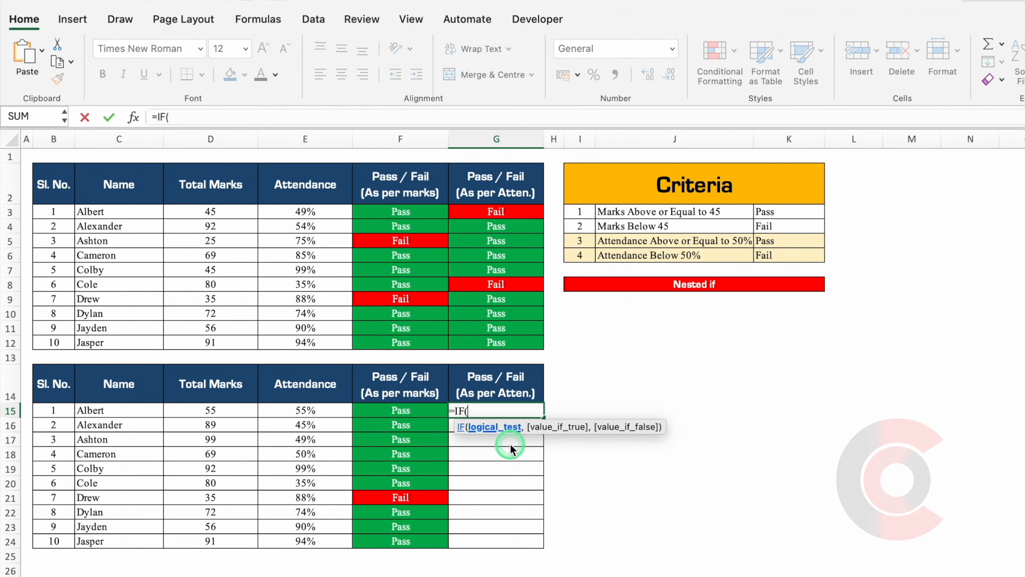
click(319, 412)
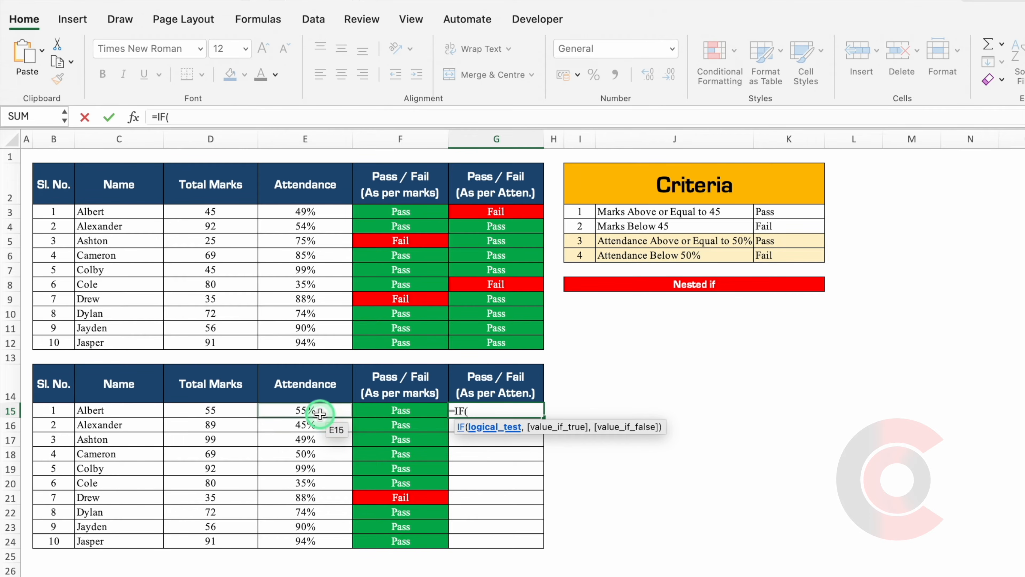
text(>)
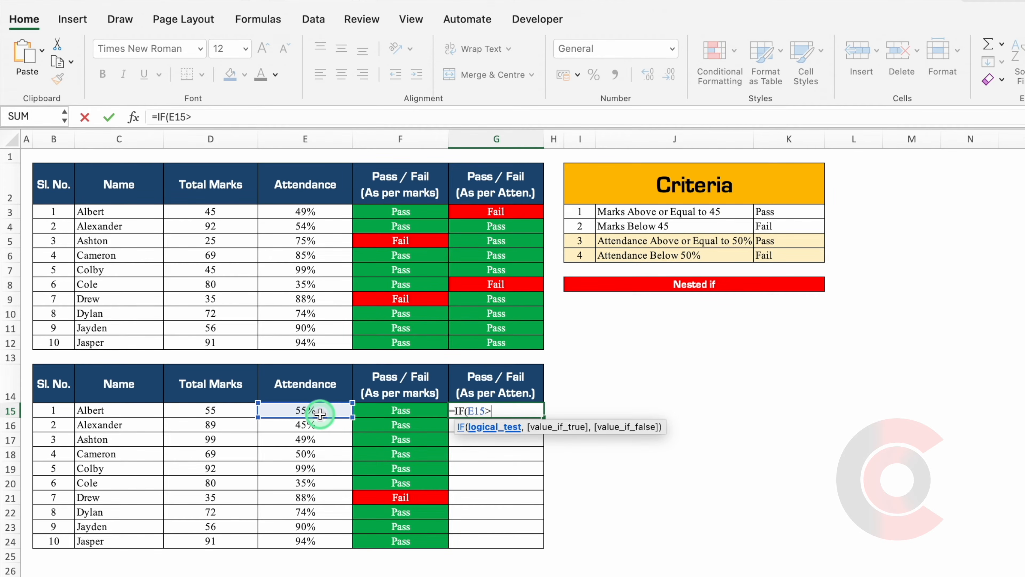
text(=50%,)
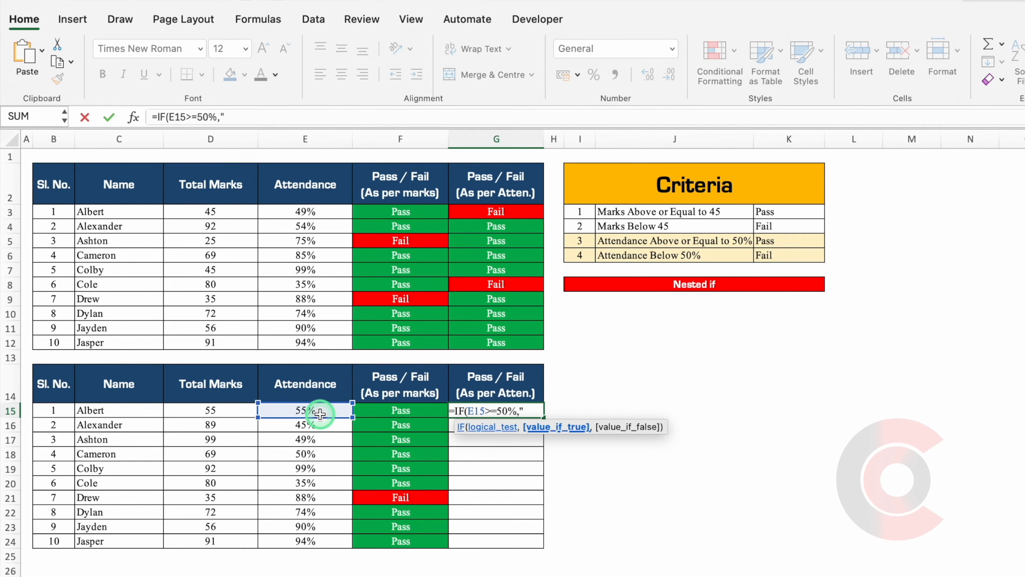
text("Pass")
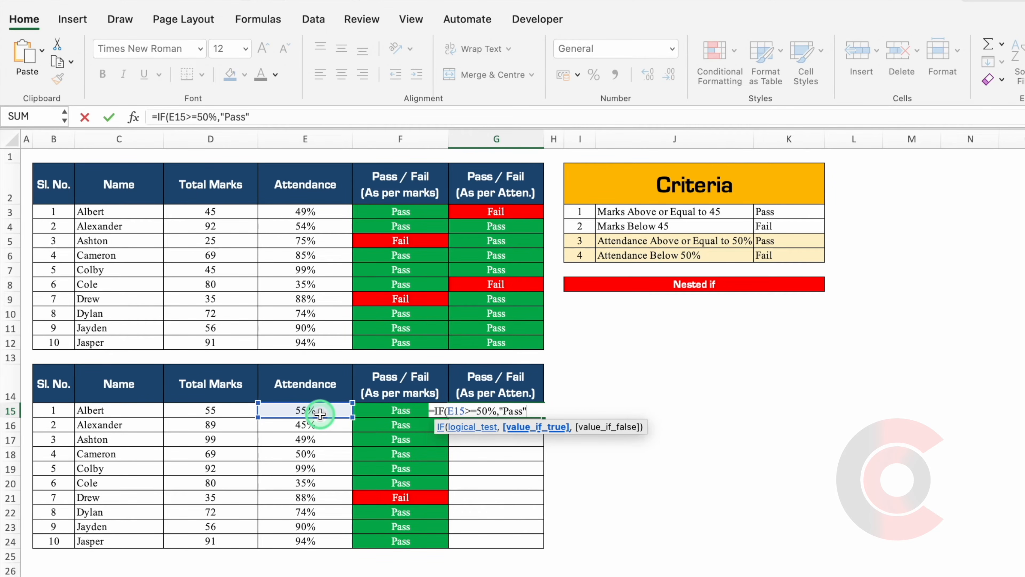
text(,)
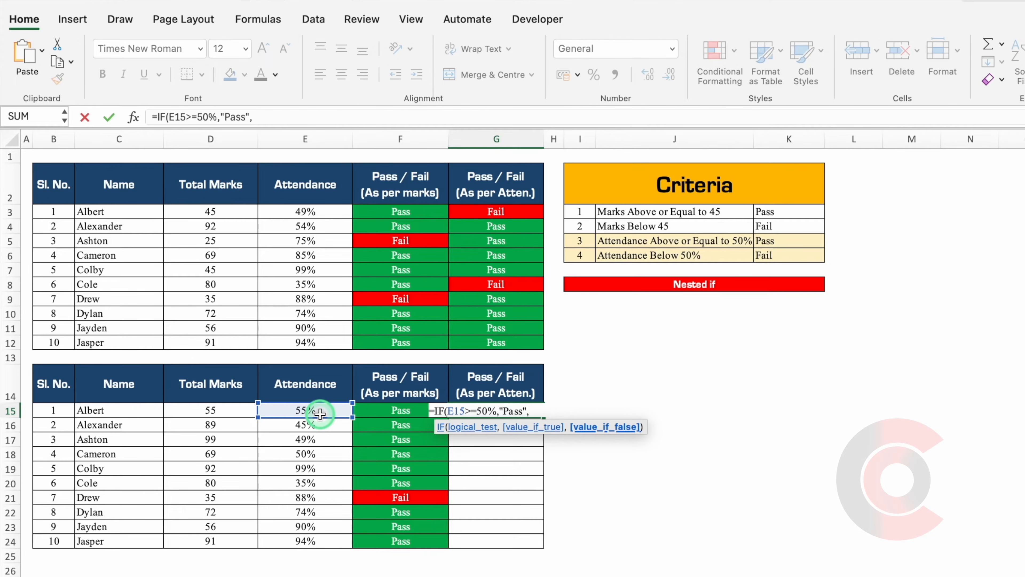
Complete the G15 formula with the nested condition IF(E15<50%,"Fail") as its false value.
text(IF()
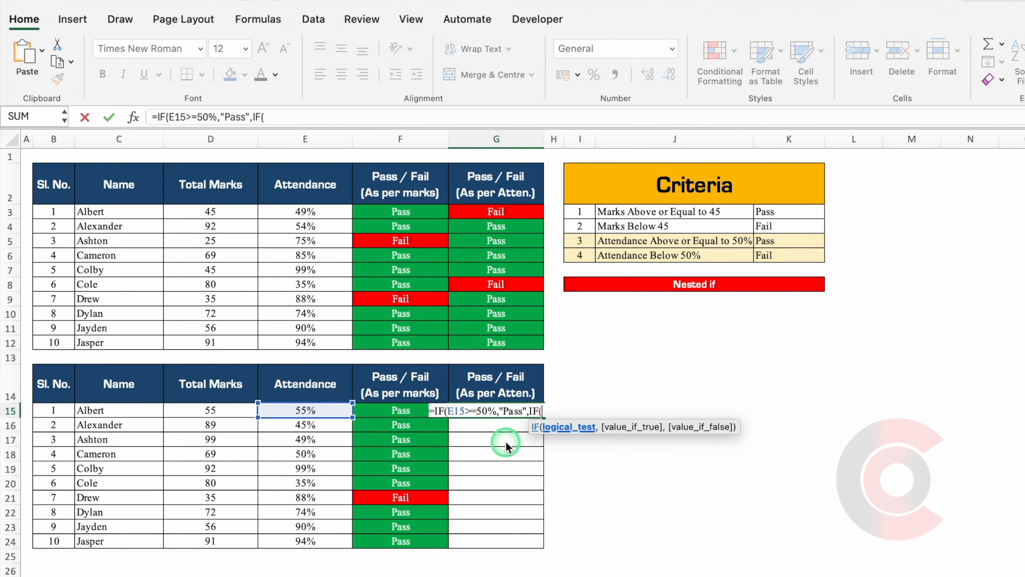
click(312, 409)
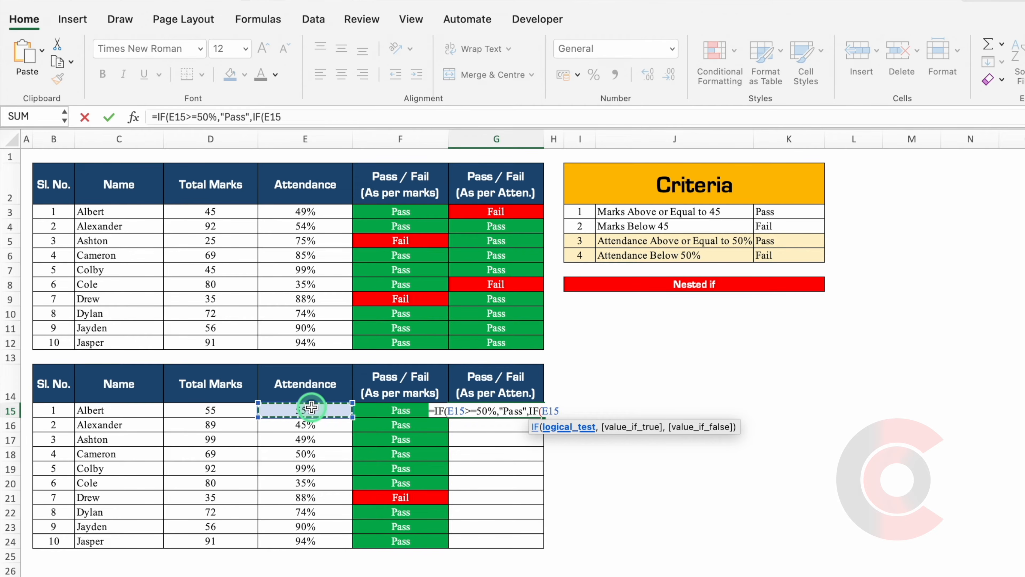
text(<)
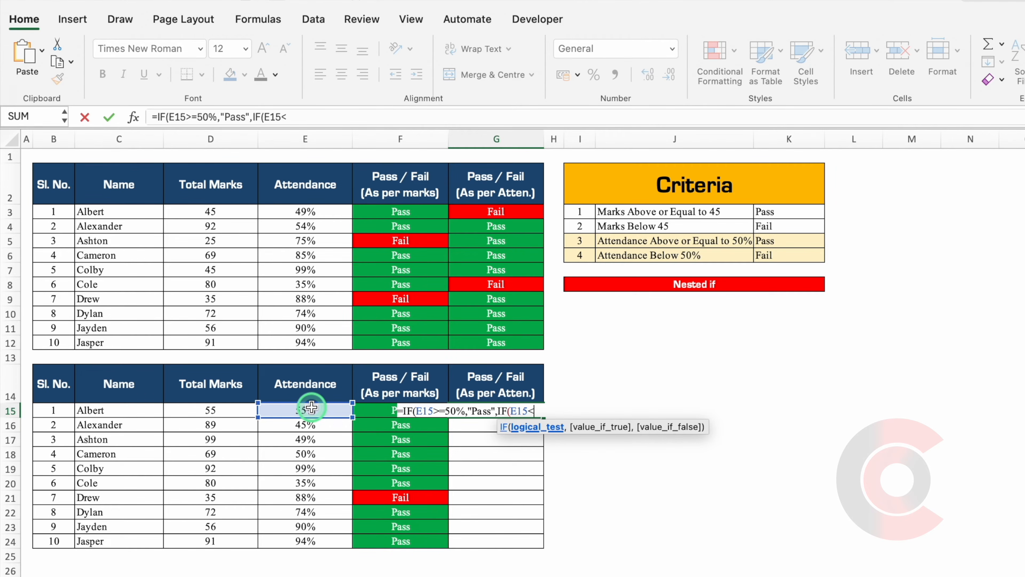
text(50%,)
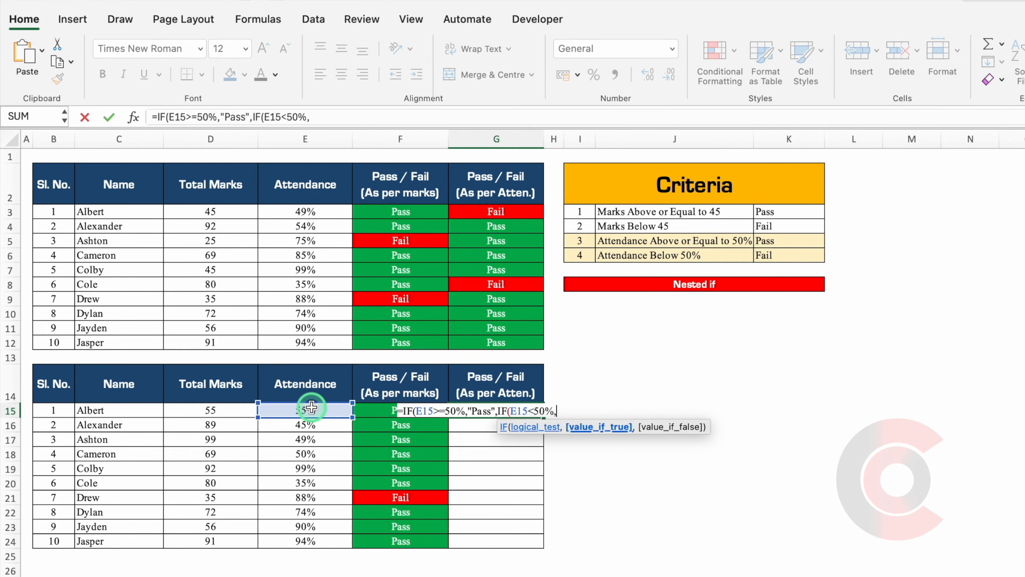
text("Fail")
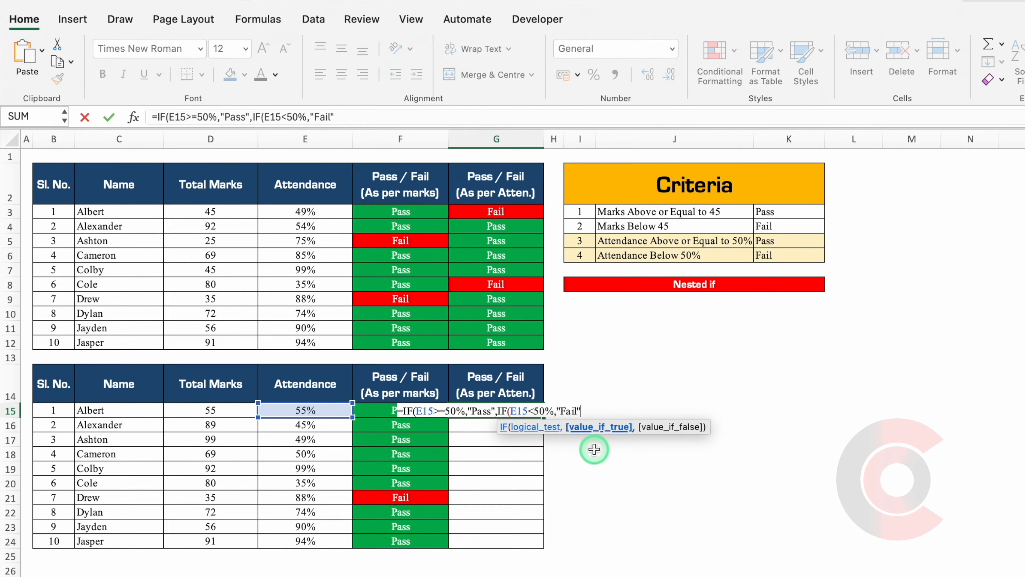
text())
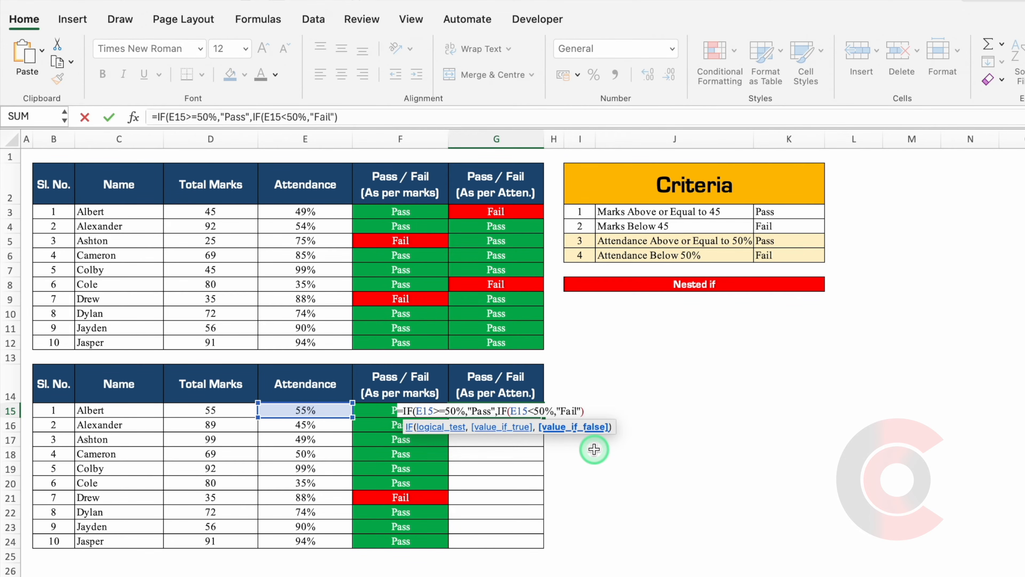
text())
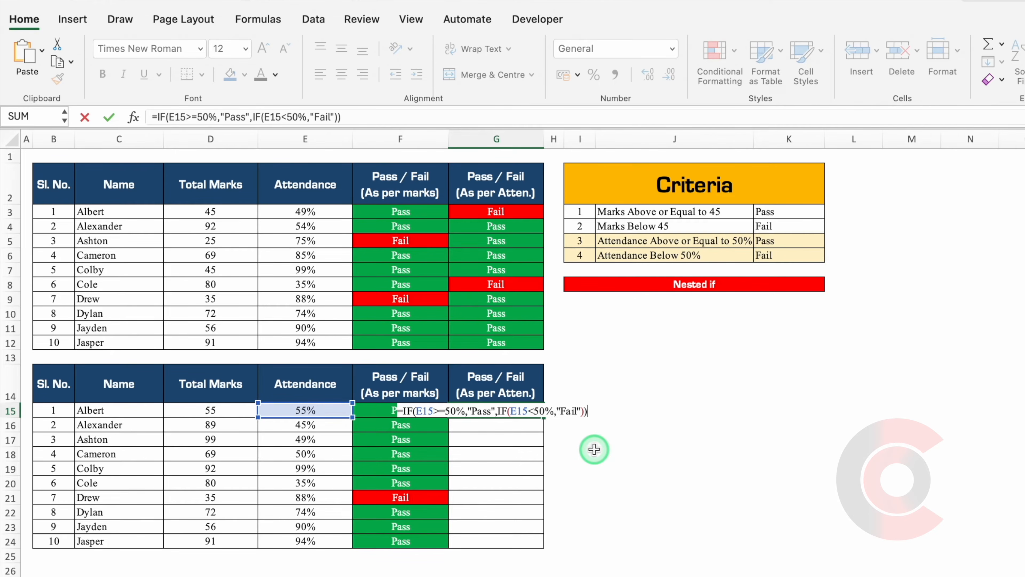
key(Return)
Fill the nested IF formula from G15 down to G24 and check the results in rows 20 and 16.
click(520, 411)
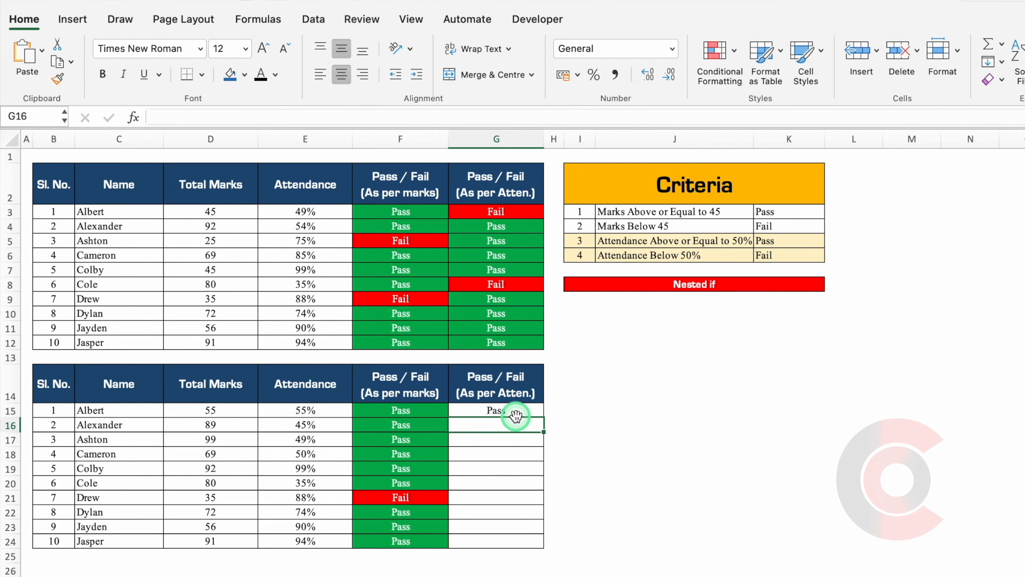
double_click(543, 419)
click(487, 483)
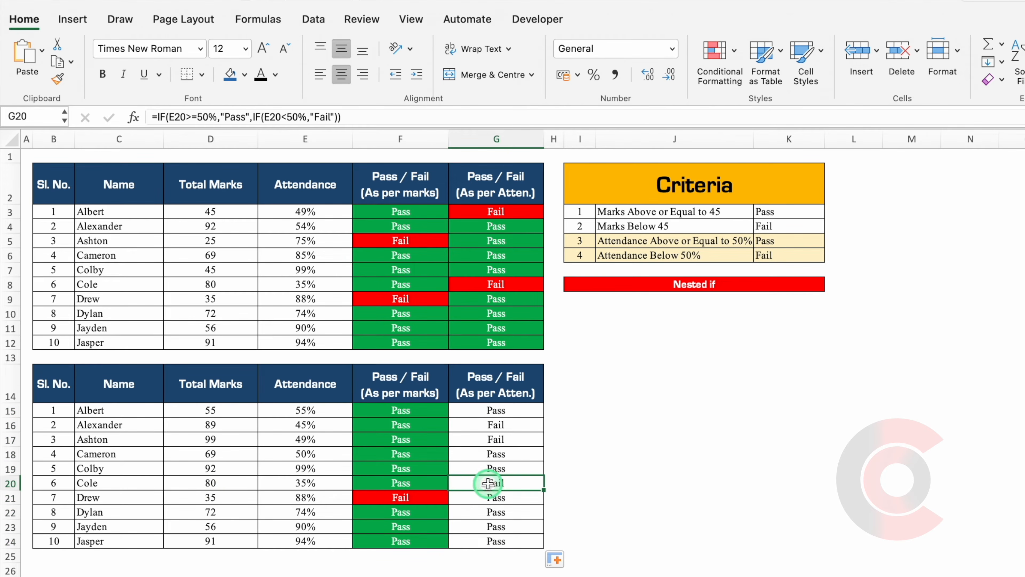
click(16, 484)
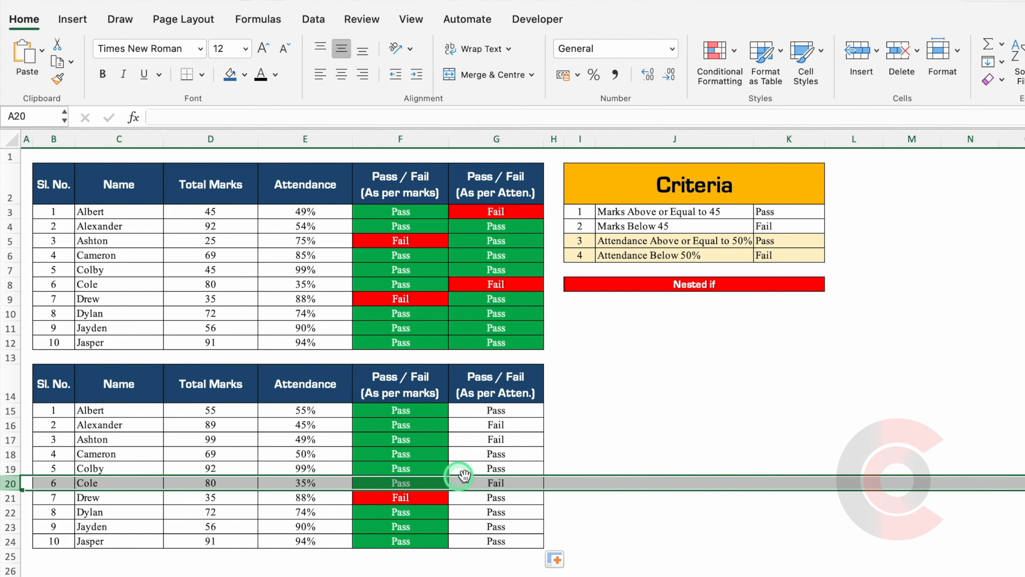
click(465, 426)
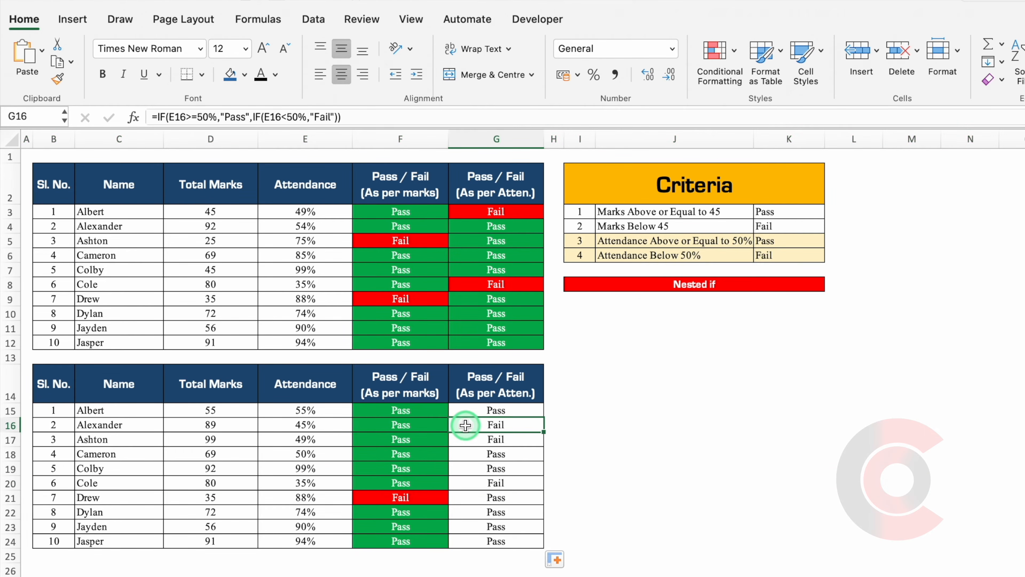
click(317, 424)
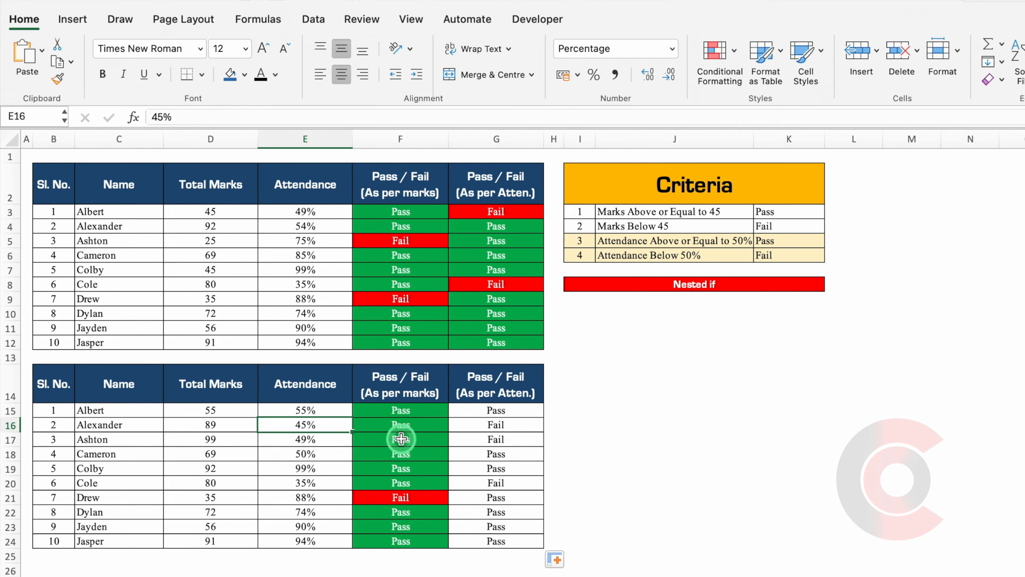
Begin the combined marks and attendance formula in H15 with =IF(AND(D15>45.
click(578, 409)
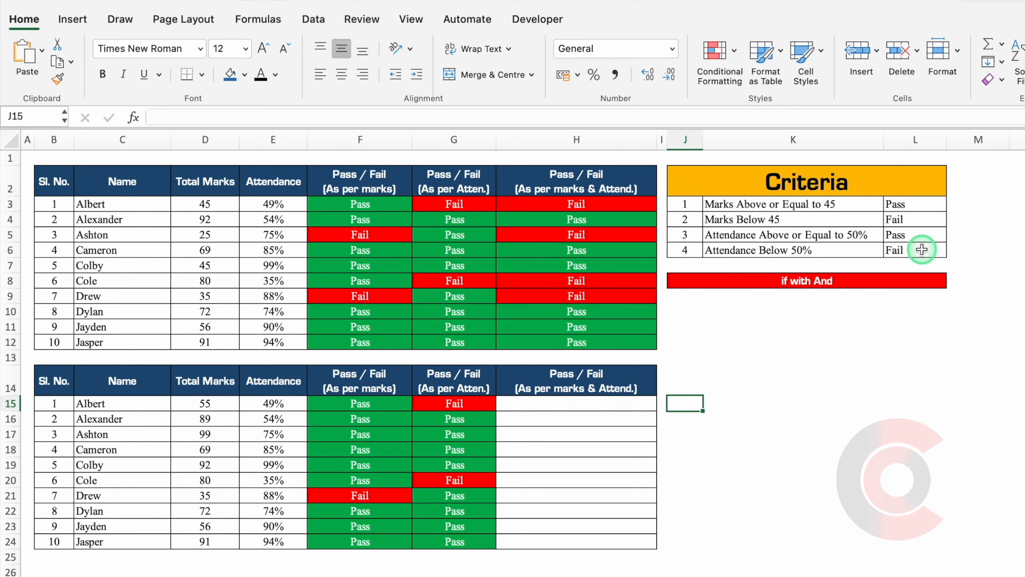
key(Left)
key(Left)
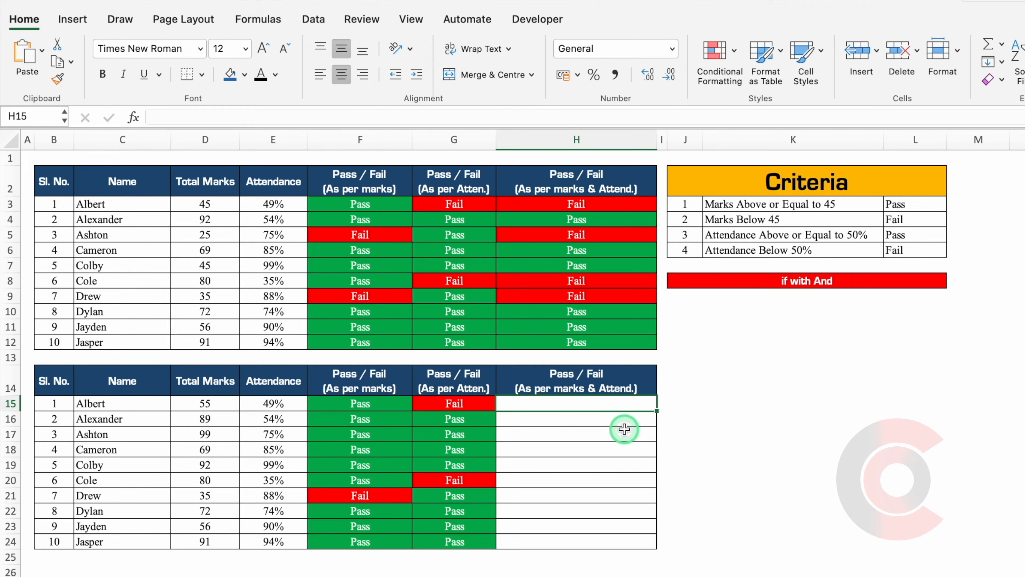
text(=)
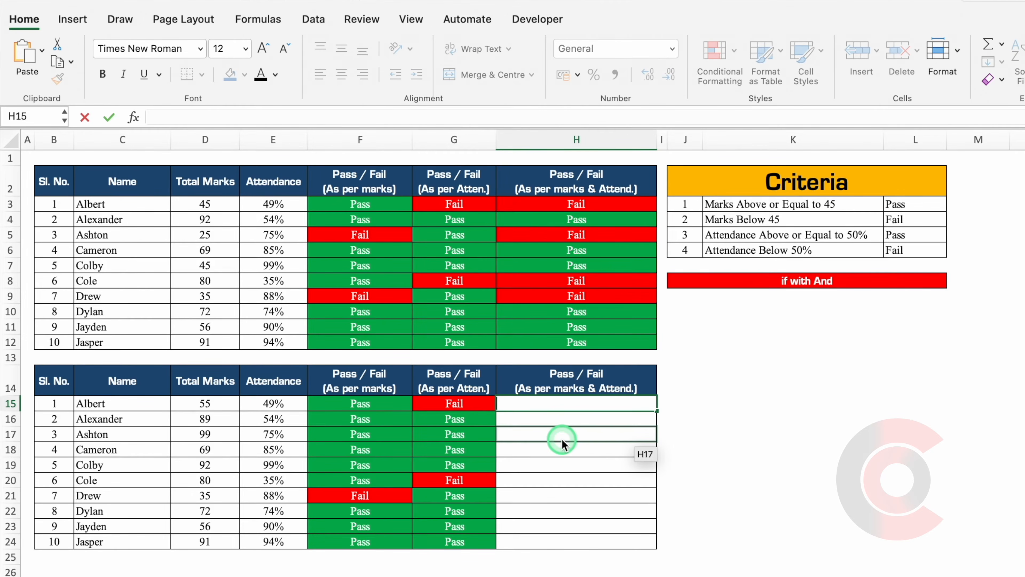
text(IF()
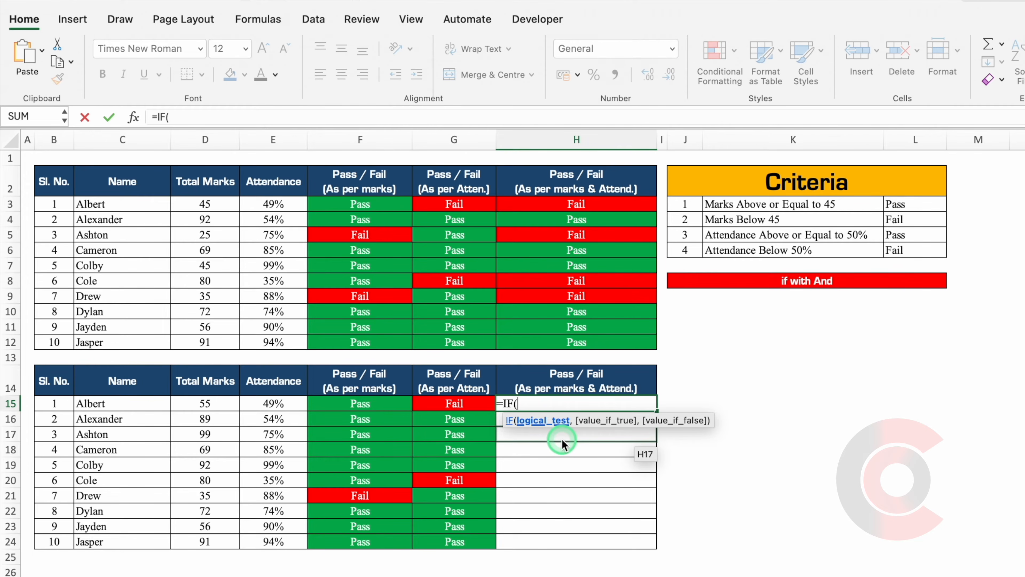
text(AND)
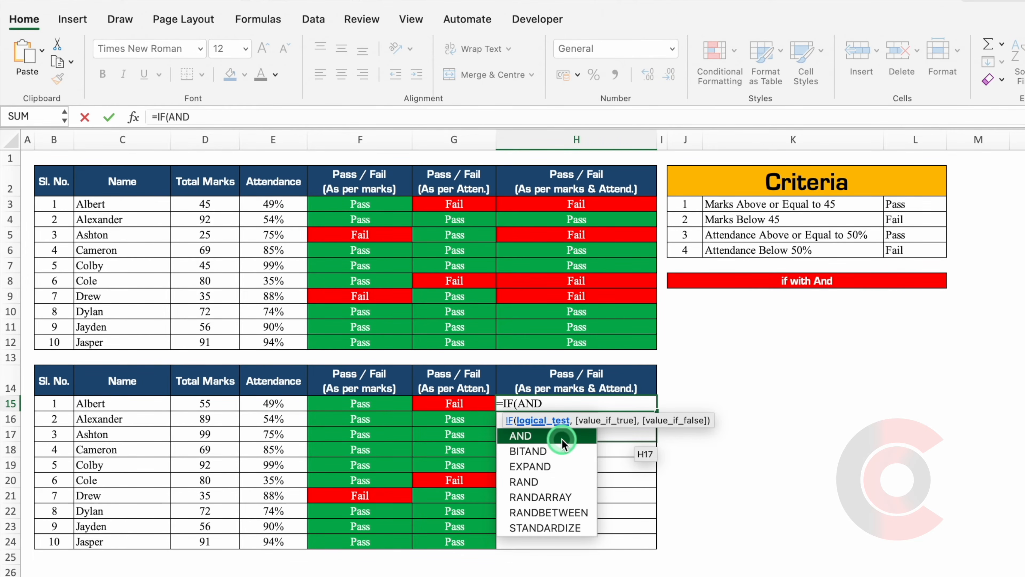
double_click(562, 440)
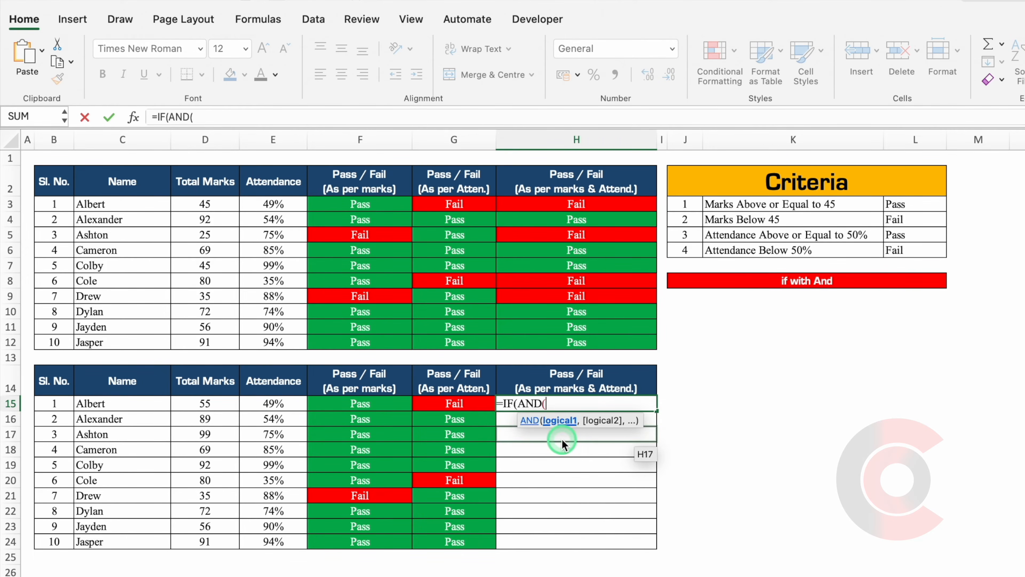
click(217, 406)
text(>)
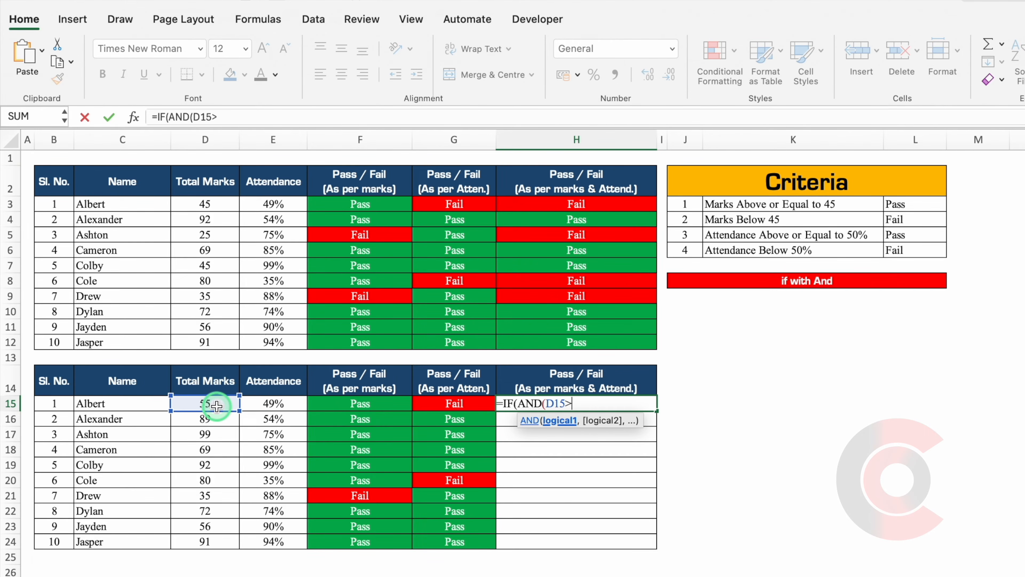
text(45)
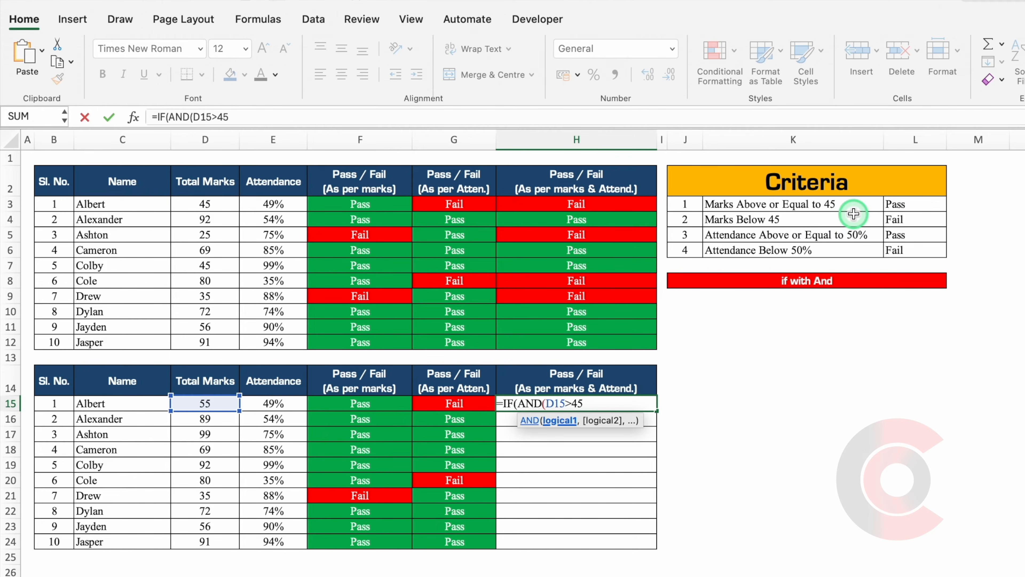
Correct the first AND condition in the H15 formula to D15>=45 and open the second condition.
click(275, 119)
key(BackSpace)
key(BackSpace)
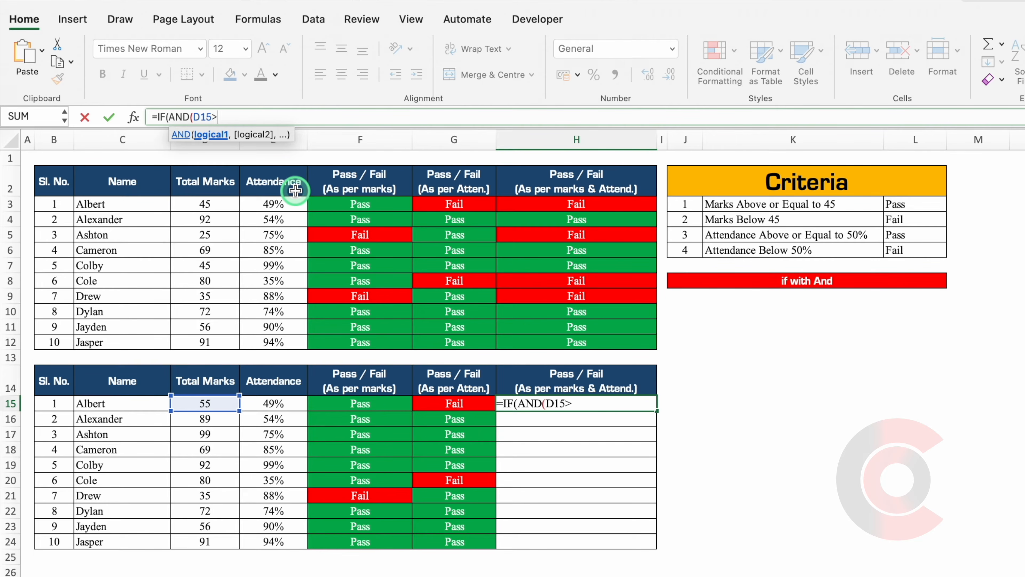
text(=)
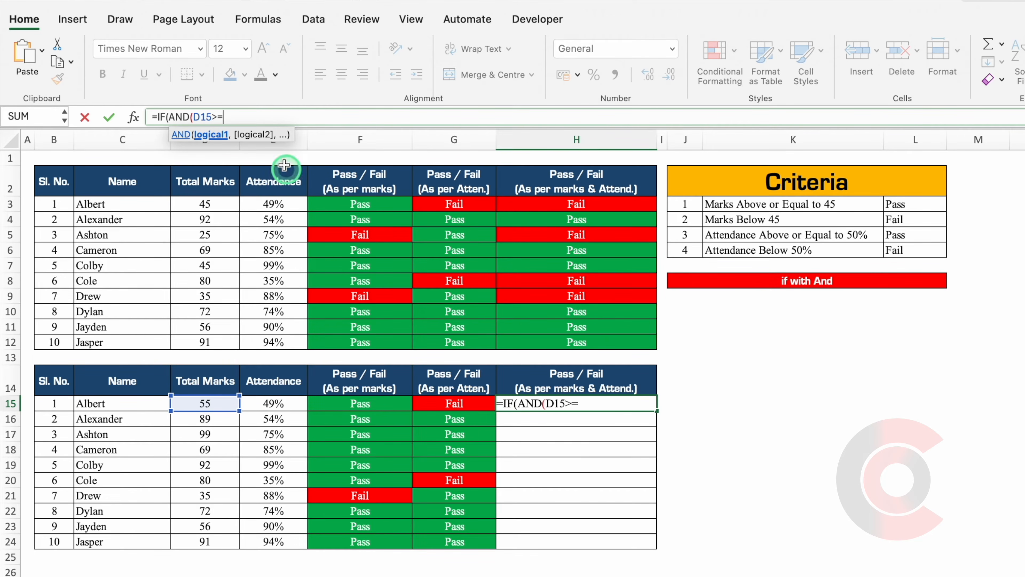
text(4)
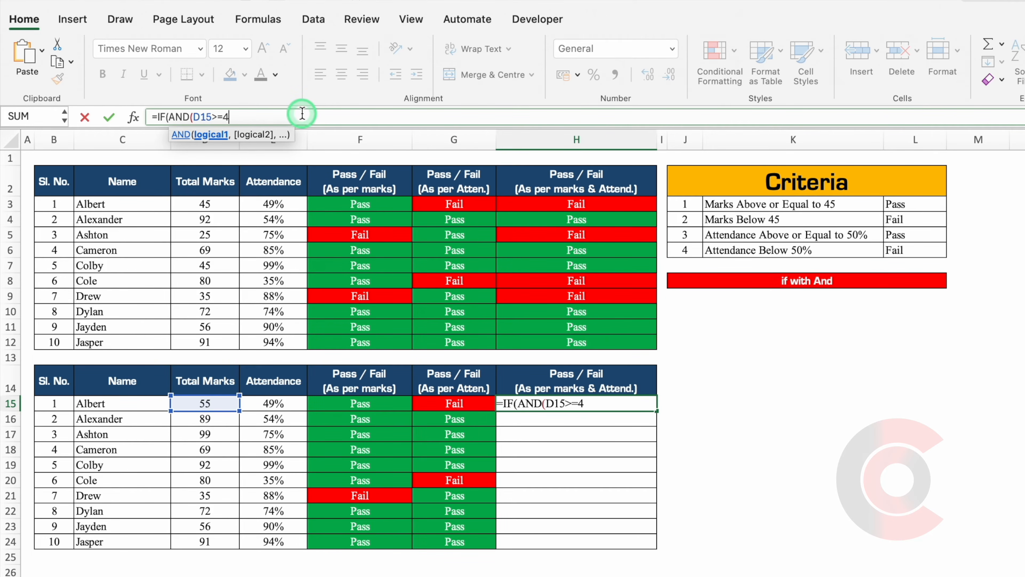
text(5,)
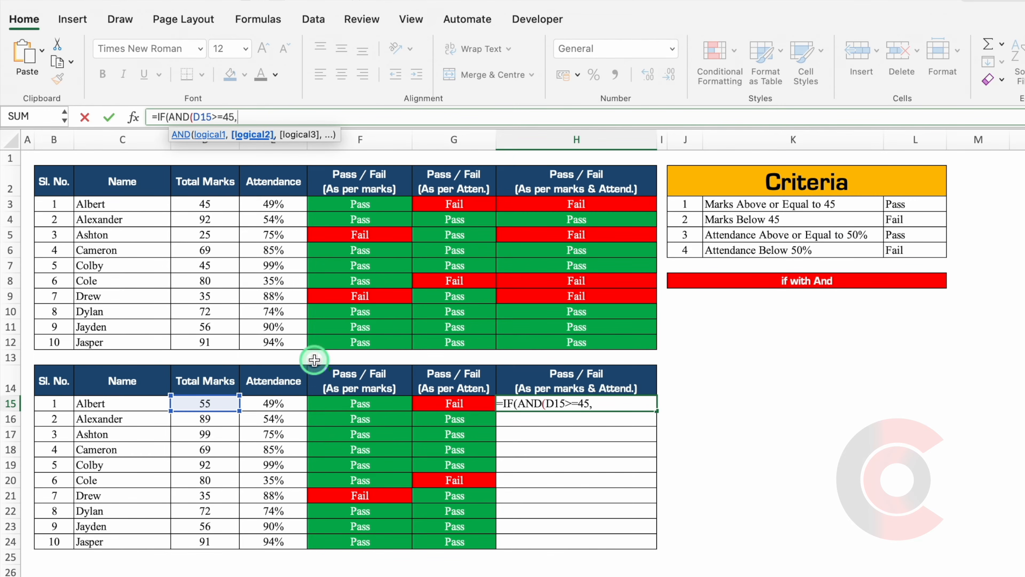
Complete the H15 formula with E15>=50% as the second AND condition, "Pass" as the true value and "Fail" as the false value.
click(281, 398)
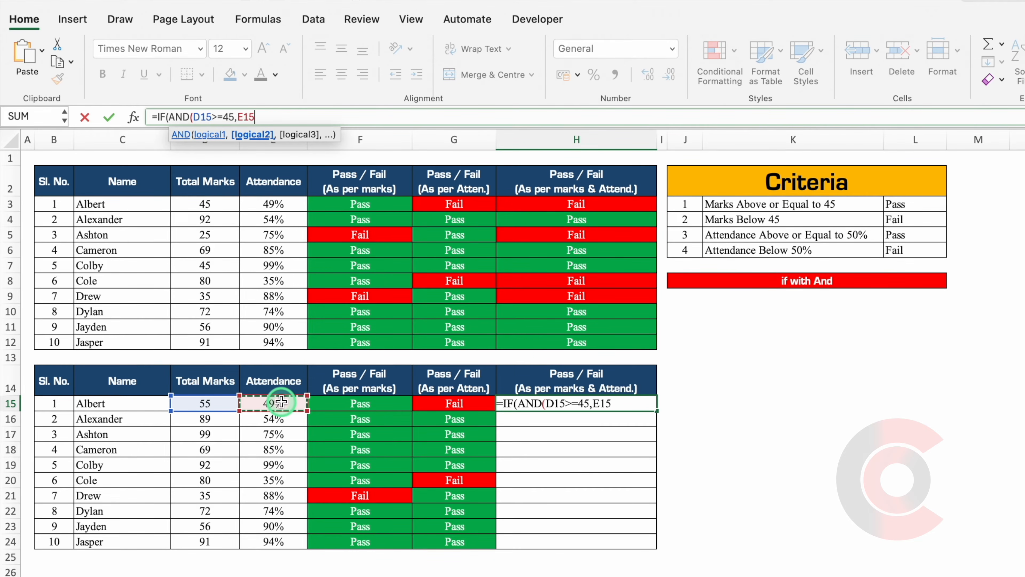
text(>=50)
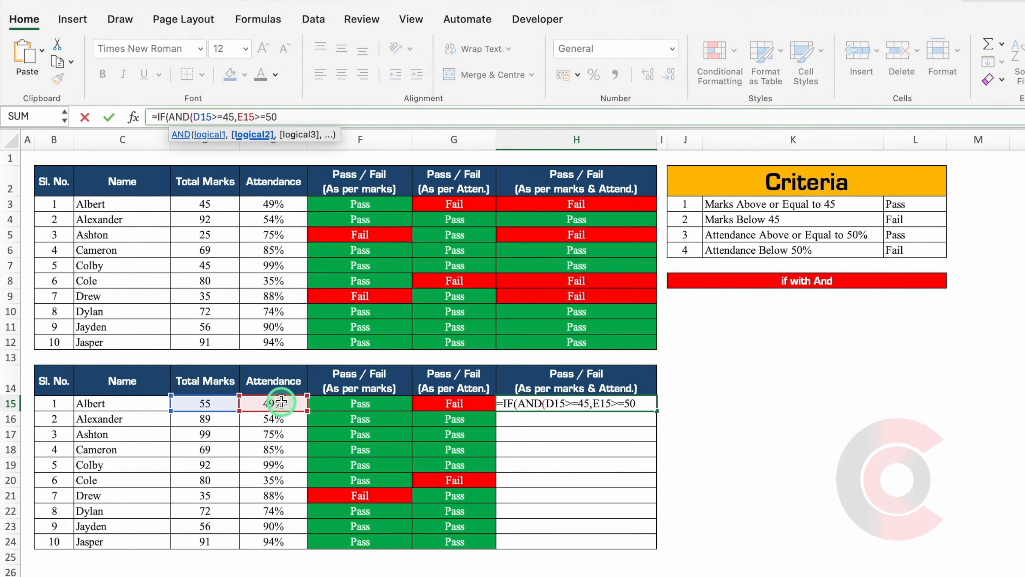
text(%))
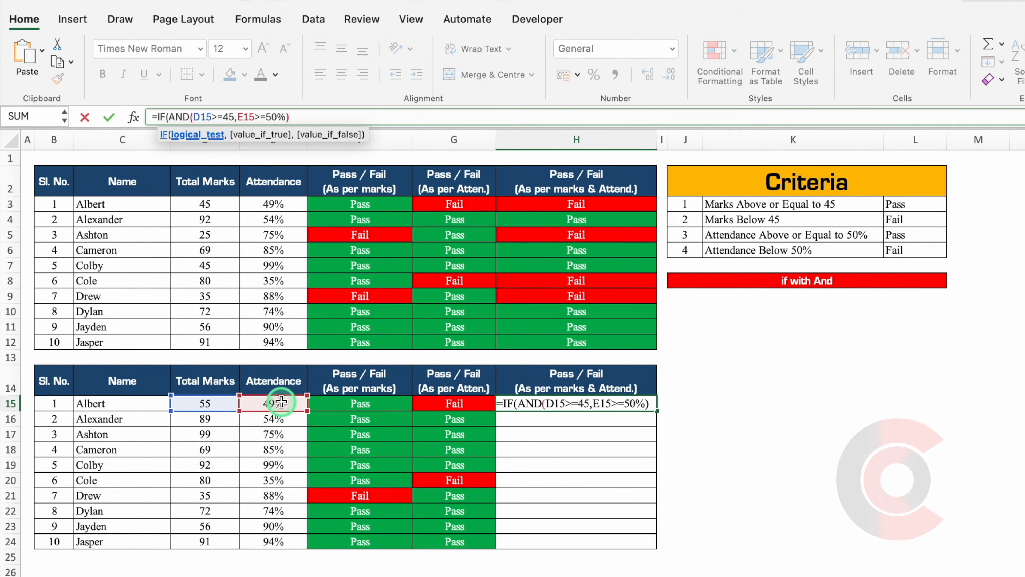
text(,")
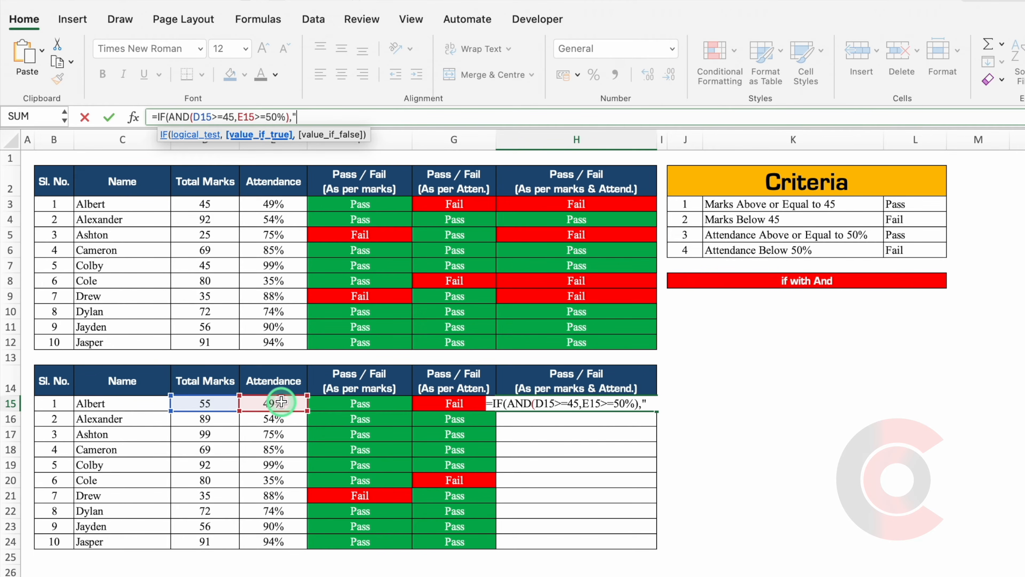
text(Pass")
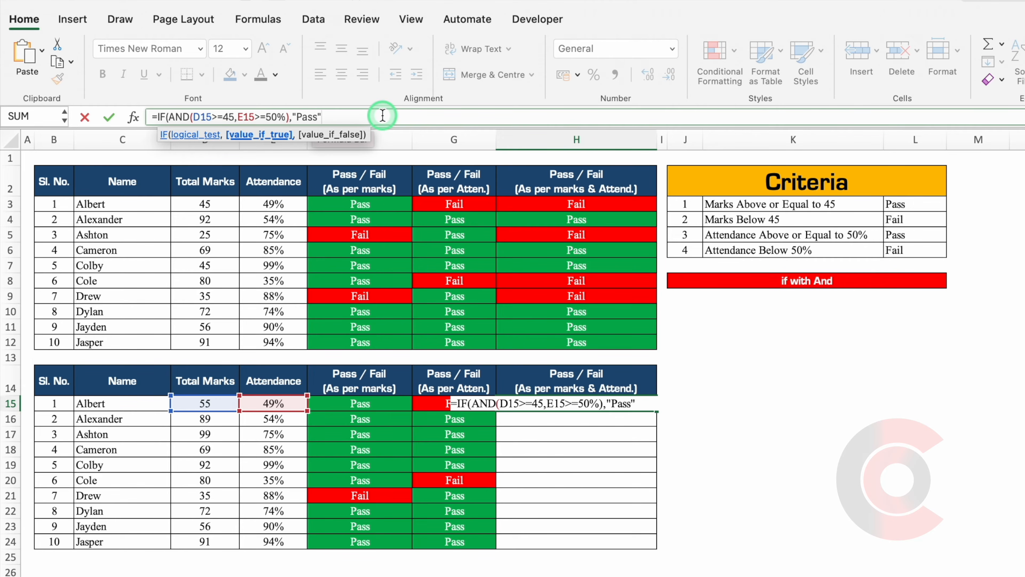
text(,")
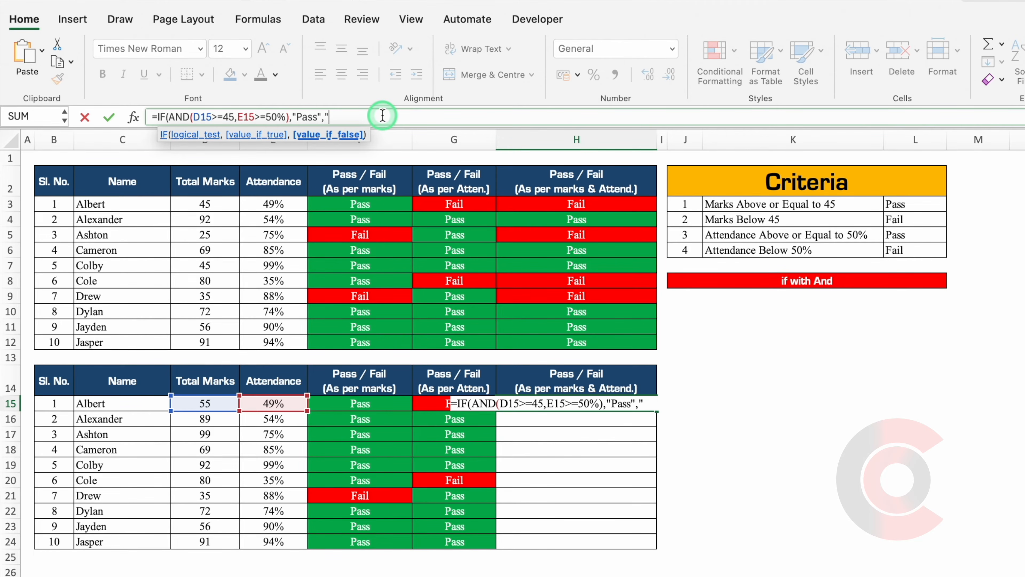
text(Fail"))
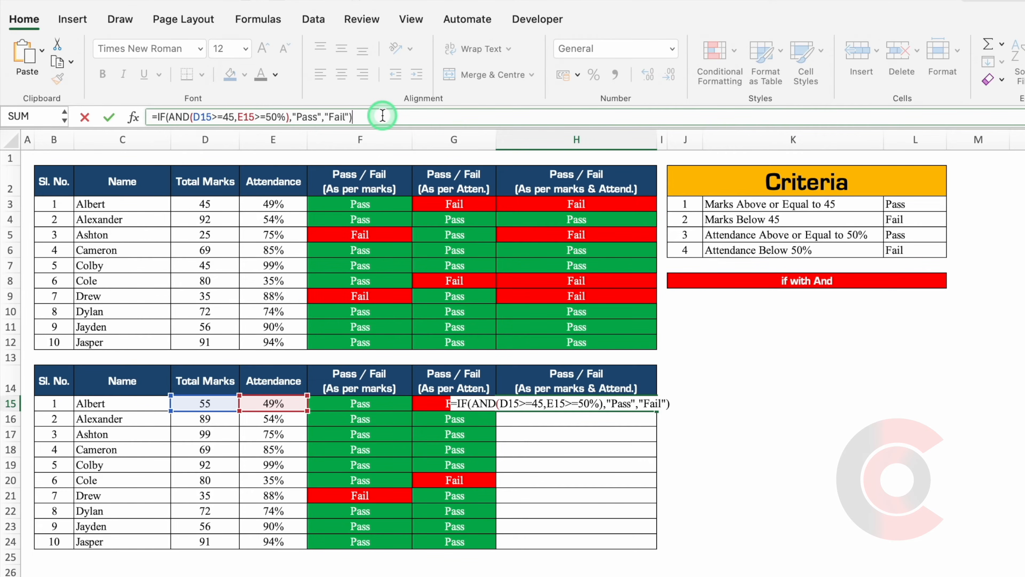
key(Return)
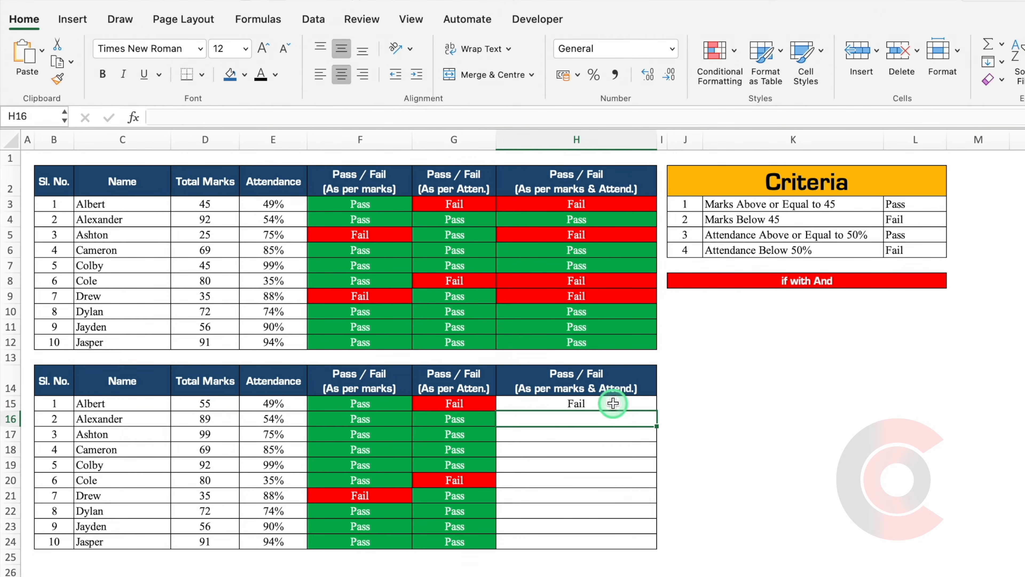
Fill the IF with AND formula from H15 down through H24.
click(613, 401)
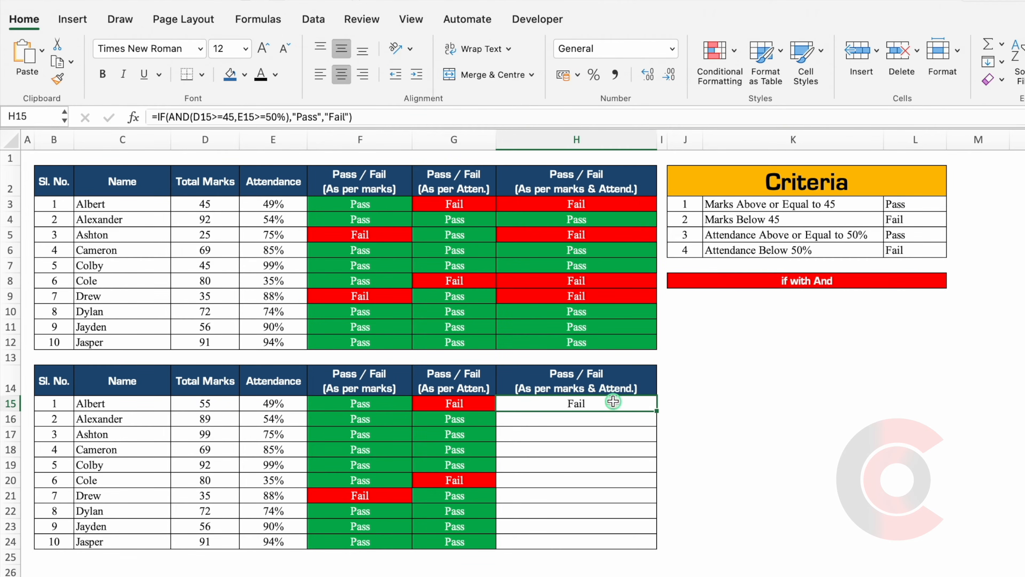
double_click(656, 412)
click(723, 413)
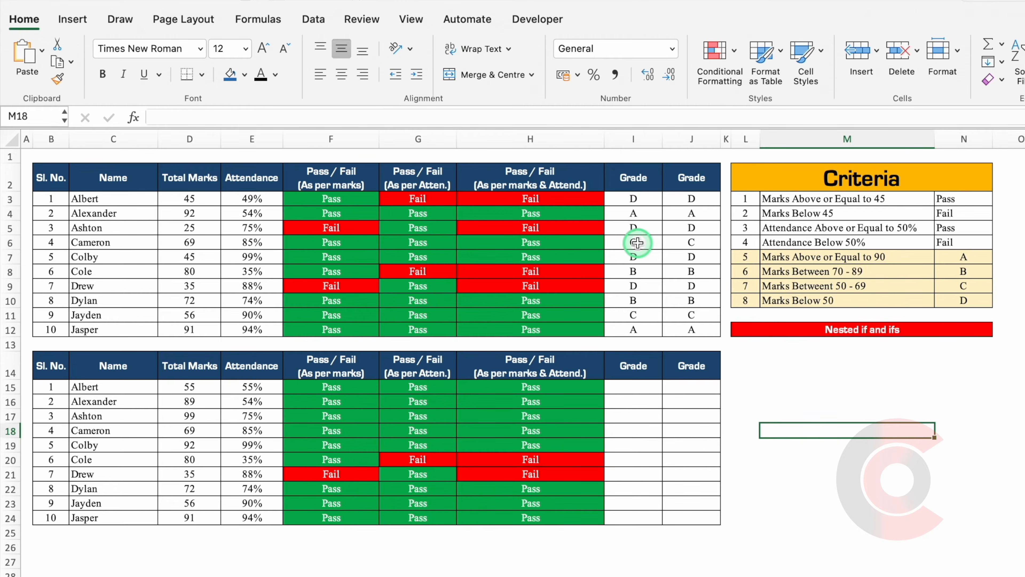
Begin the grade formula in I15 with =IF(D15>=90,"A", leaving the false value open.
click(639, 386)
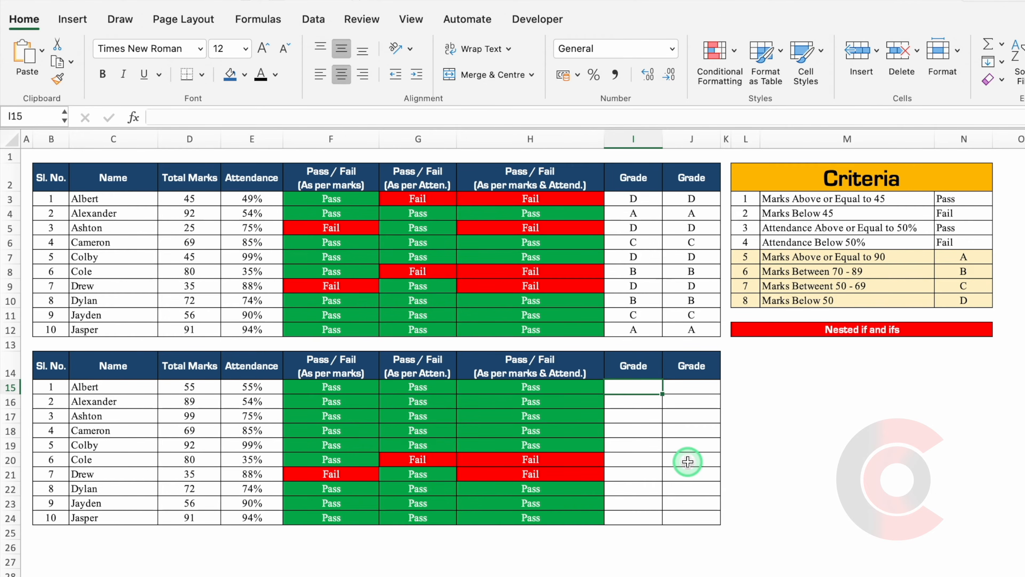
text(=)
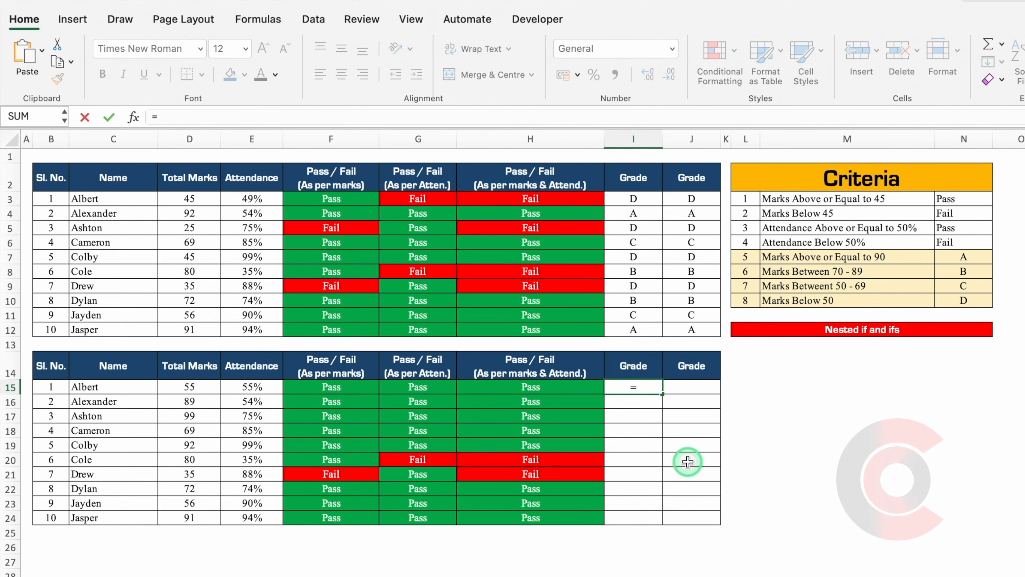
text(if)
double_click(668, 449)
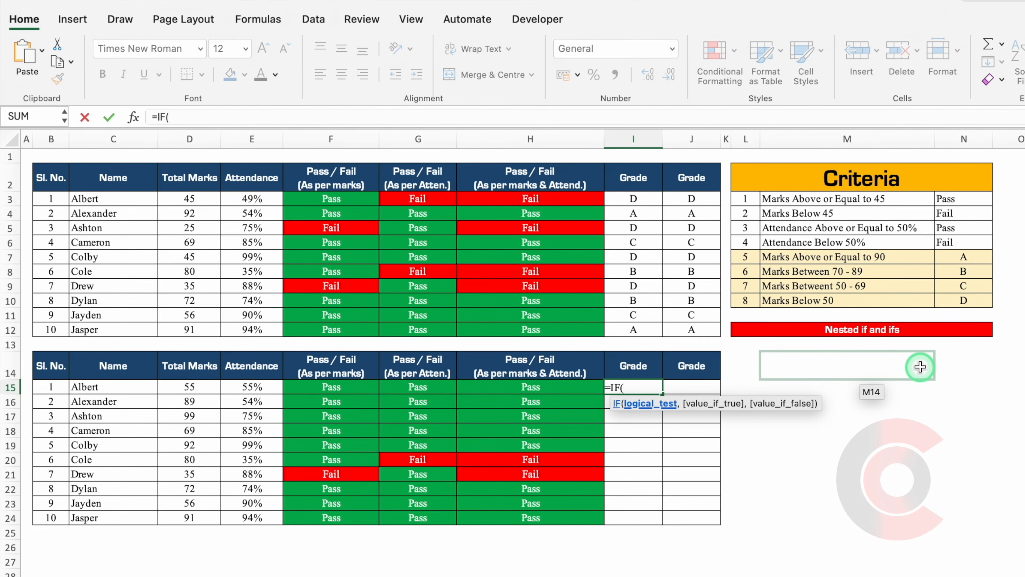
click(196, 383)
text(>)
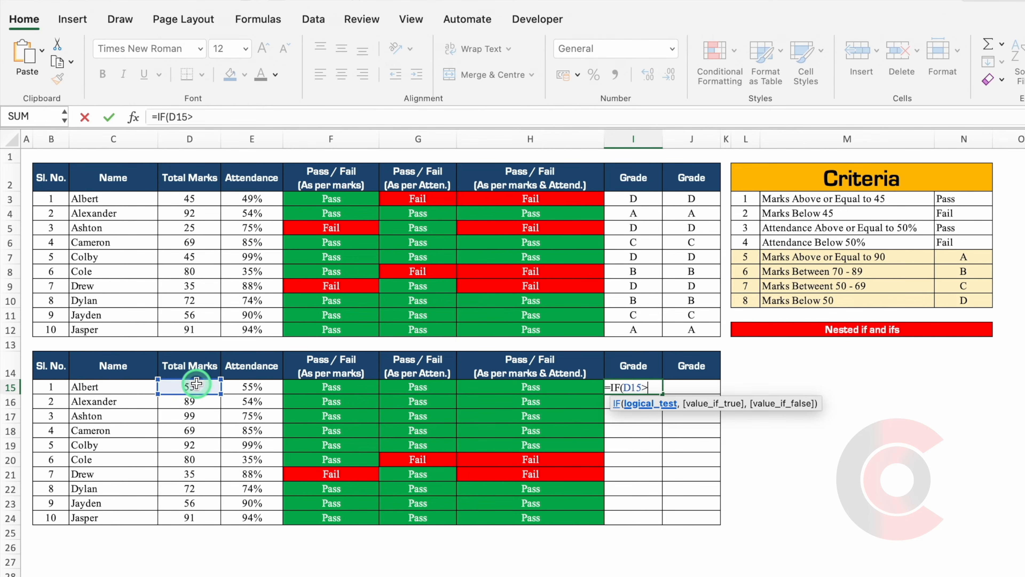
text(=90)
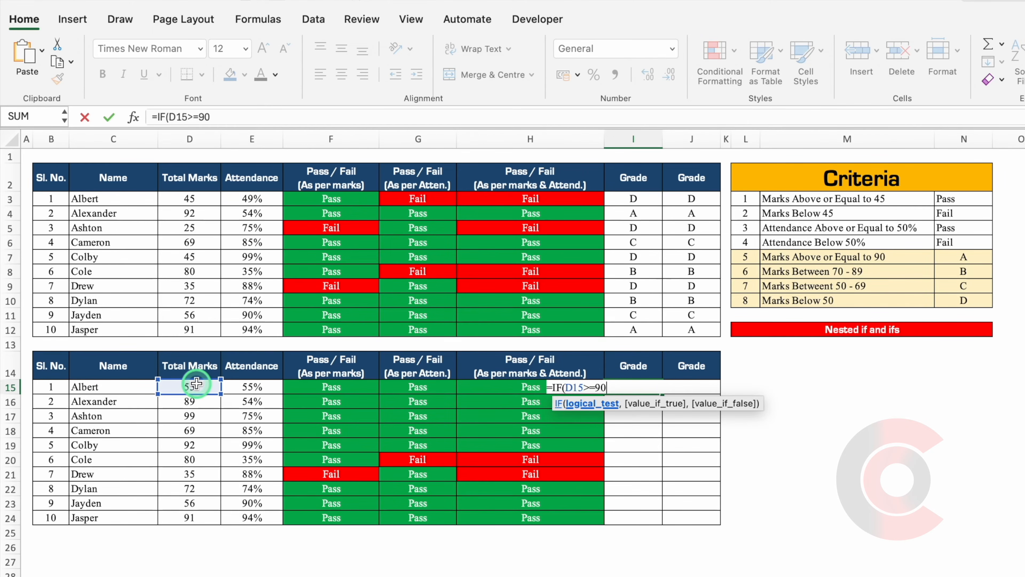
text(,")
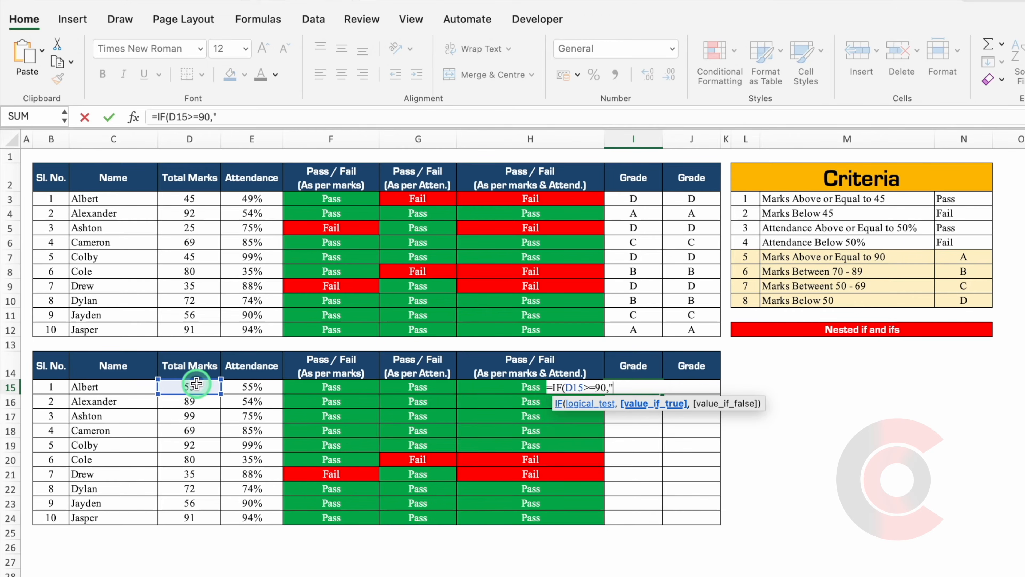
text(A",)
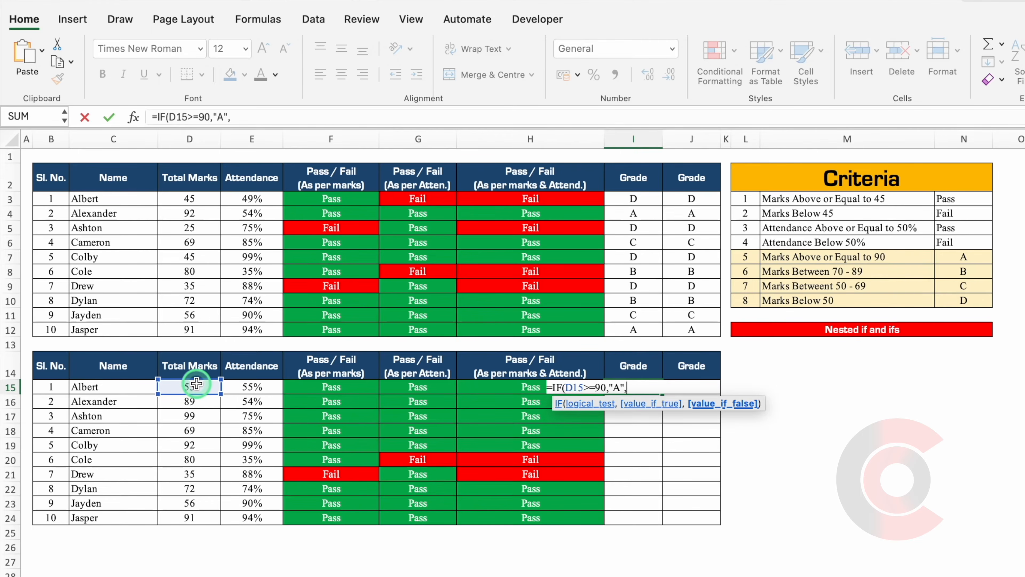
Nest a second IF in the I15 formula that tests D15>=70 and returns "B", leaving its false value open.
text(IF()
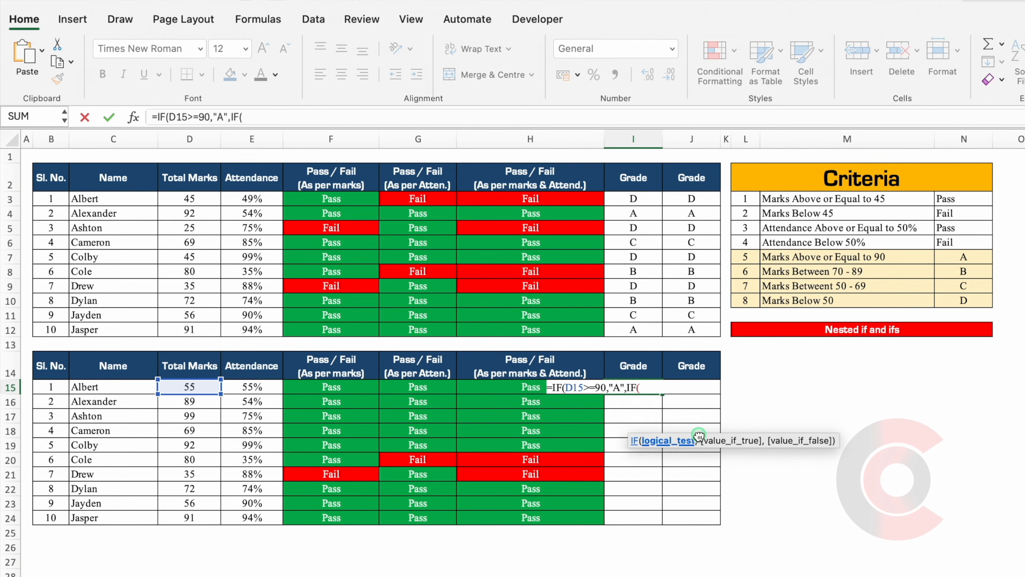
click(197, 385)
text(>)
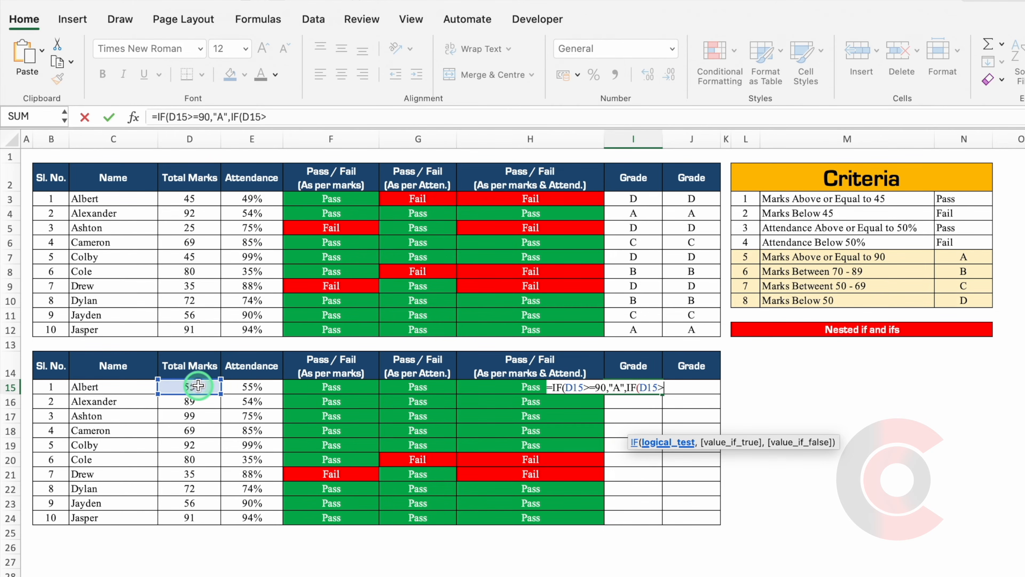
text(=70)
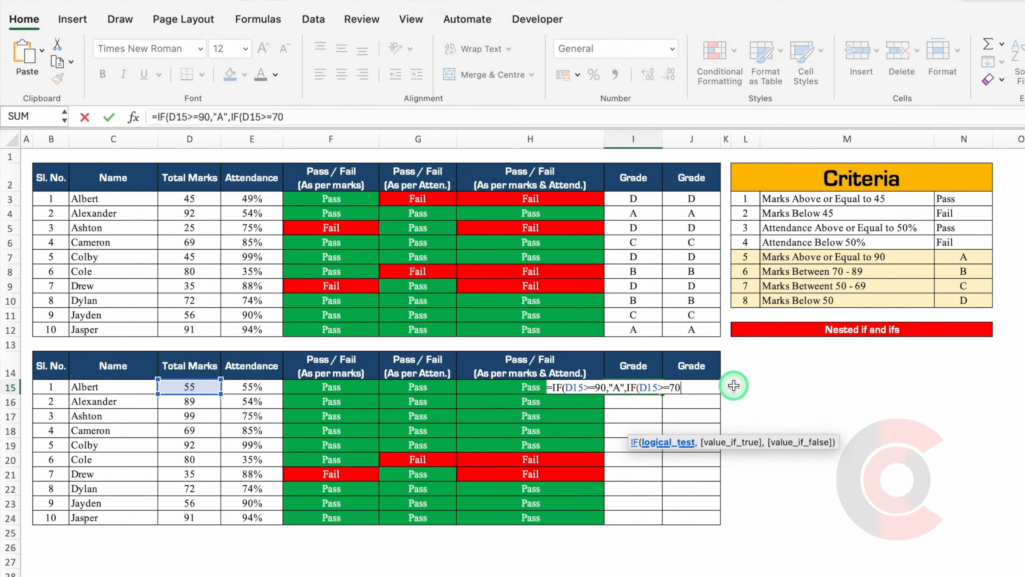
text(,)
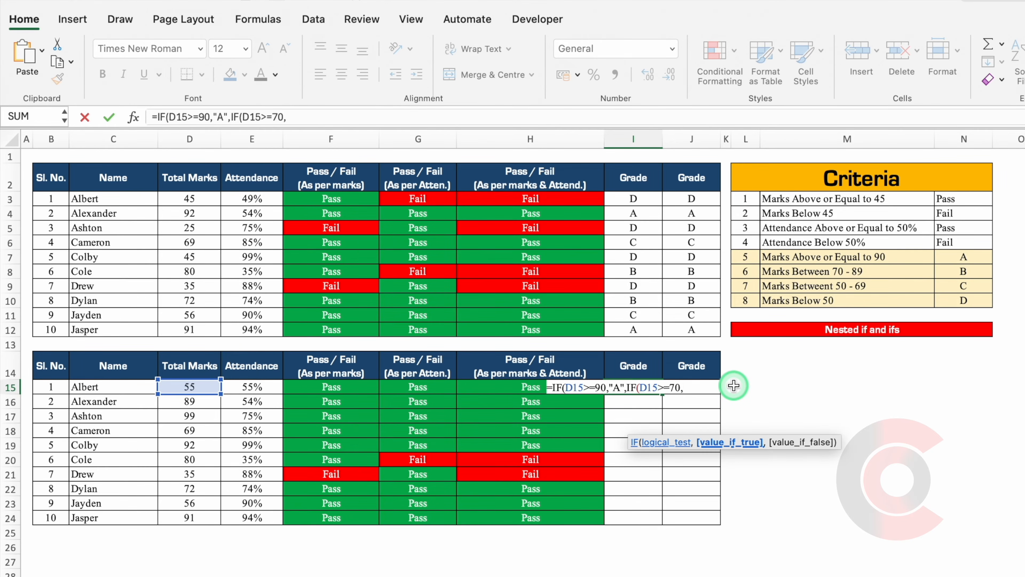
text("B",)
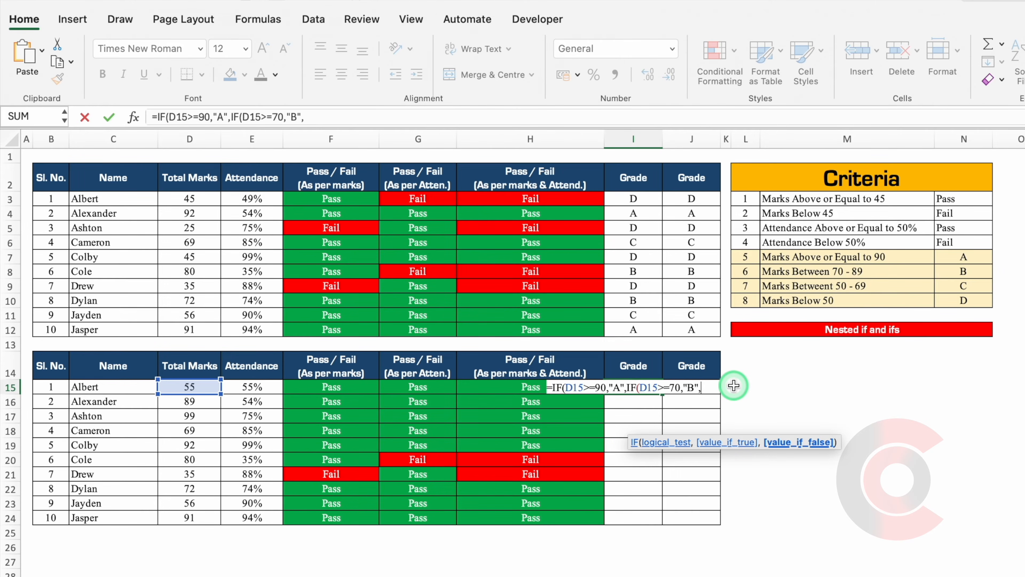
Nest a third IF in the I15 formula that tests D15>=50 and returns "C", leaving its false value open.
text(IF()
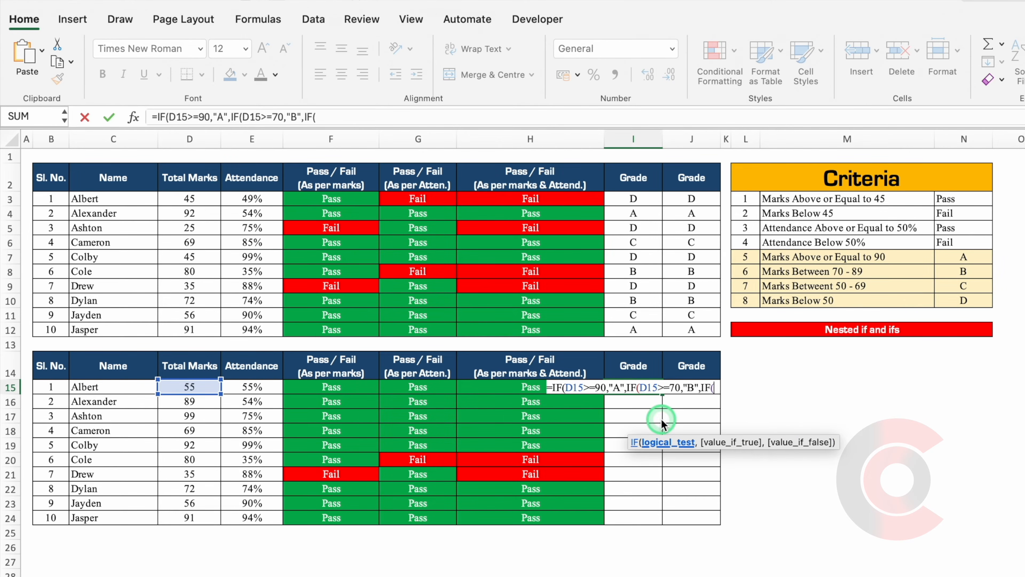
click(191, 387)
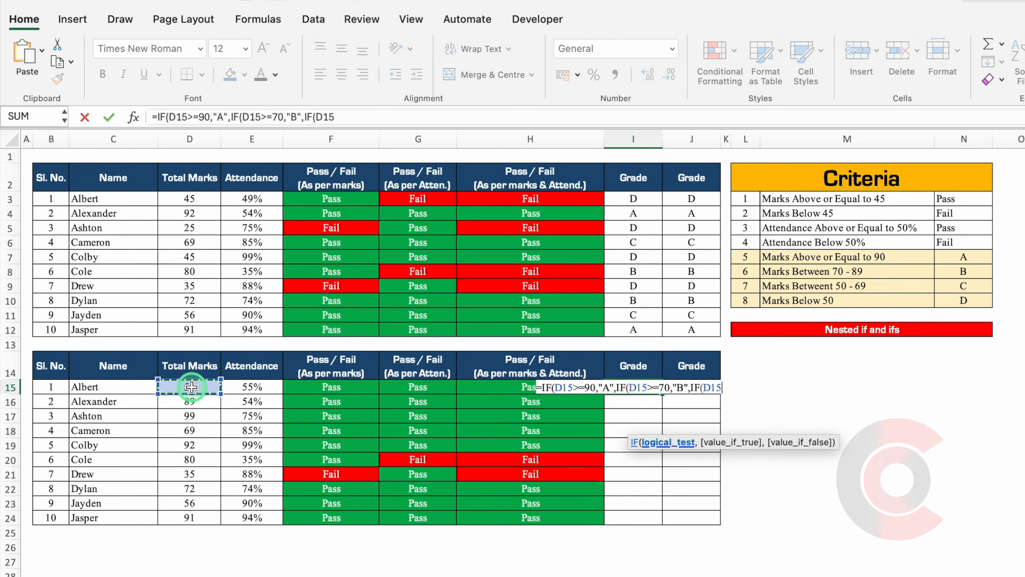
text(>=50)
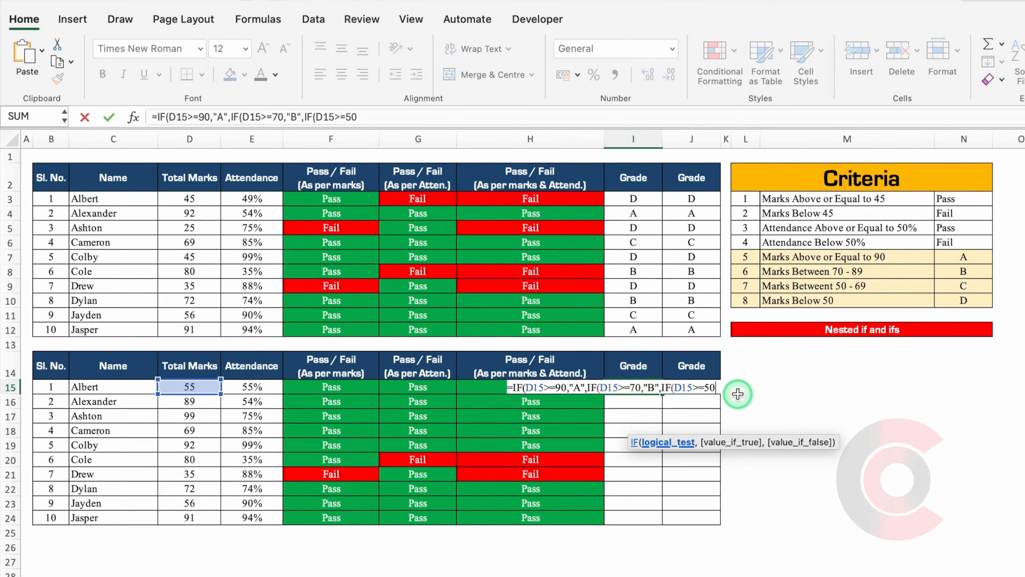
text(,")
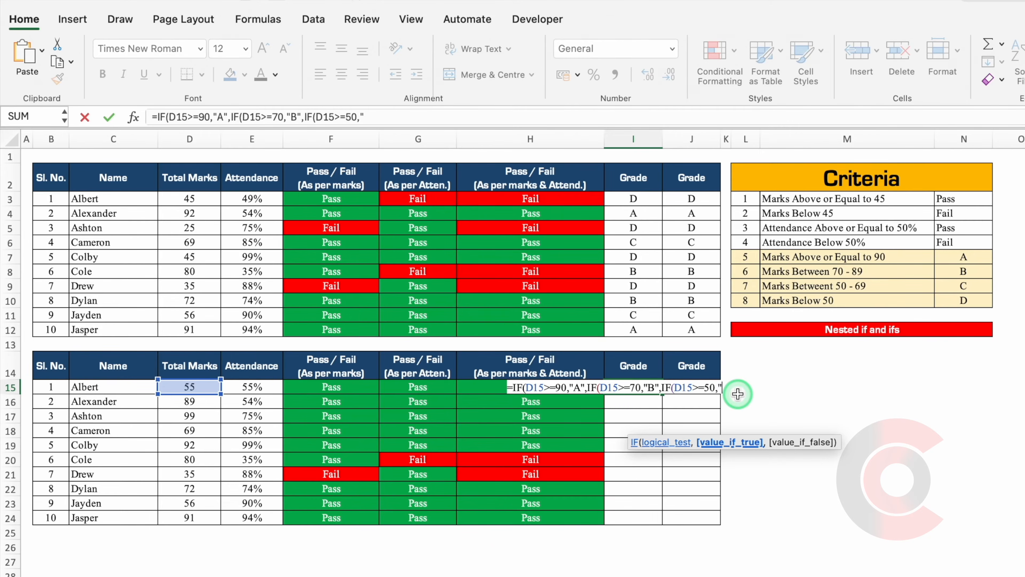
text(C)
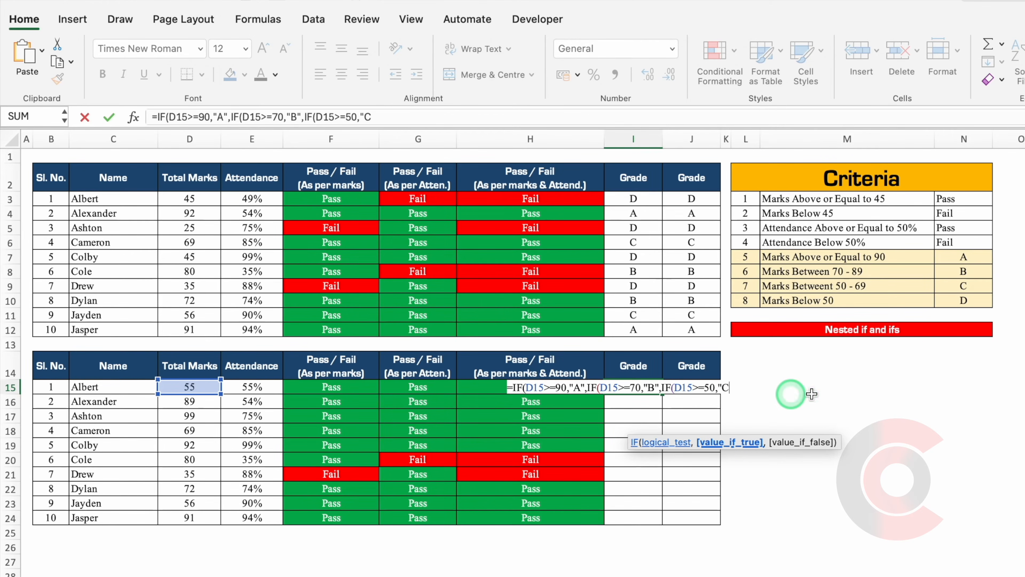
text(")
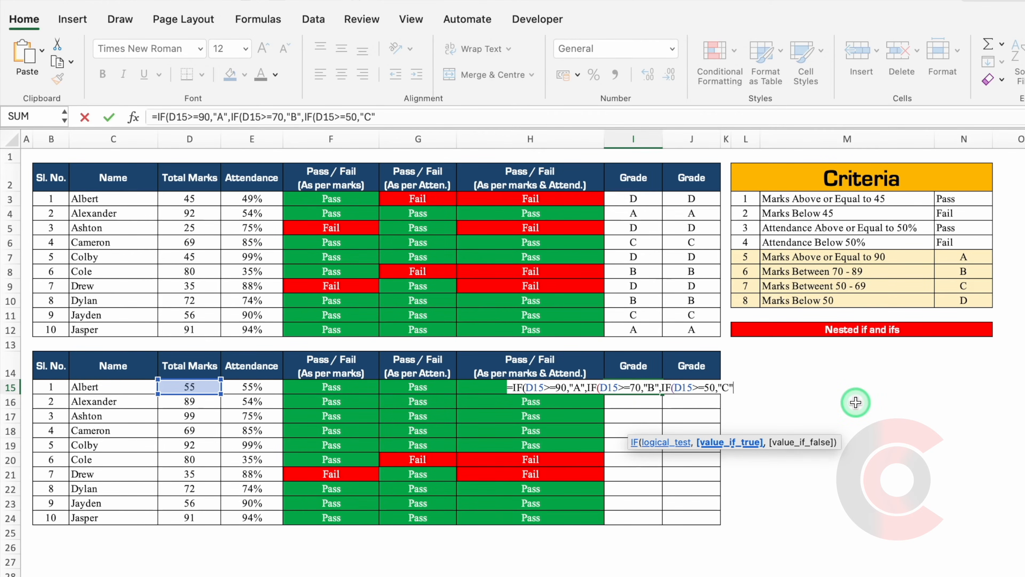
text(,)
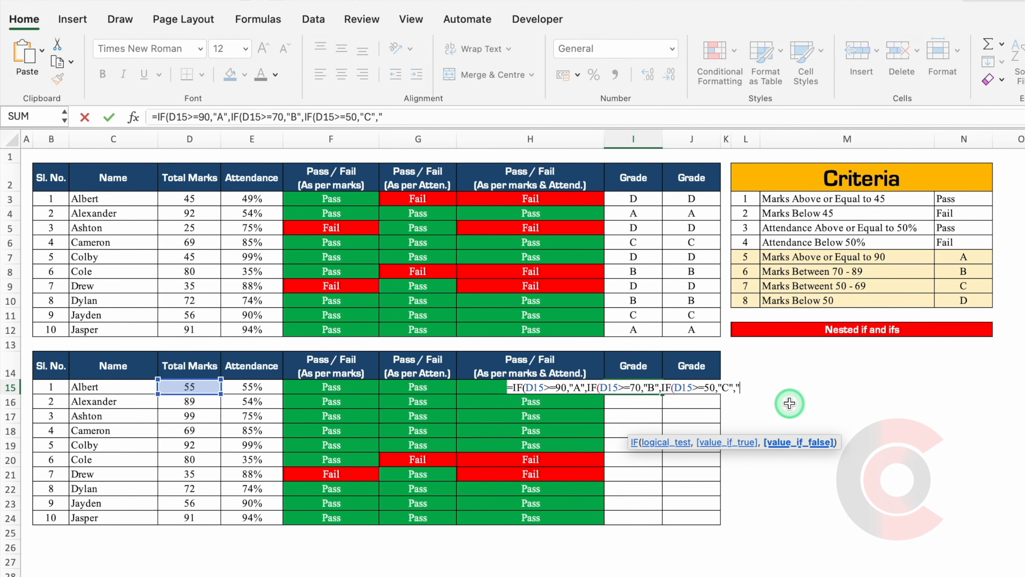
Finish the nested IF in I15 with "D" as the last false value and fill it down through I24.
text("D"))))
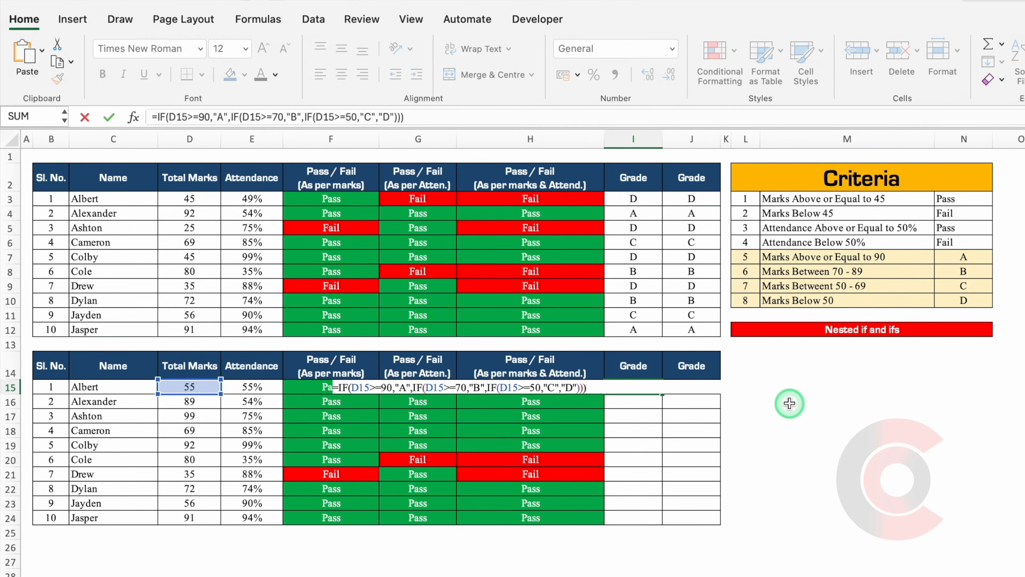
key(Return)
click(652, 387)
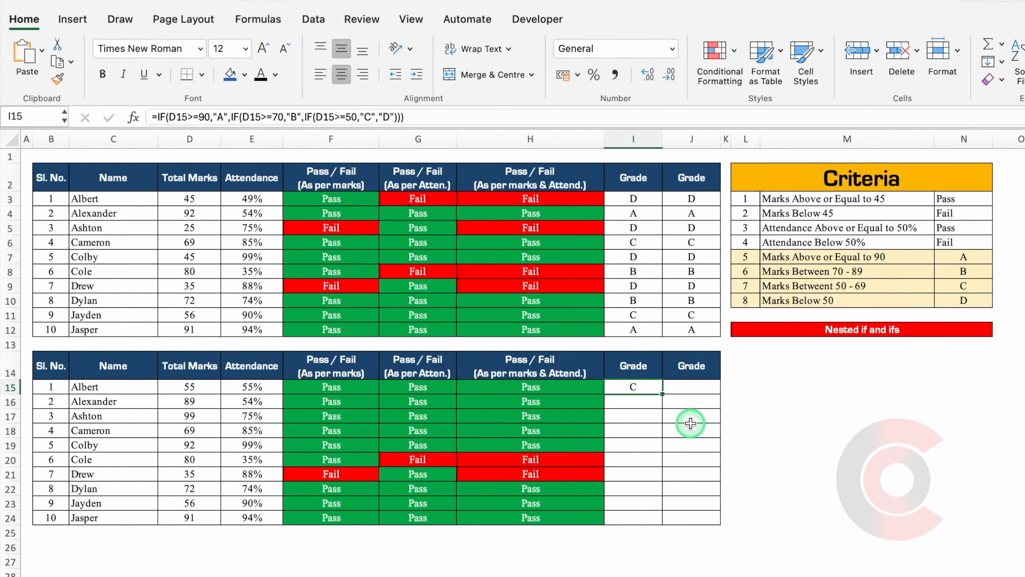
double_click(663, 394)
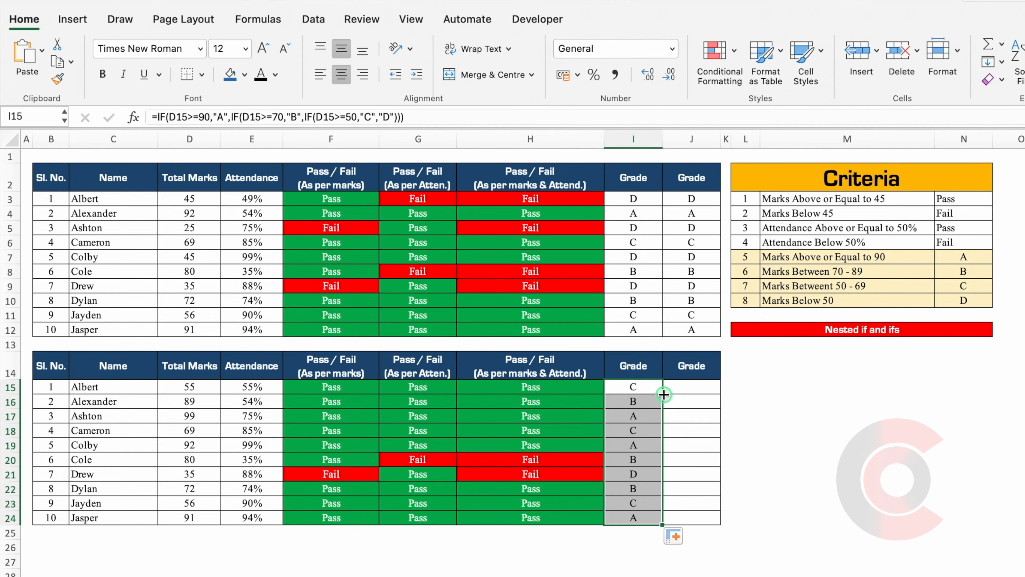
Begin an IFS formula in J15 with the test D15>=90 returning "A".
click(700, 388)
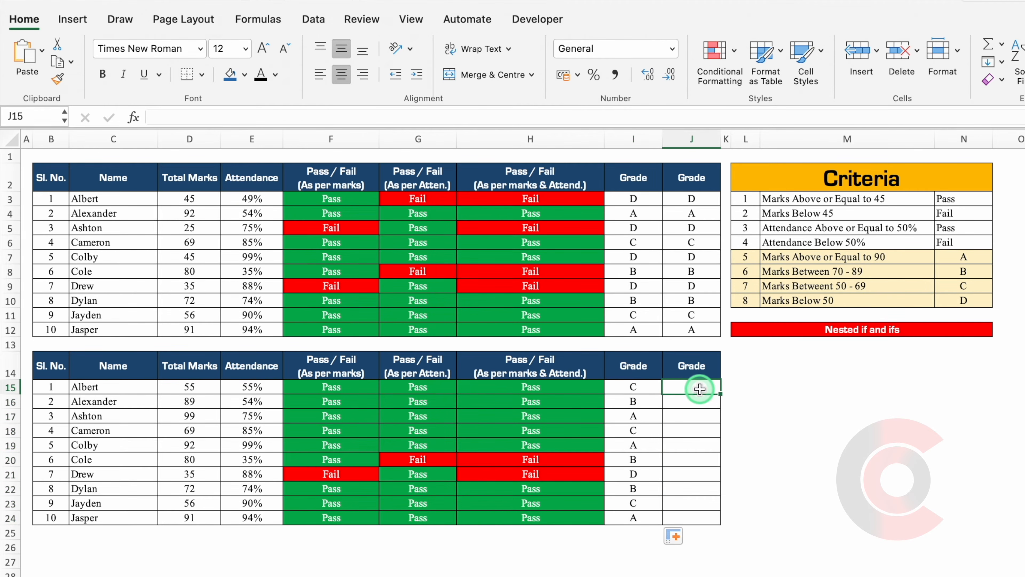
text(=)
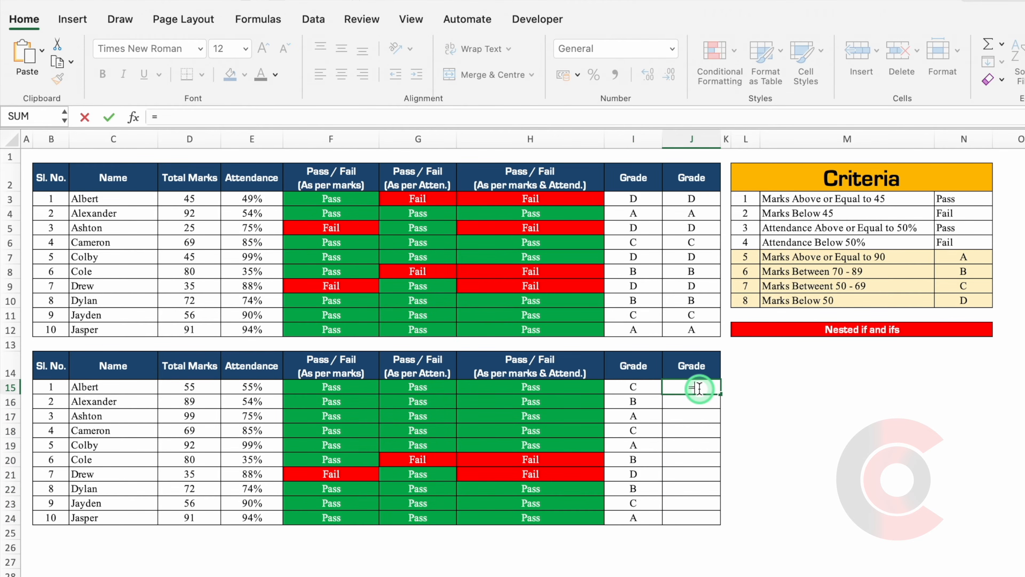
text(ifs)
double_click(711, 419)
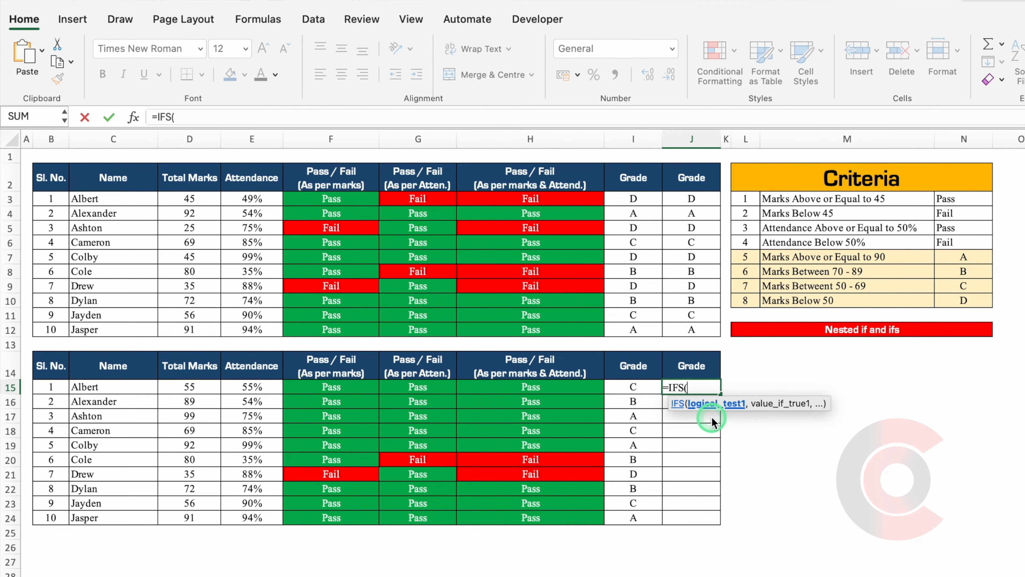
click(203, 385)
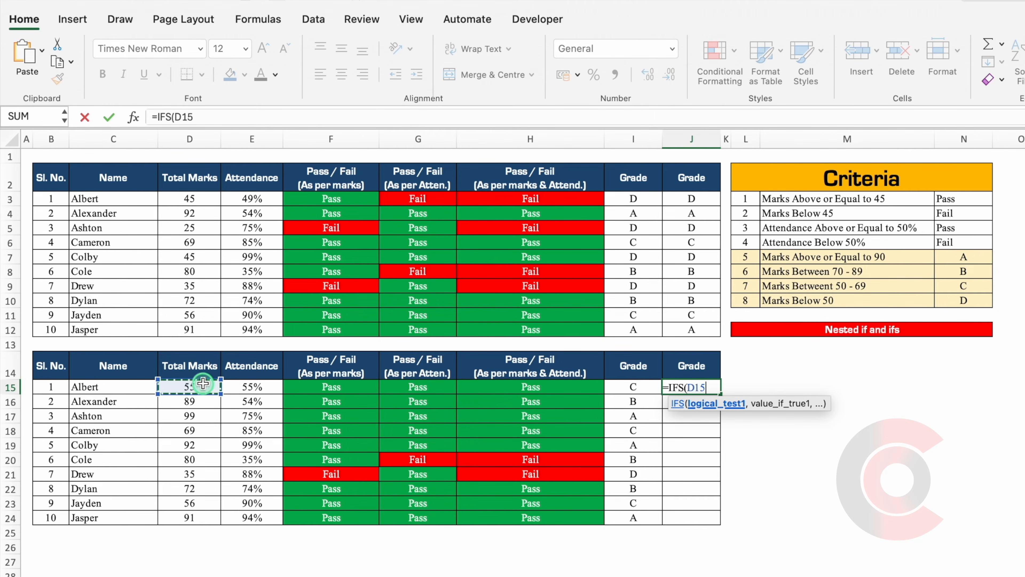
text(>)
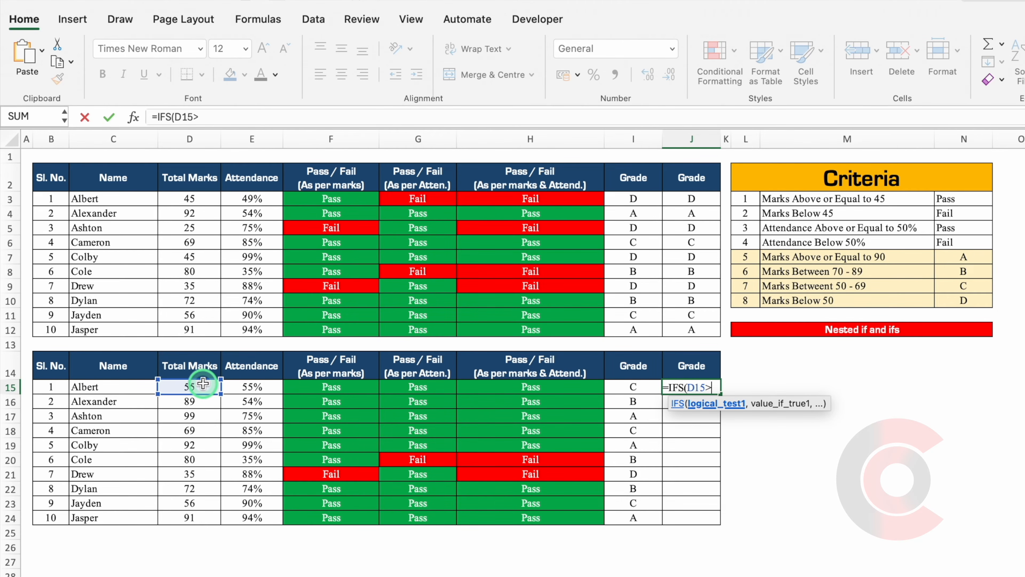
text(=90)
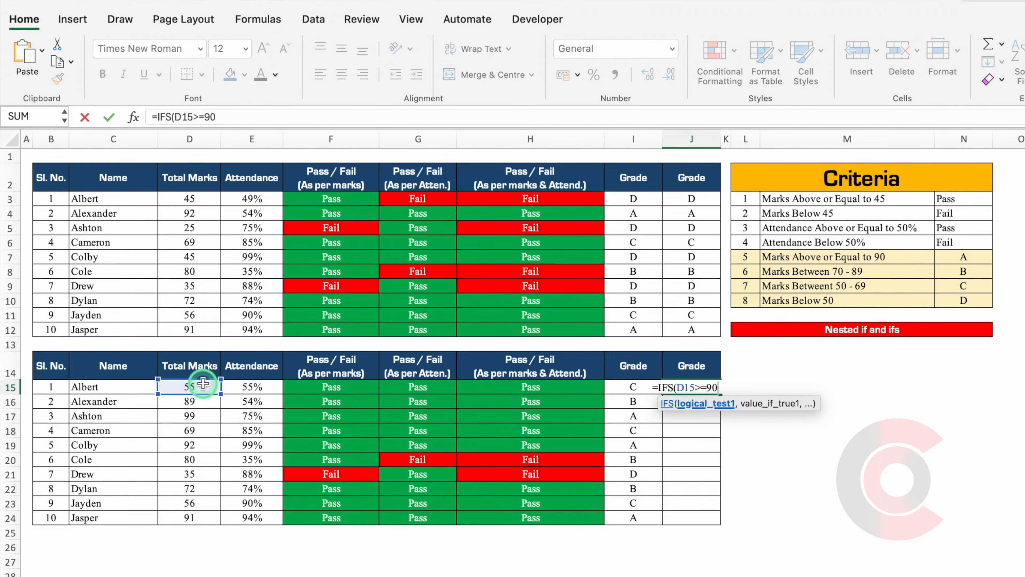
text(,)
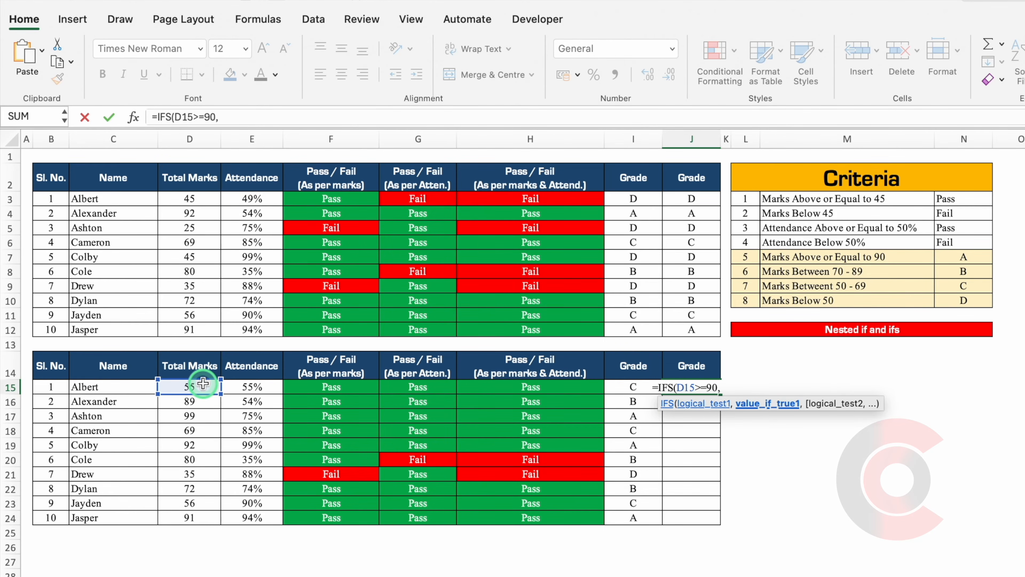
text("A")
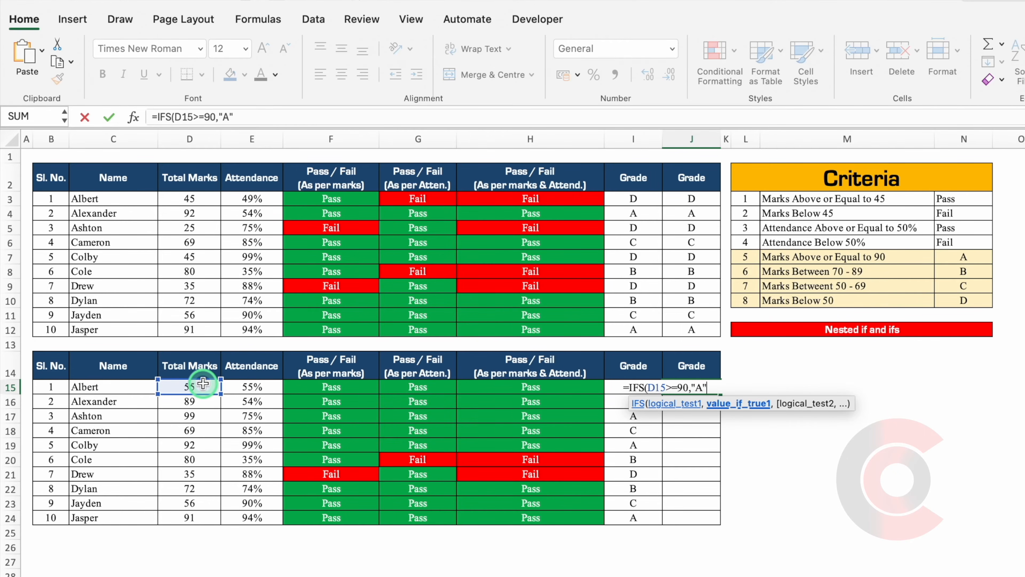
text(,)
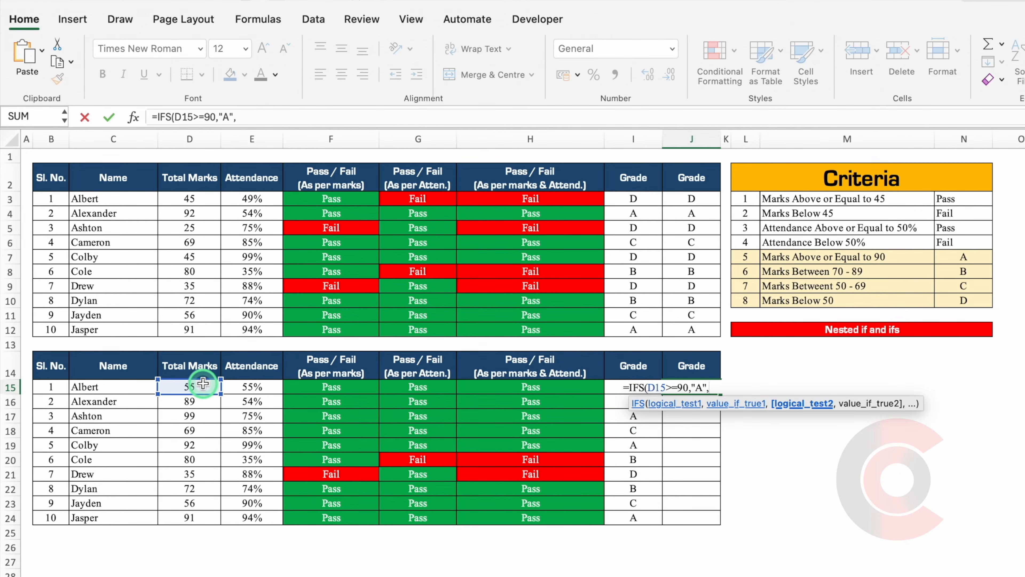
Add two more test pairs to the J15 IFS formula: D15>=70 returning "B" and D15>=50 returning "C".
click(203, 384)
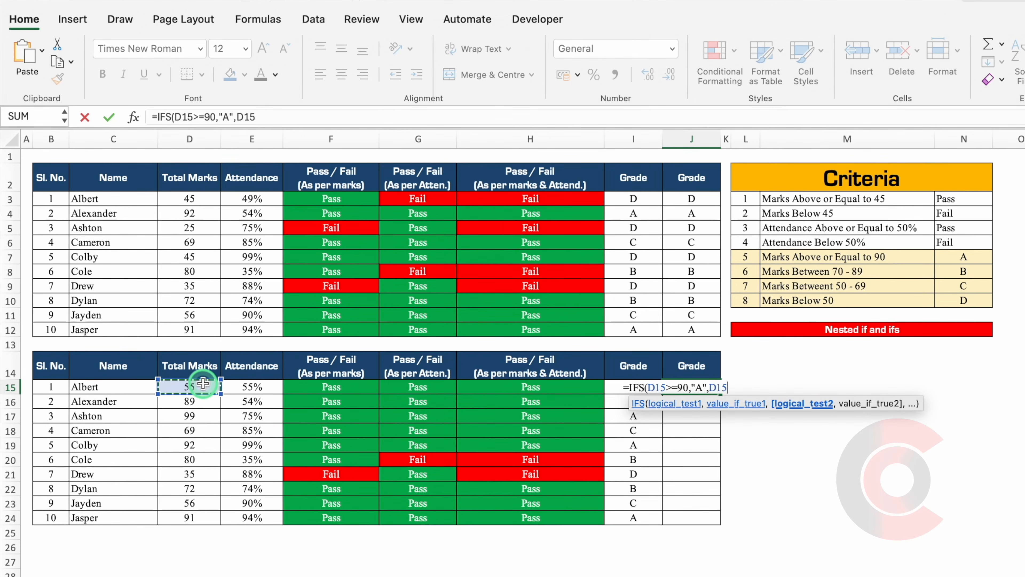
text(>=70,")
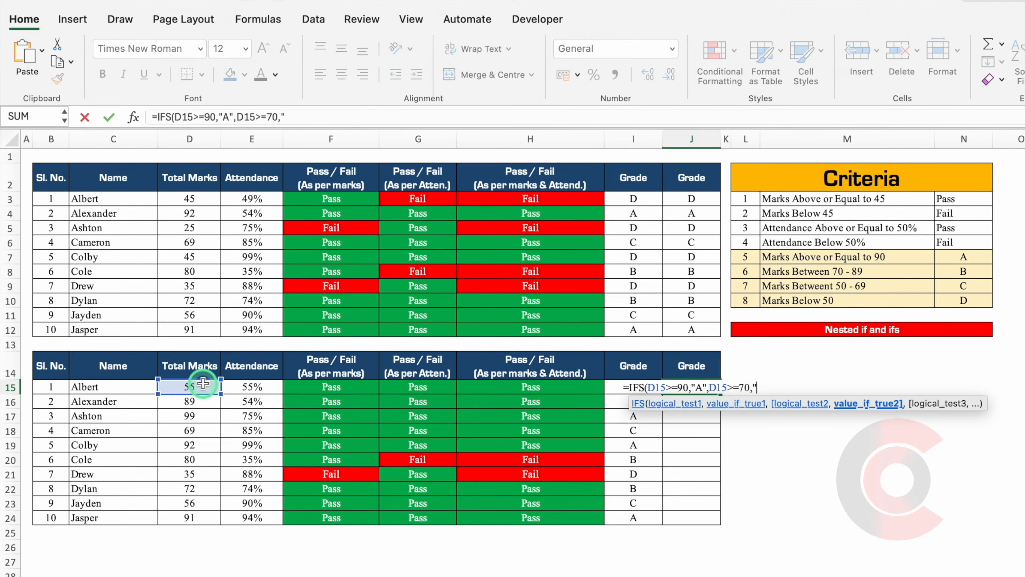
text(B")
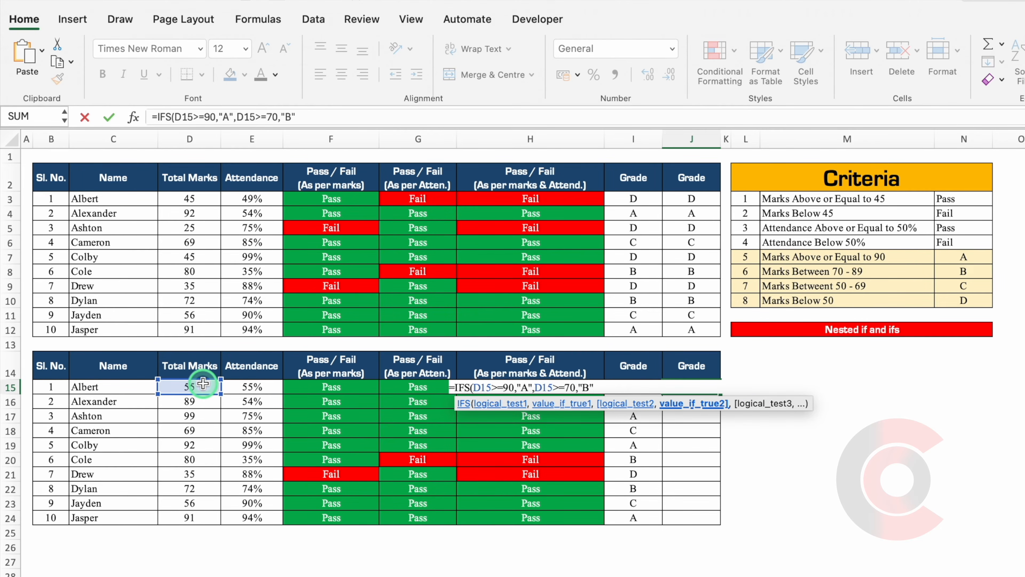
text(,)
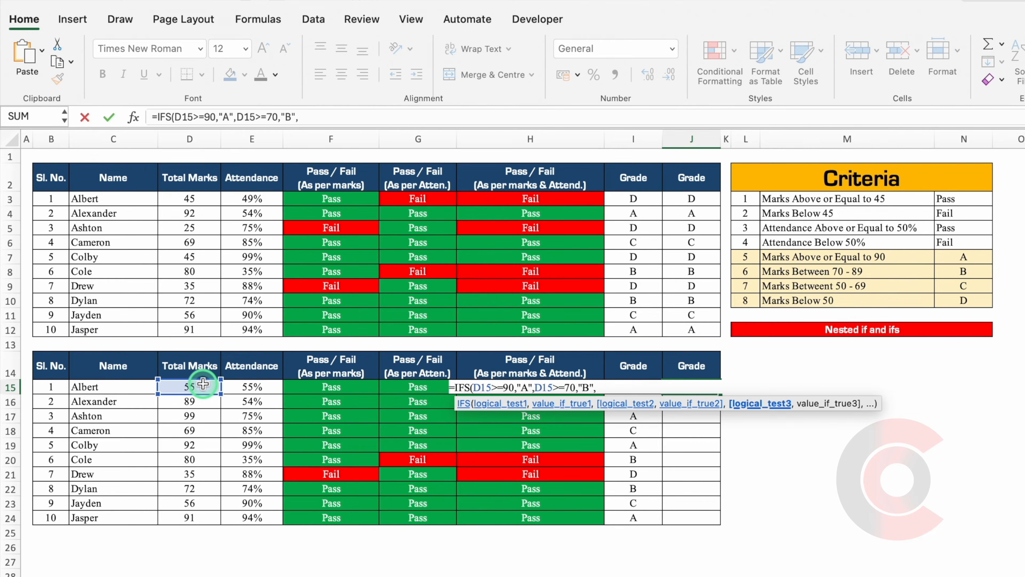
click(203, 384)
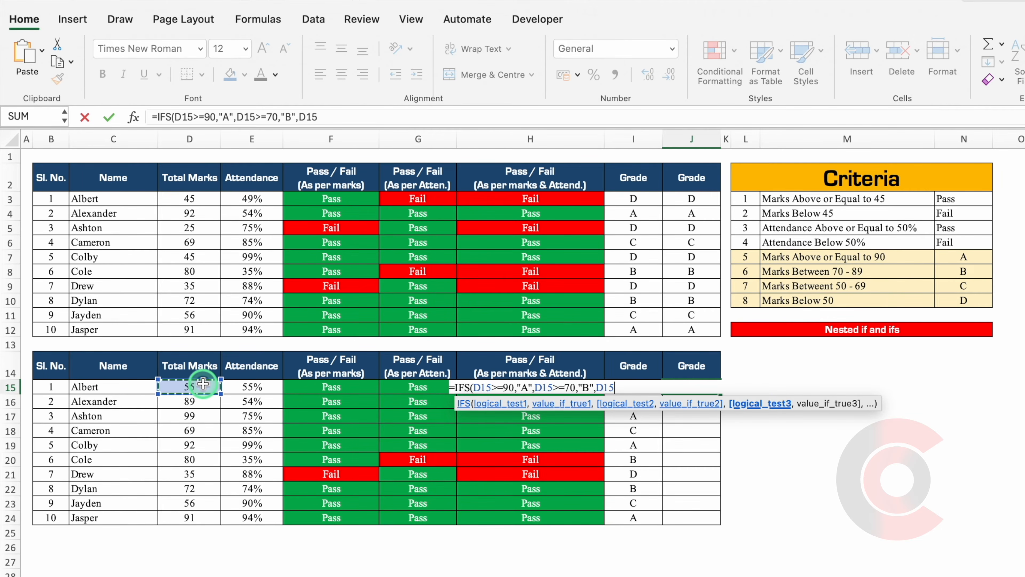
text(>=50,)
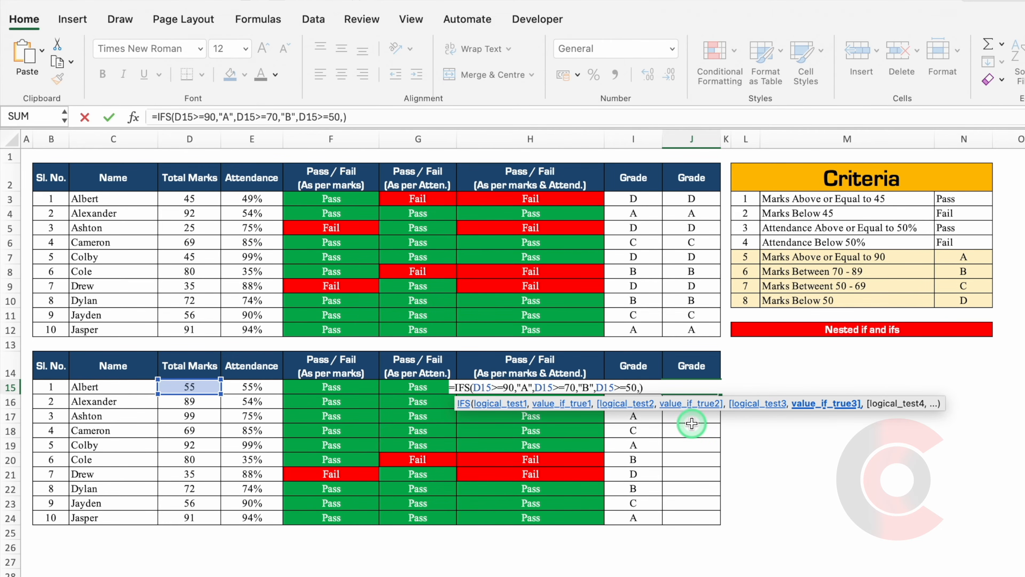
text("C")
Complete the J15 IFS formula with the always-true test 1 returning "D" and fill it down through J24.
text(,1)
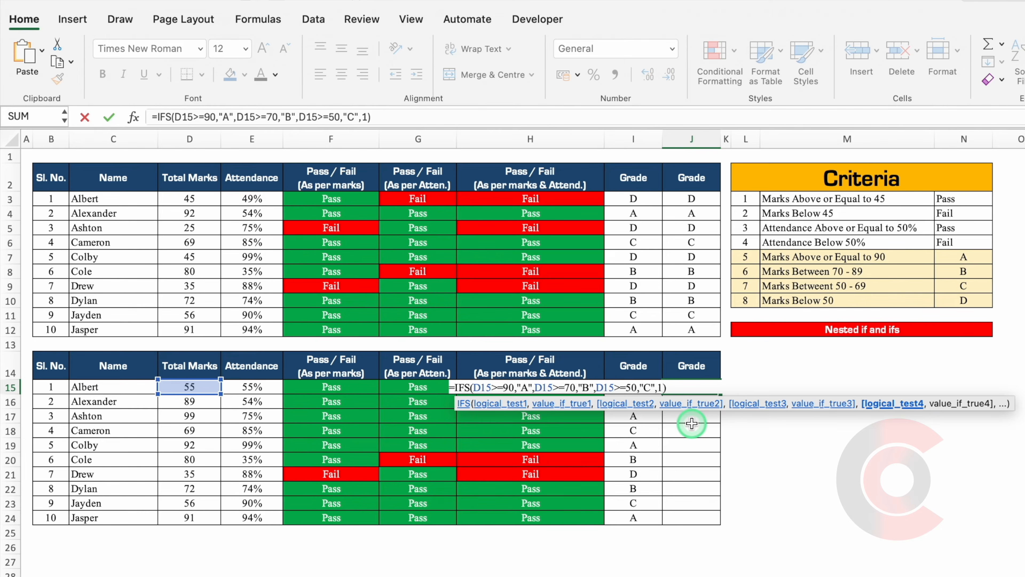
text(,"D)
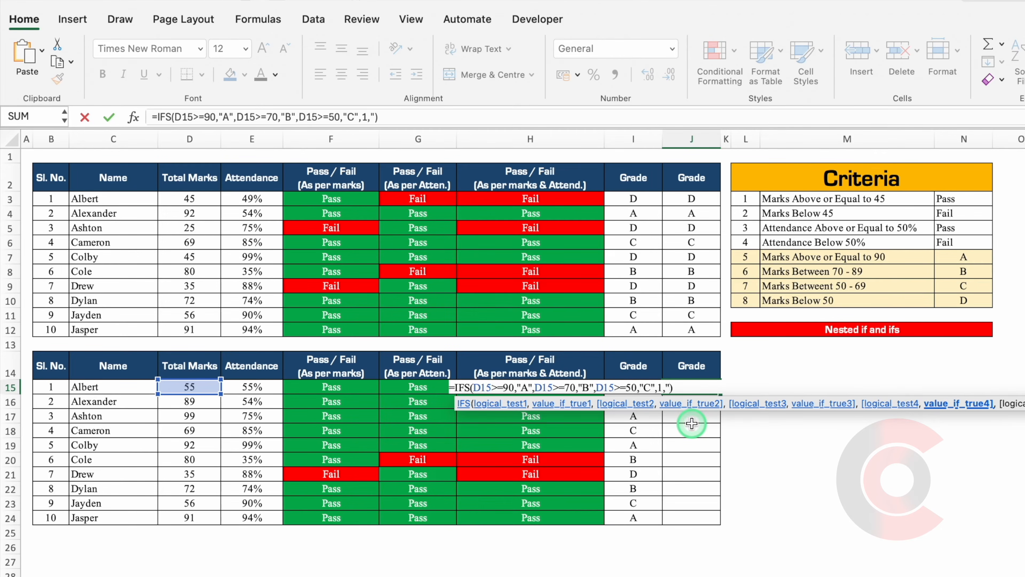
text(")
key(Return)
click(705, 389)
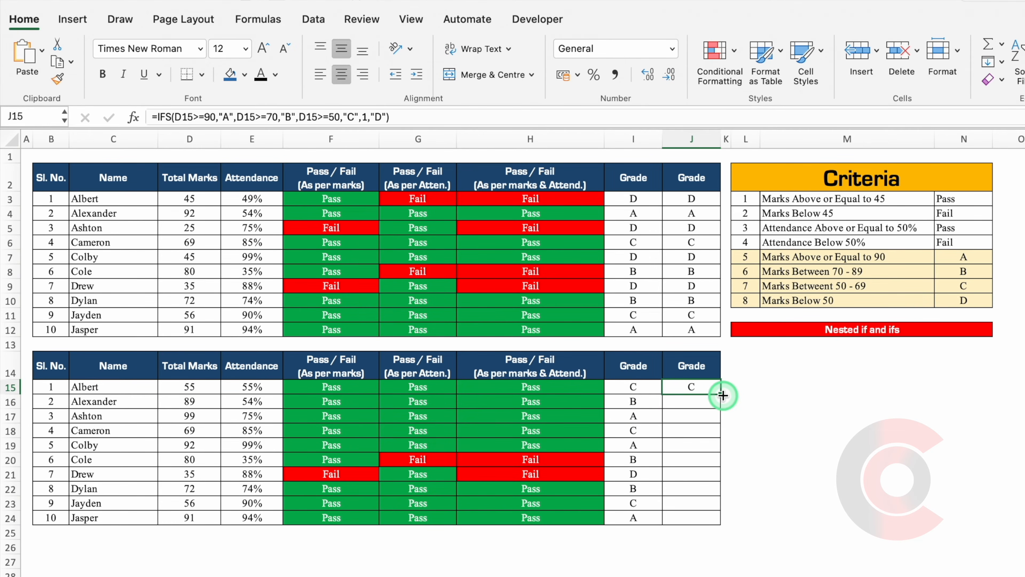
double_click(722, 395)
Compare the nested IF and IFS formulas and their grades in rows 15 and 16 of the two Grade columns.
click(650, 389)
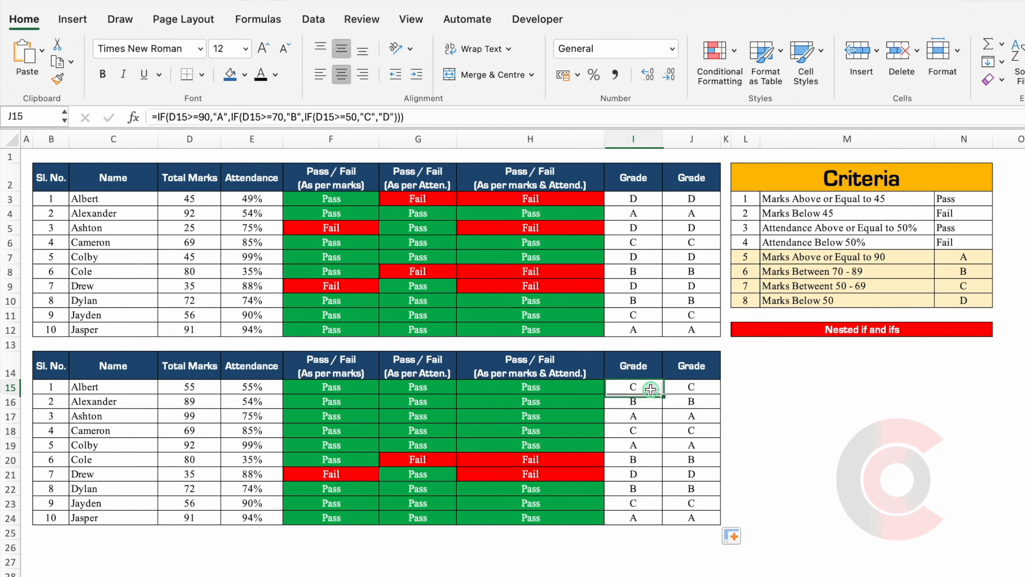
click(682, 388)
click(654, 400)
click(690, 401)
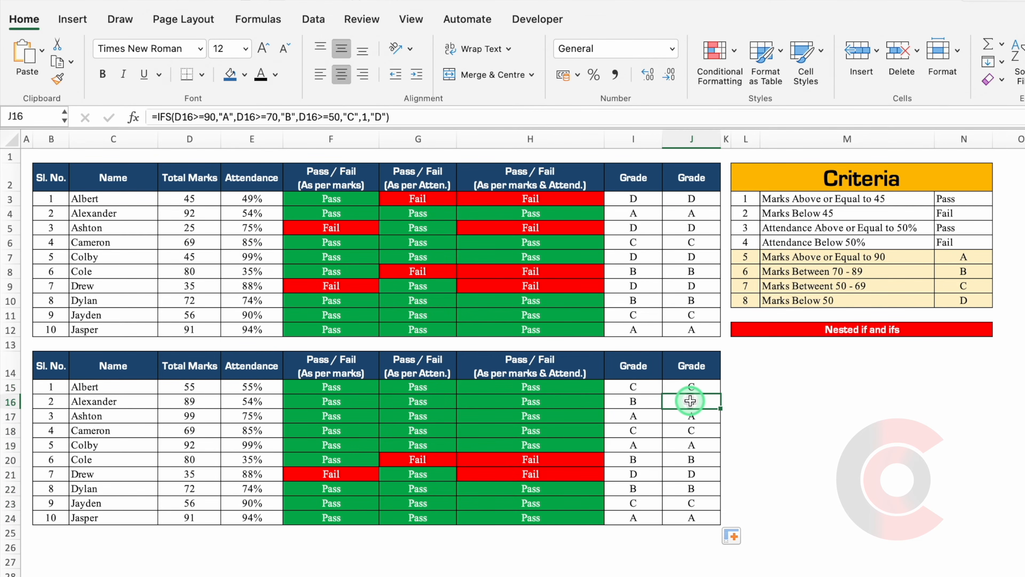
Compare the nested IF formula in I15 with the IFS formula in J15.
click(649, 389)
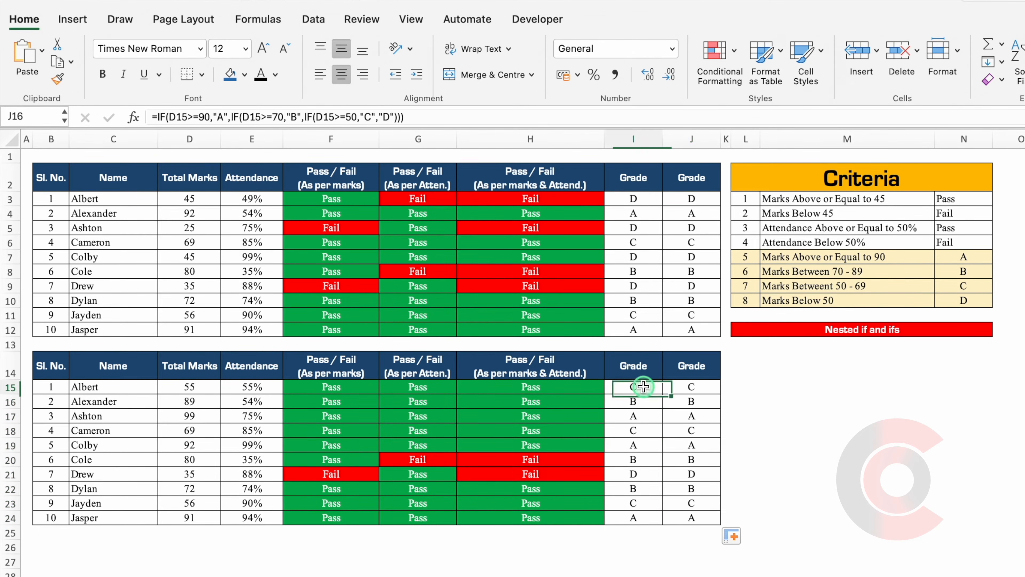
click(683, 387)
click(776, 415)
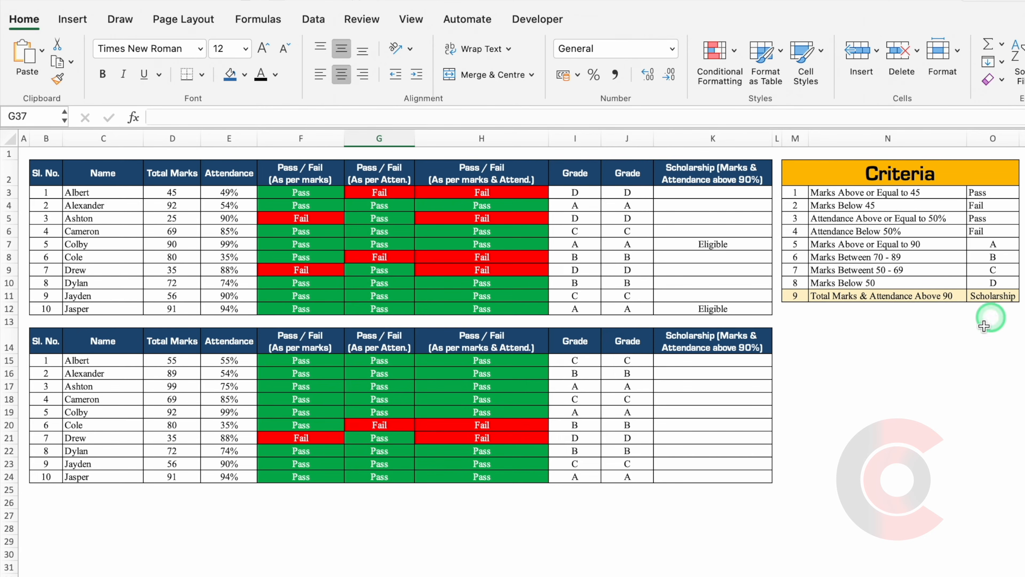
Begin an IF formula with a nested AND in Scholarship cell K15, using D15>=90 as the first condition.
click(712, 360)
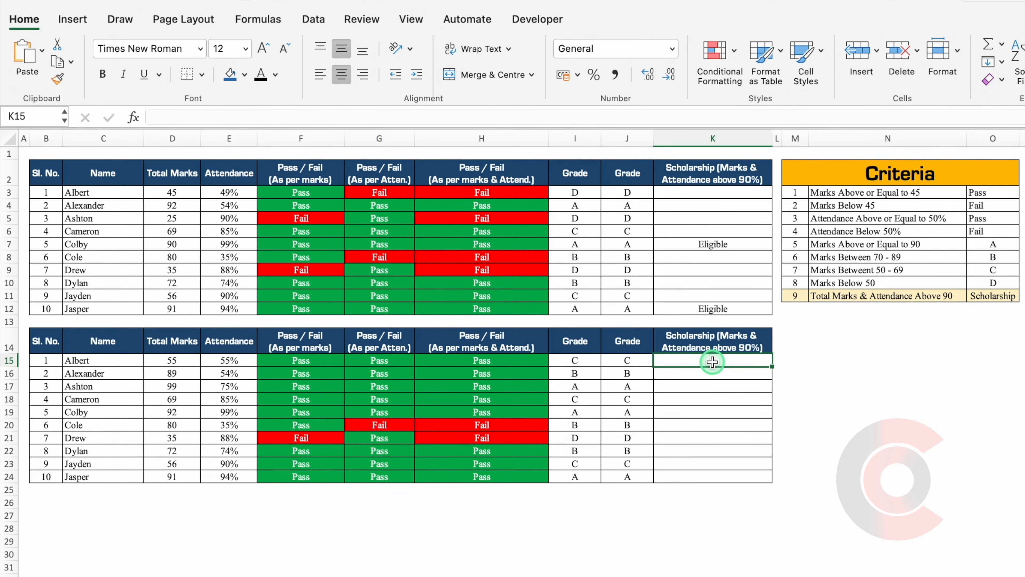
text(=)
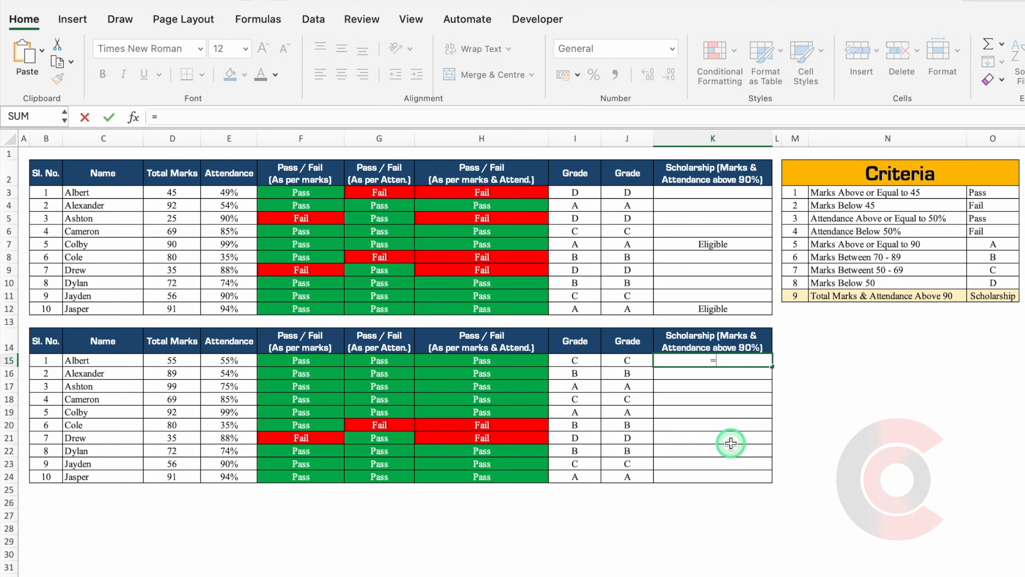
text(IF)
double_click(716, 420)
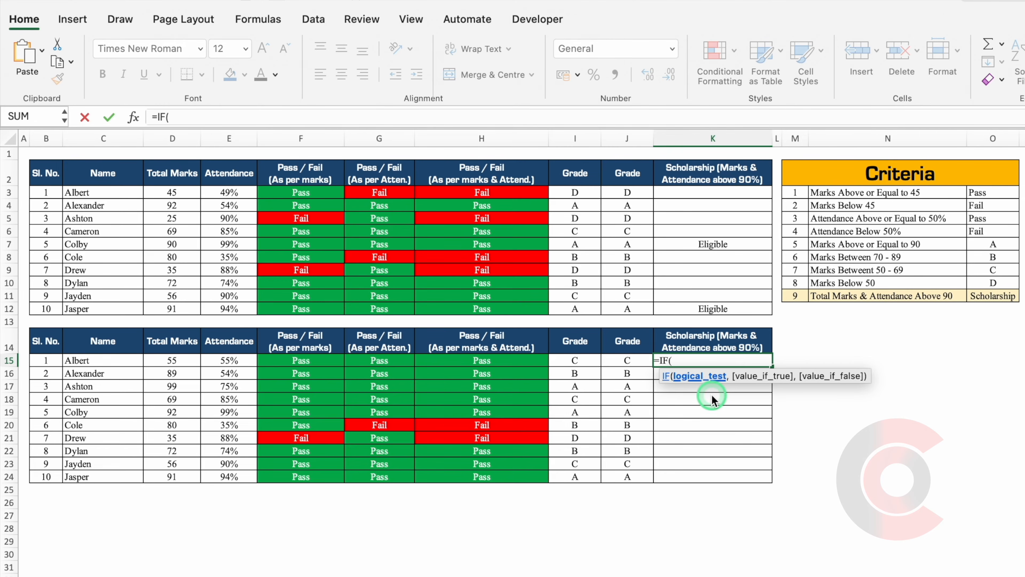
text(AND)
double_click(712, 397)
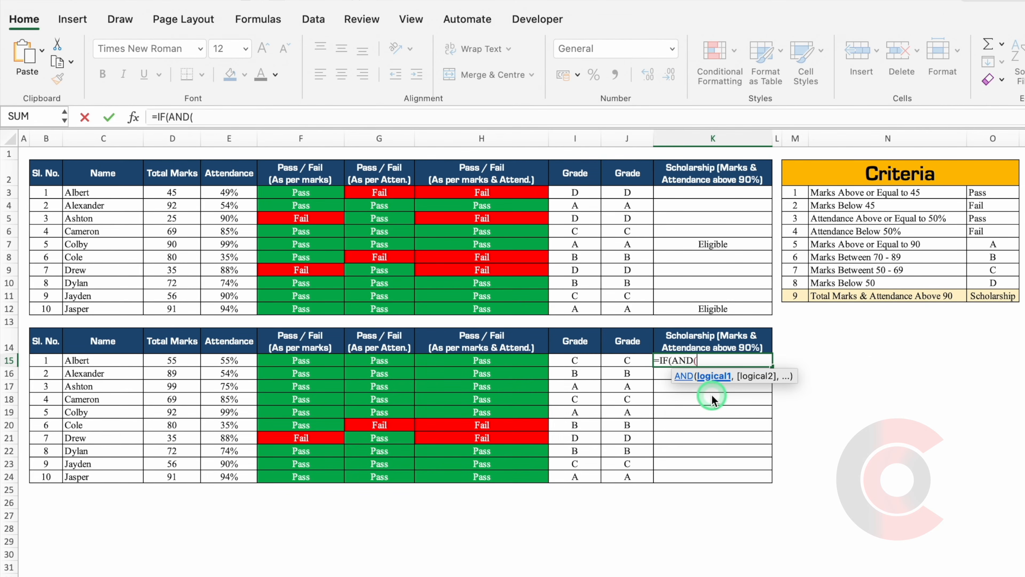
click(172, 360)
text(>)
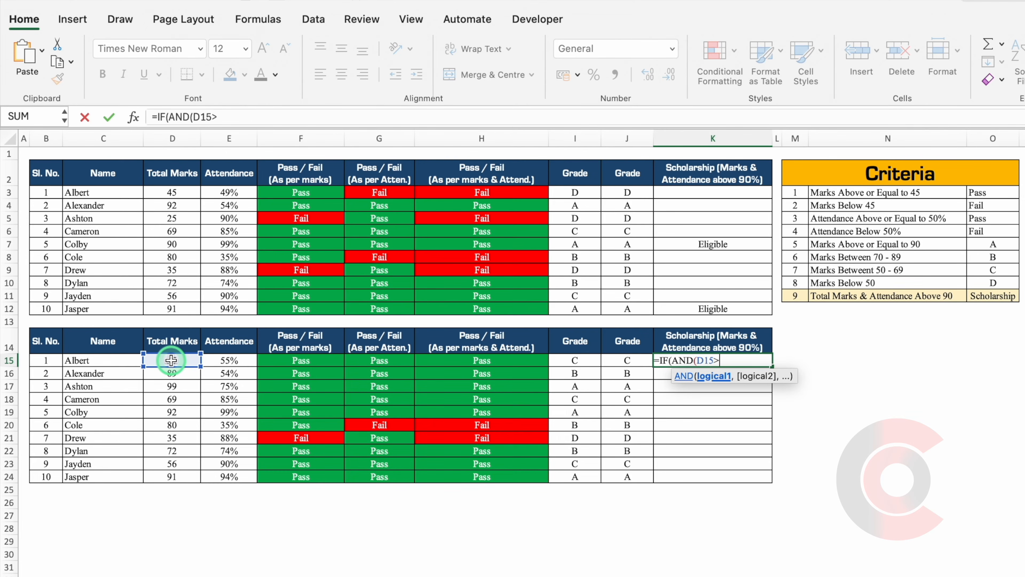
text(=90,)
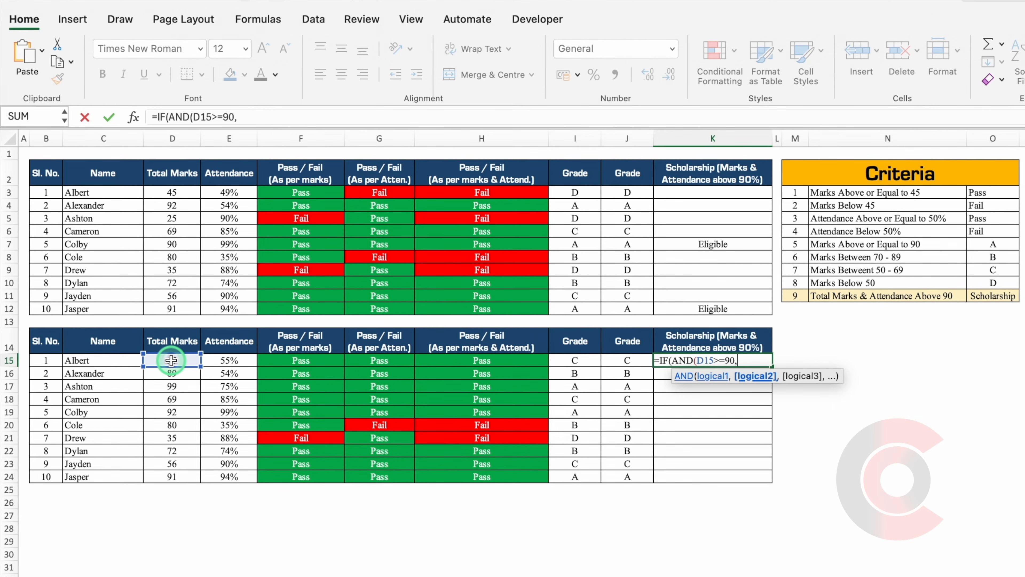
Add the condition E15>=90% to the AND in K15, return "Eligible" when true, and enter the formula.
click(235, 359)
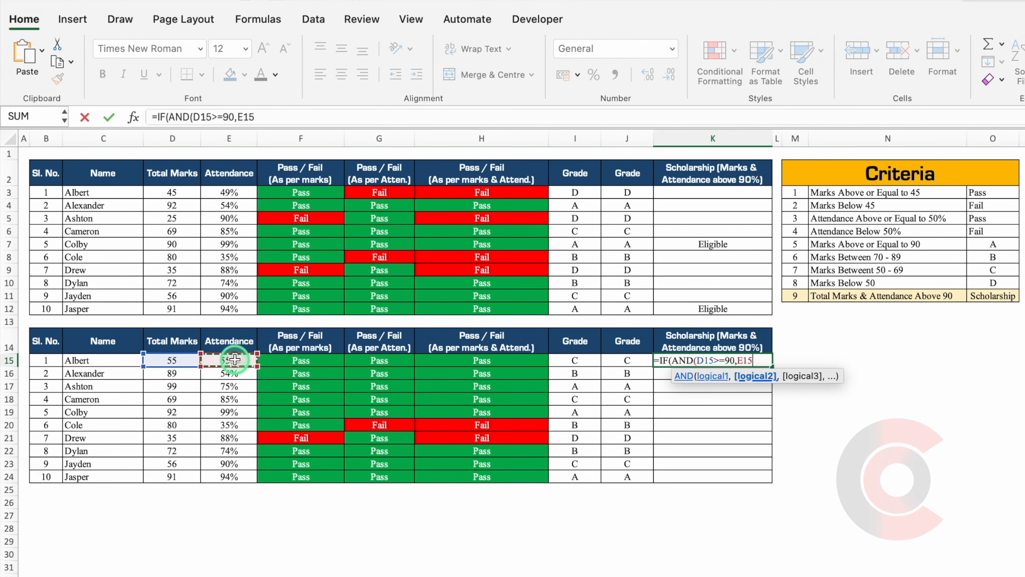
text(>=90)
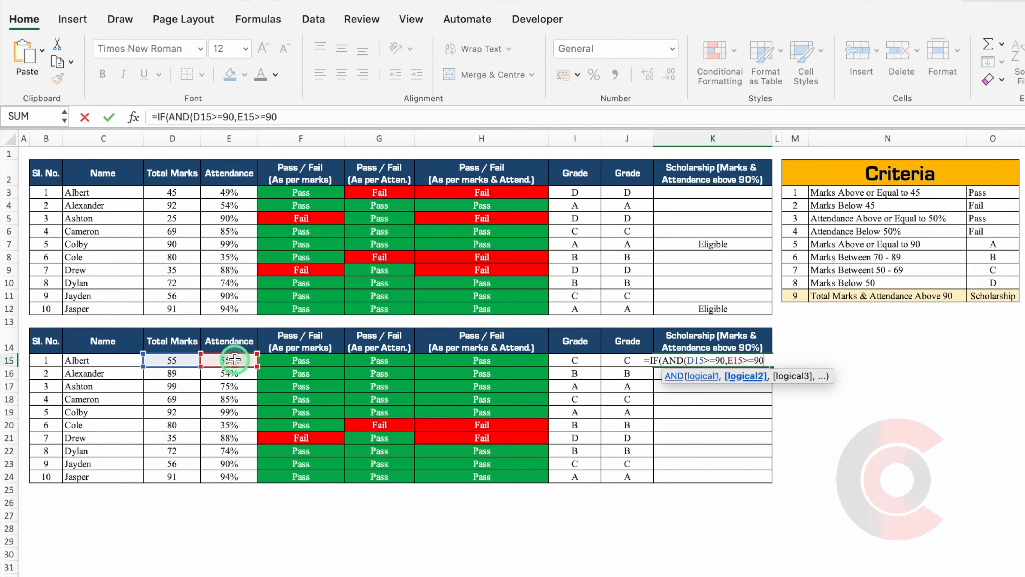
text(%),)
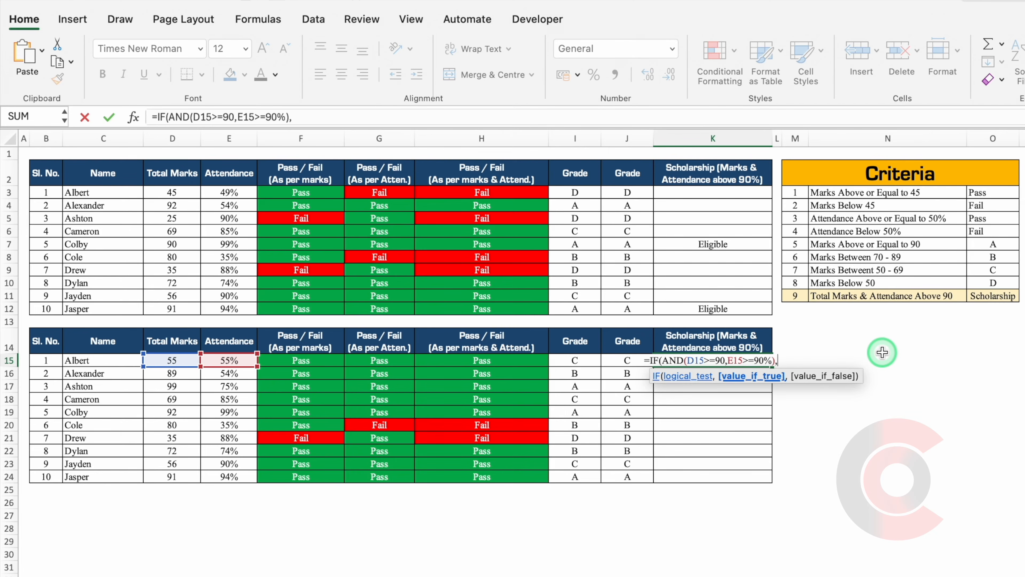
text("Eligible)
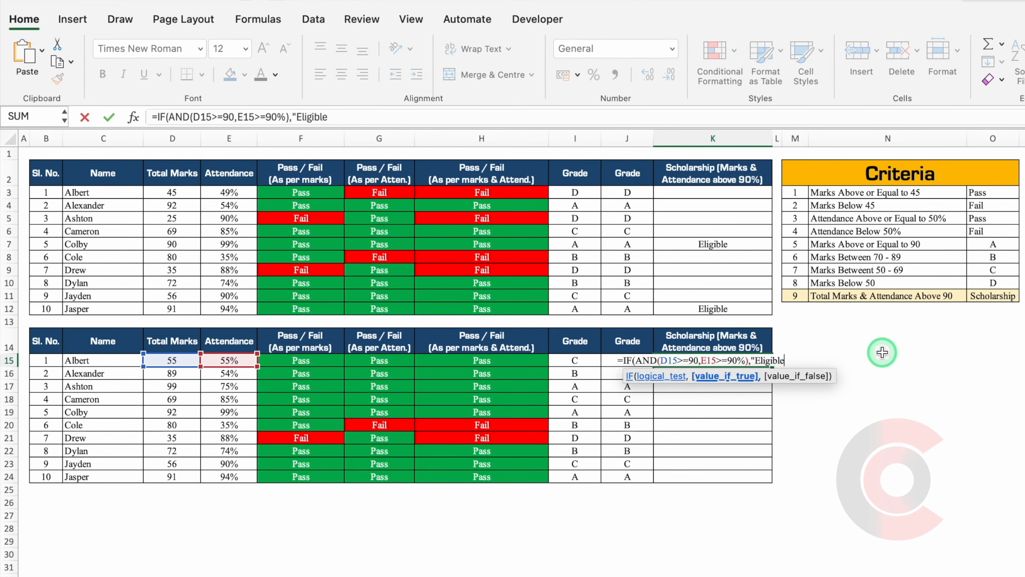
text("))
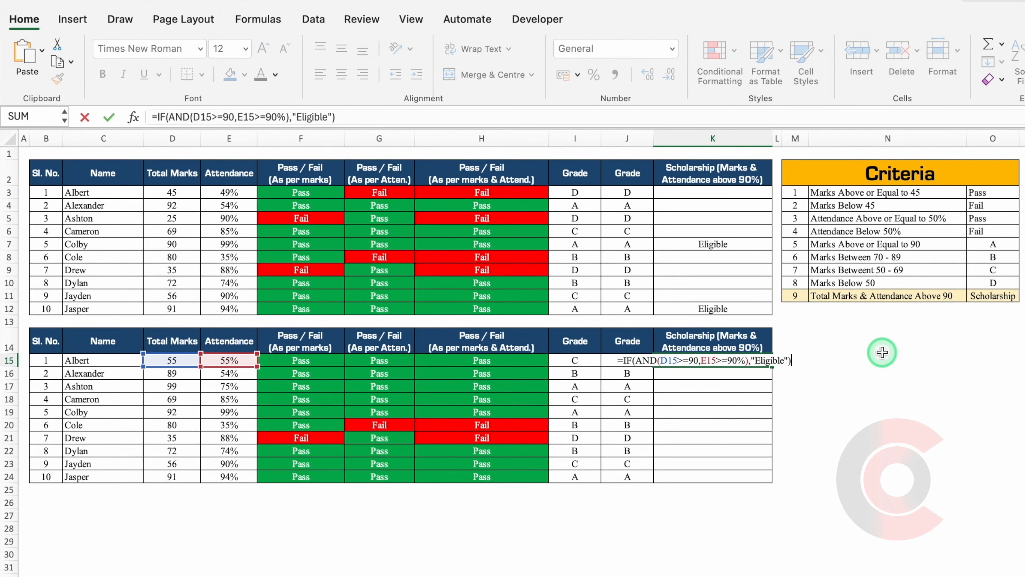
key(Return)
Edit the K15 formula to add an empty string "" as the value if false.
click(760, 358)
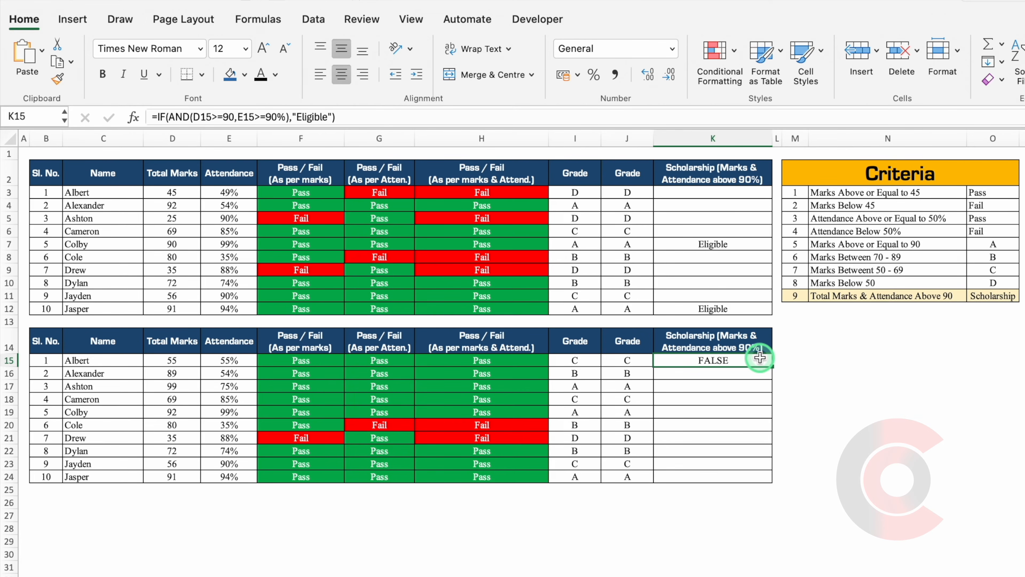
click(346, 117)
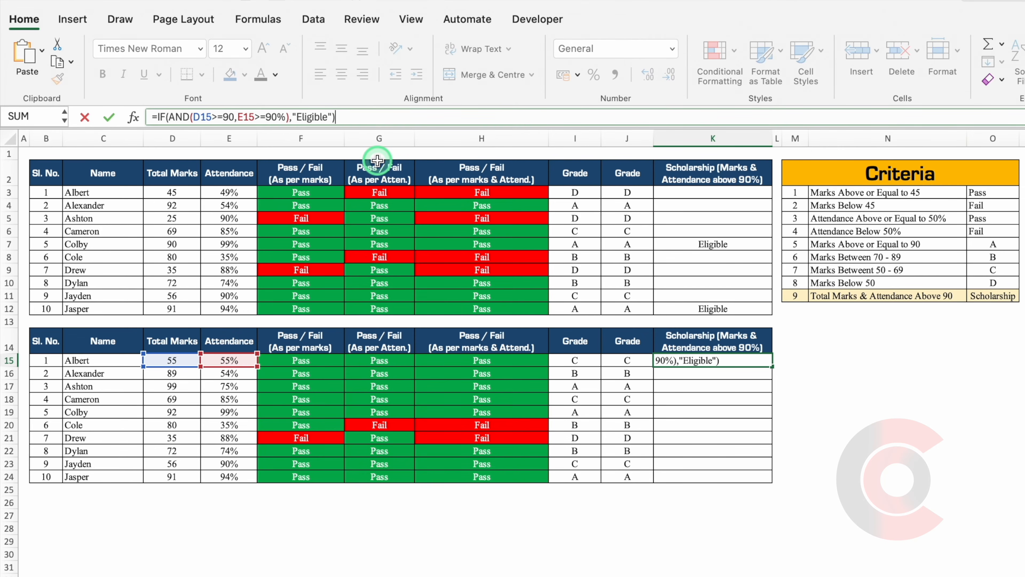
key(BackSpace)
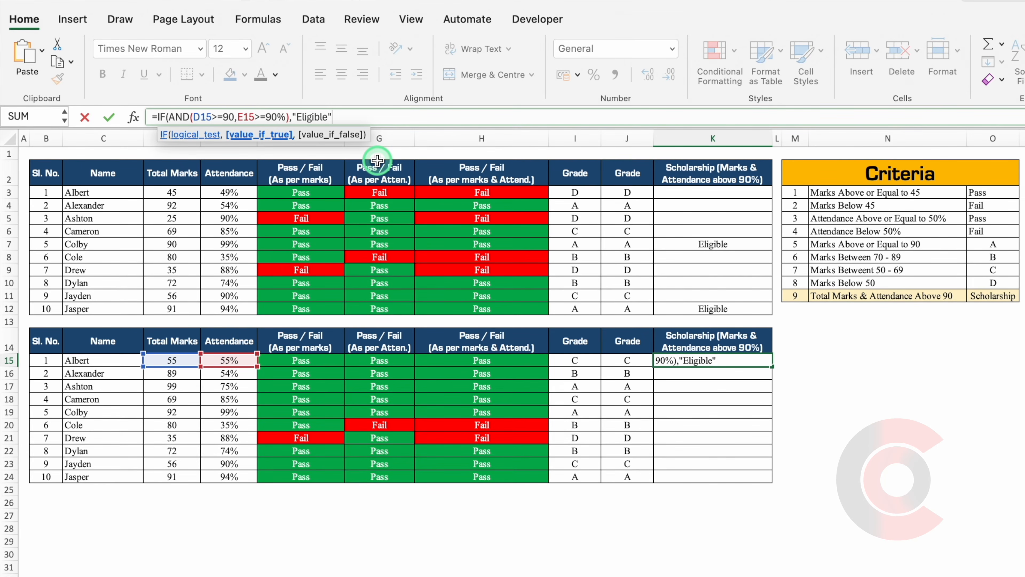
text(,)
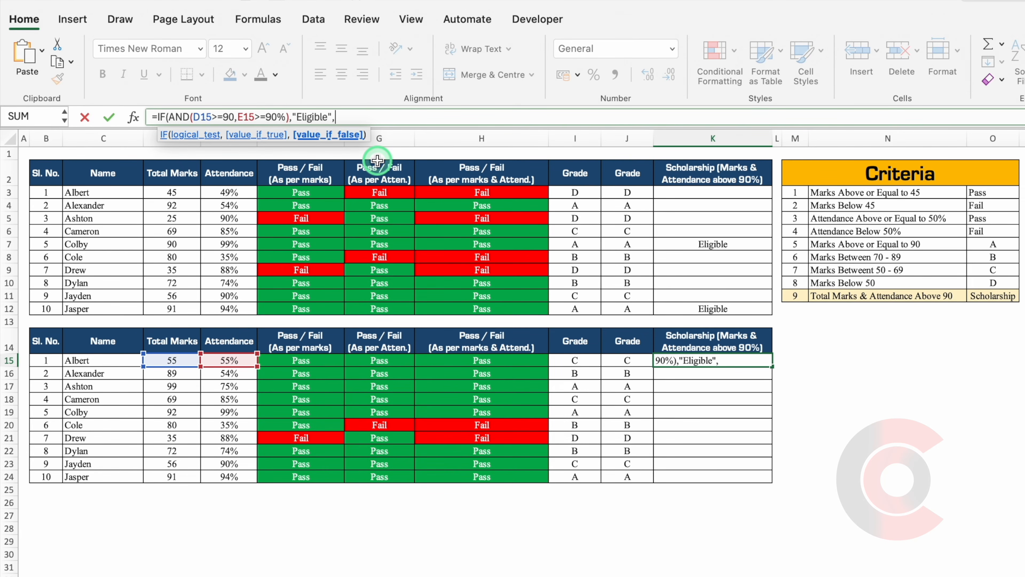
text("")
text())
key(Return)
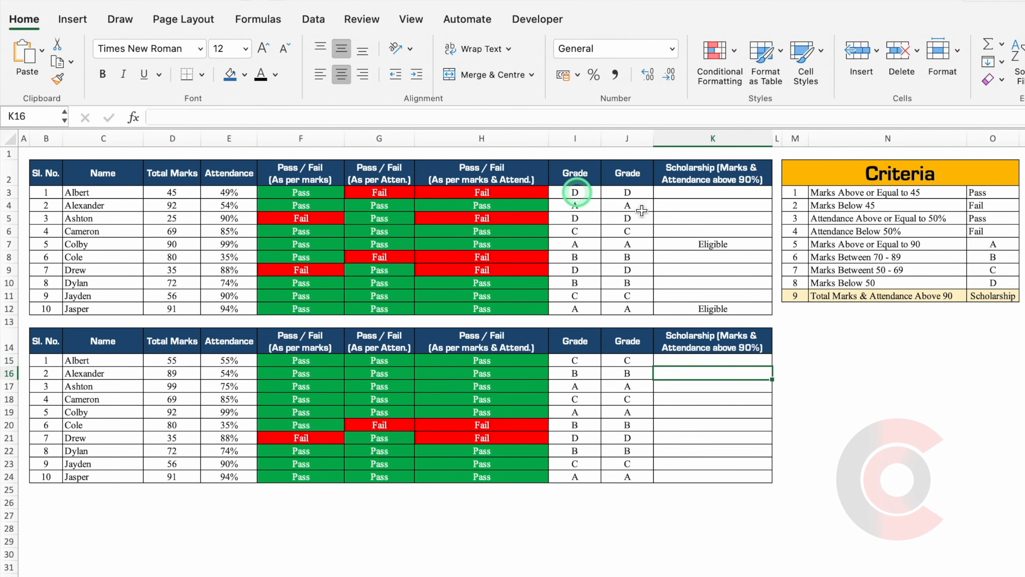
Fill the K15 scholarship formula down through K24 and check the results in K19 and K24.
click(755, 360)
double_click(772, 366)
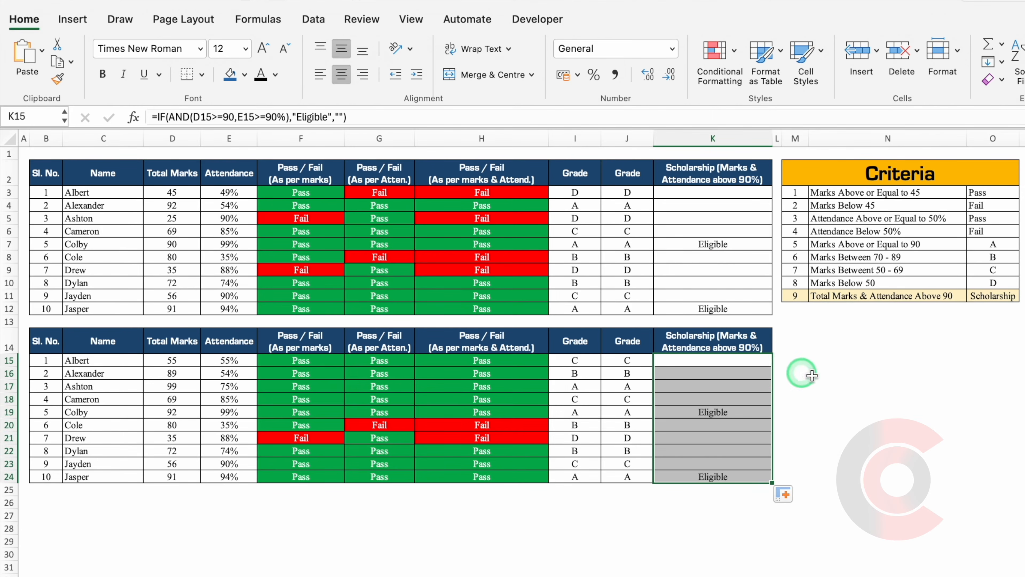
click(744, 413)
click(744, 476)
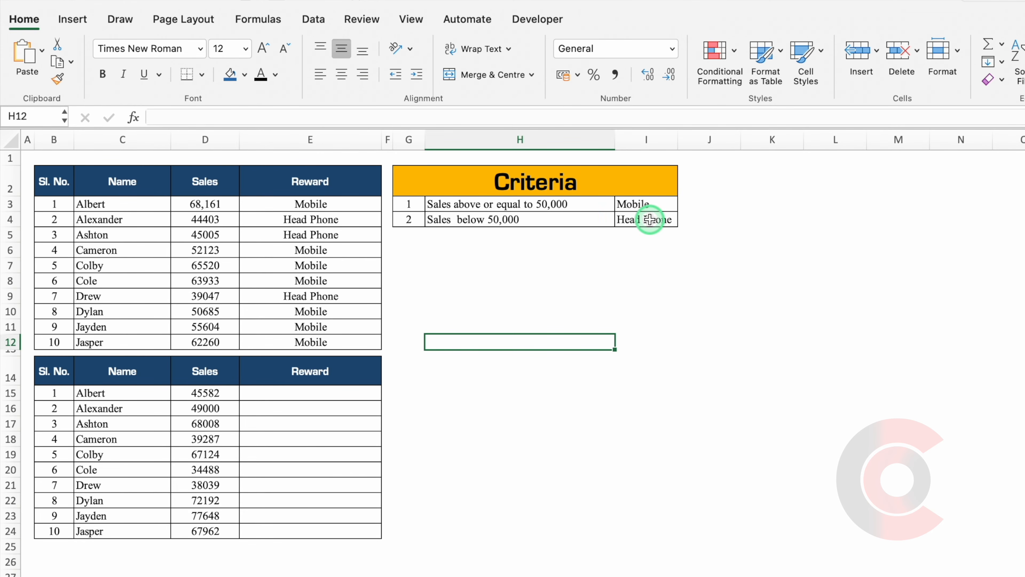
On the sales and reward sheet, begin an IF formula in E15 with the test D15>=50000.
click(289, 392)
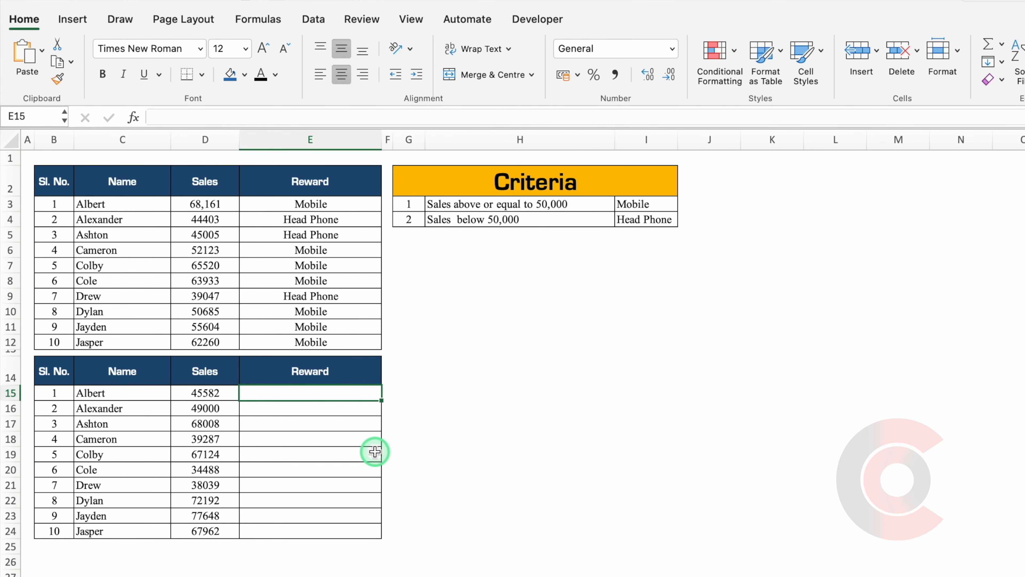
text(=)
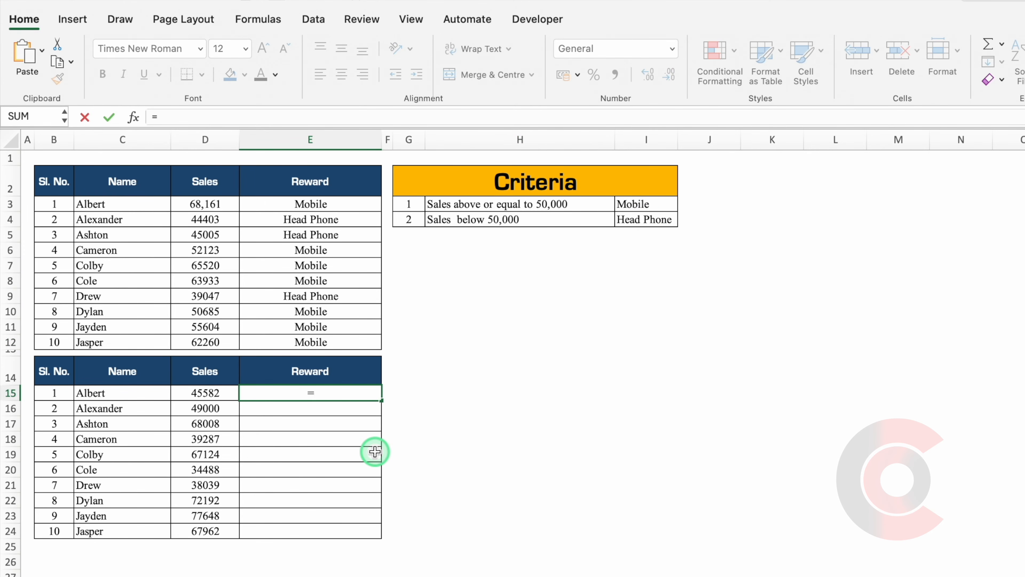
text(IF)
key(Tab)
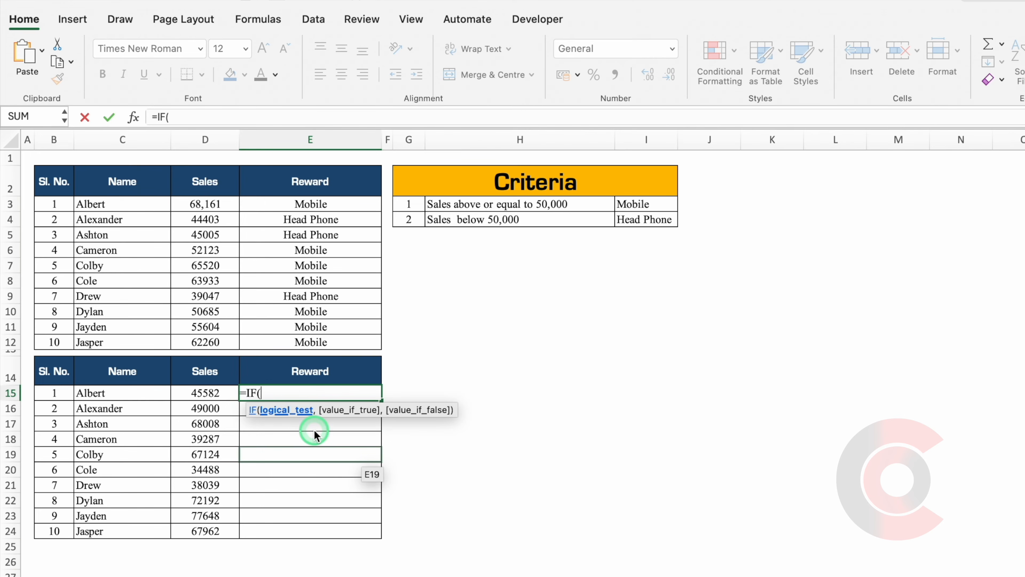
click(213, 392)
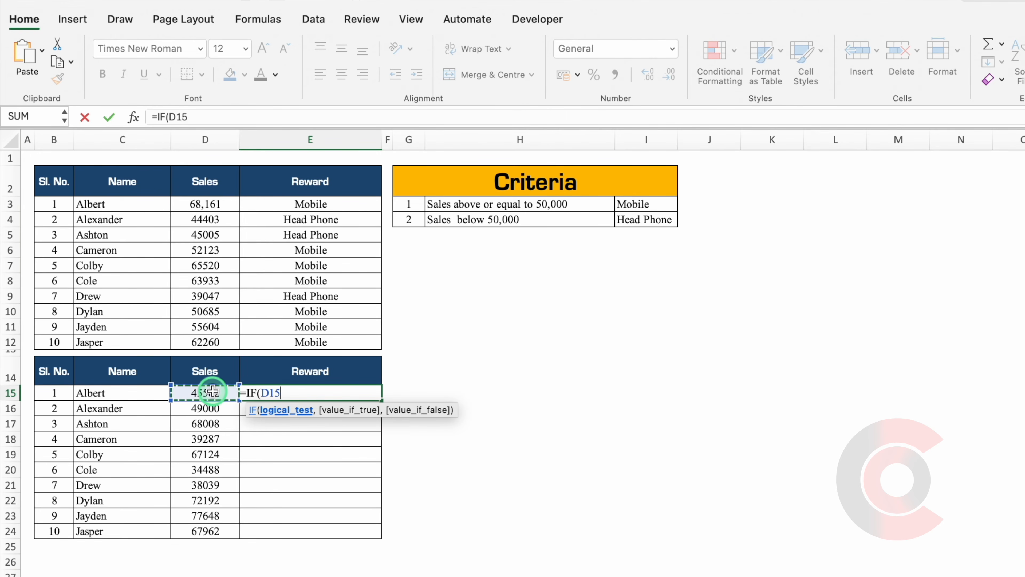
text(>=50000,)
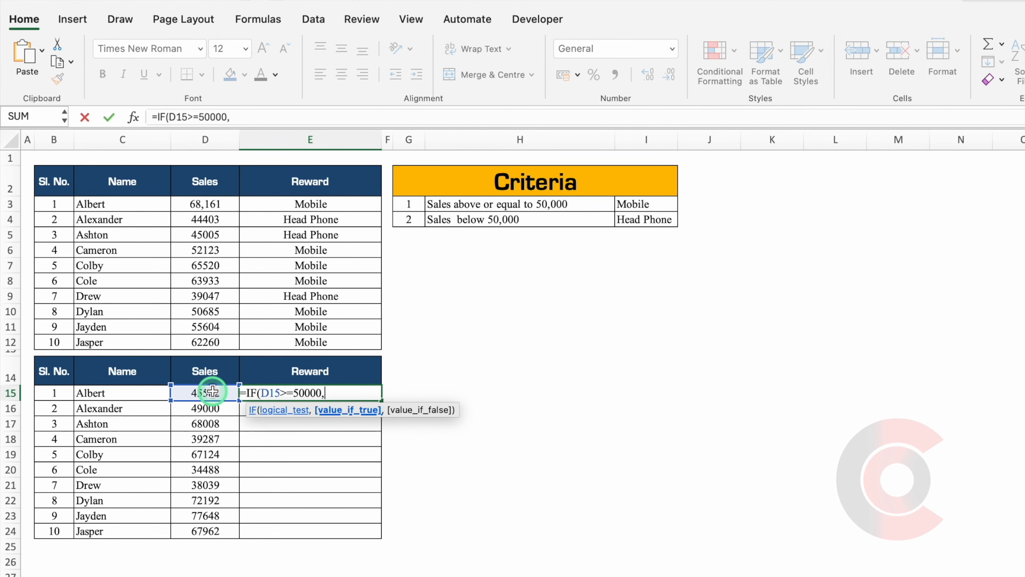
Complete the E15 IF formula with "Mobile" if true and "Head Phone" if false.
text("Mobile")
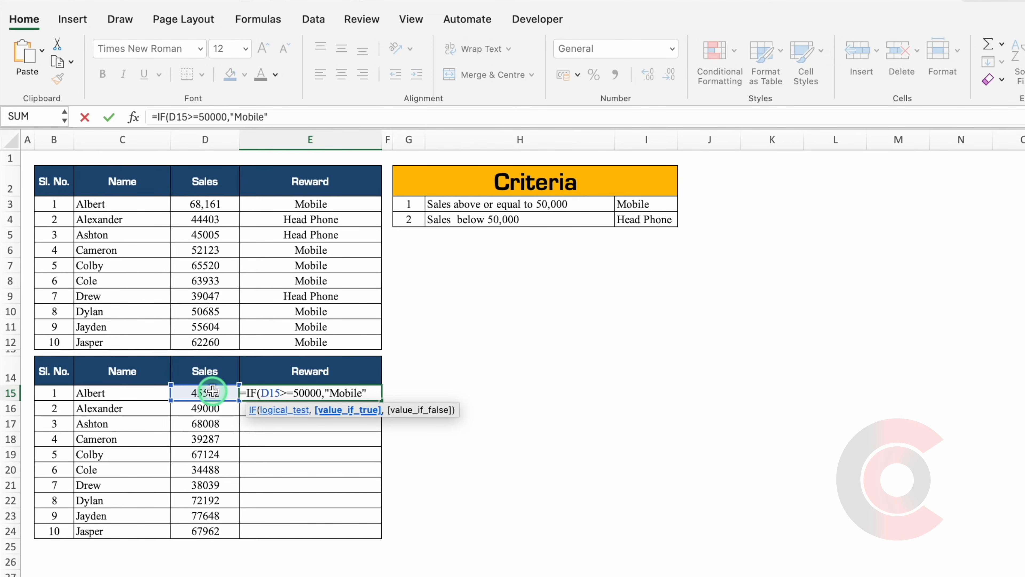
text(,)
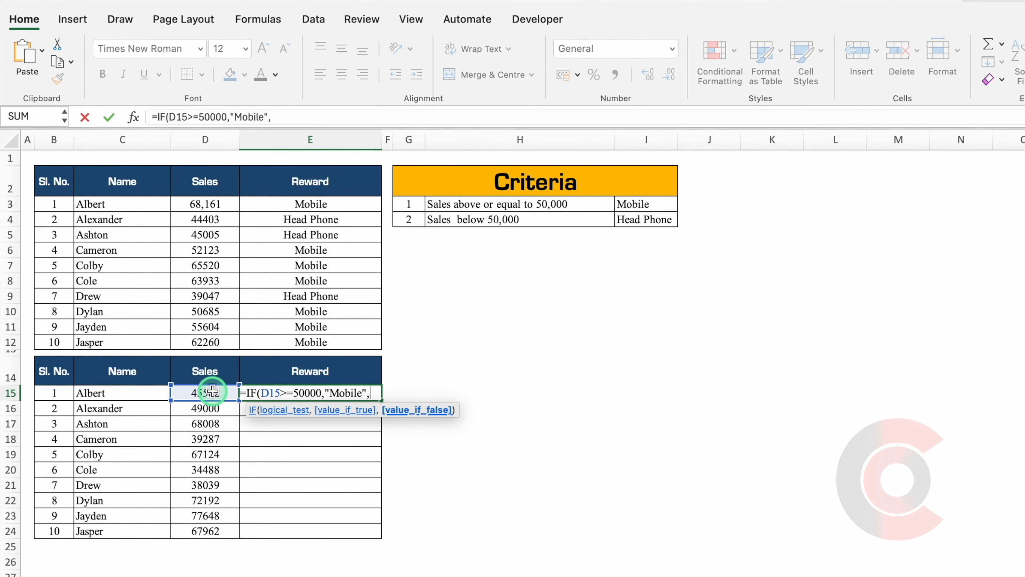
text("Head Phone)
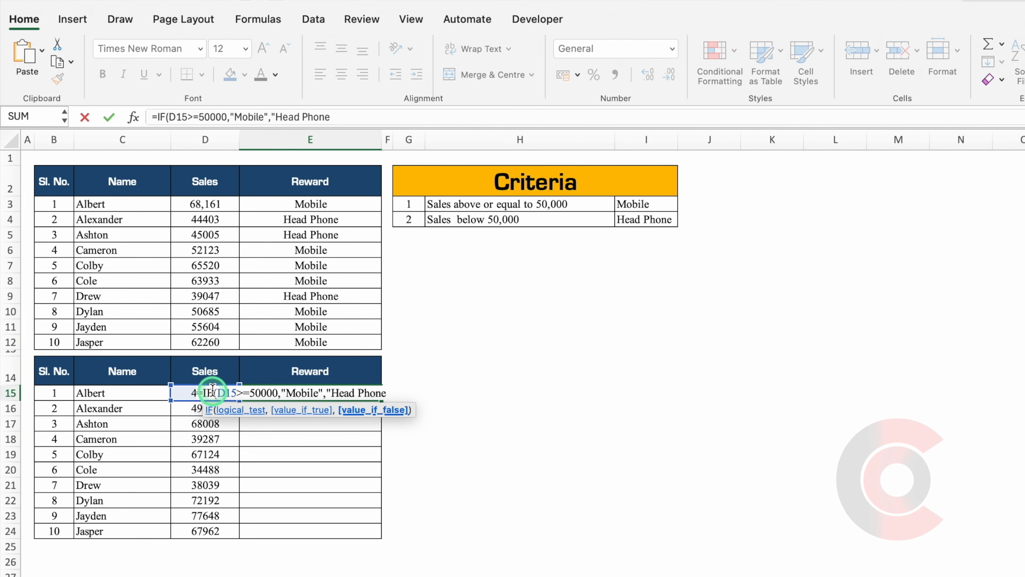
text("))
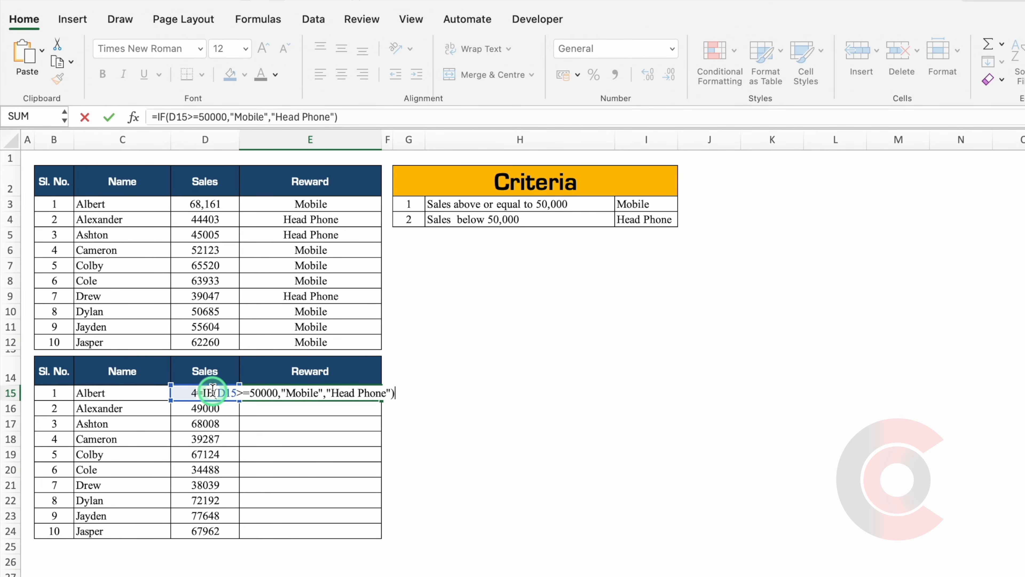
key(Return)
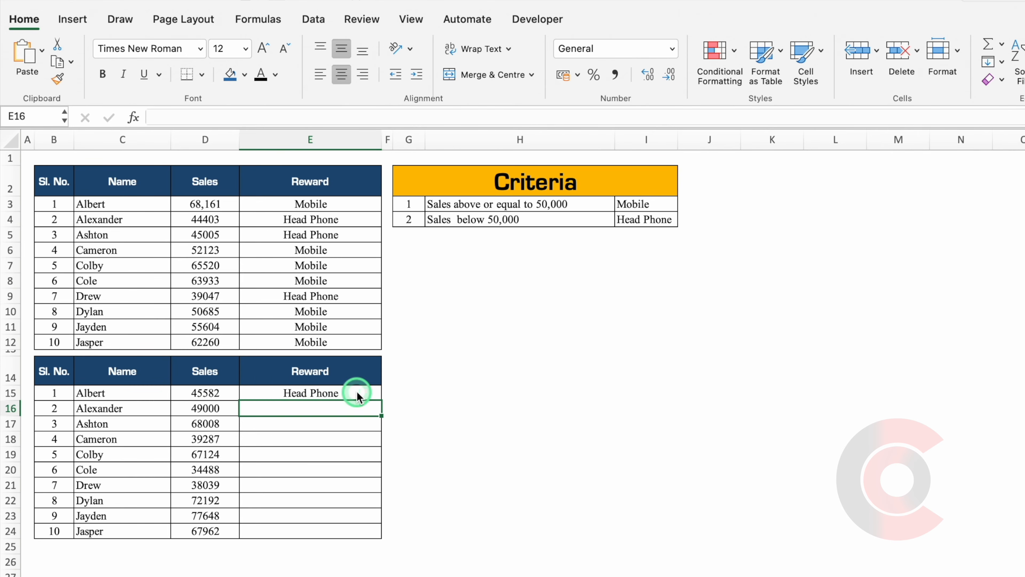
Fill the E15 reward formula down through E24.
click(356, 392)
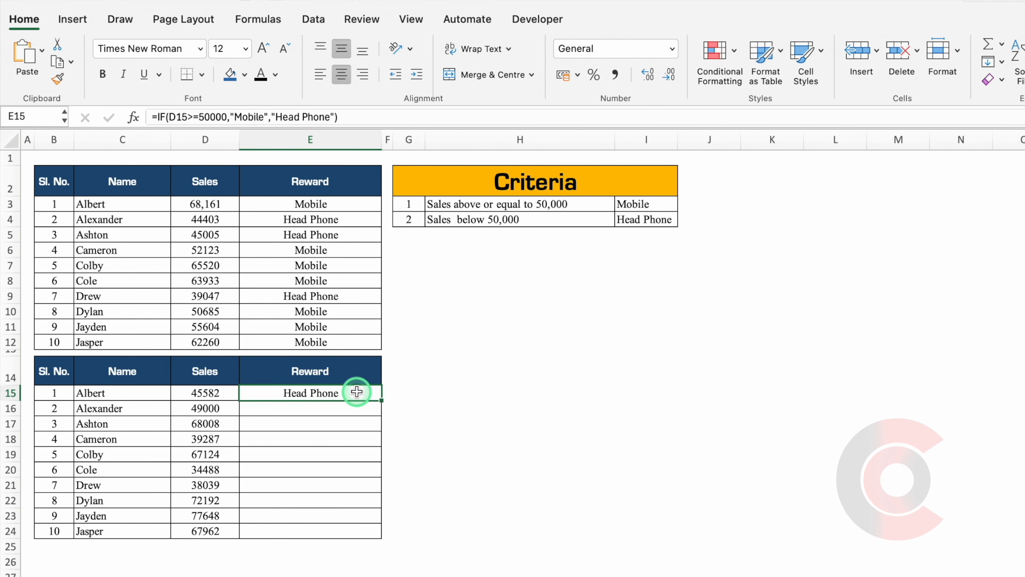
double_click(381, 401)
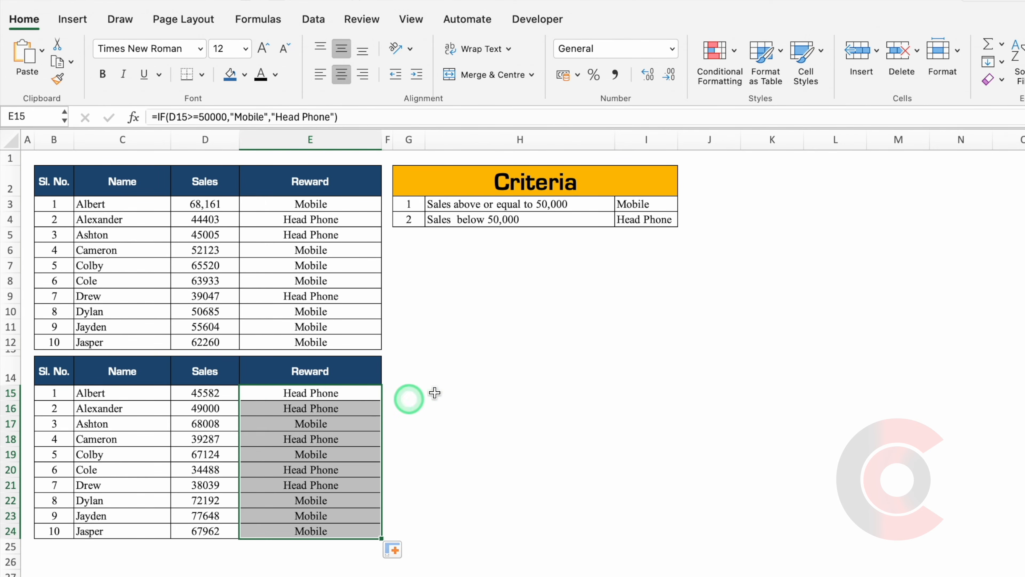
click(461, 386)
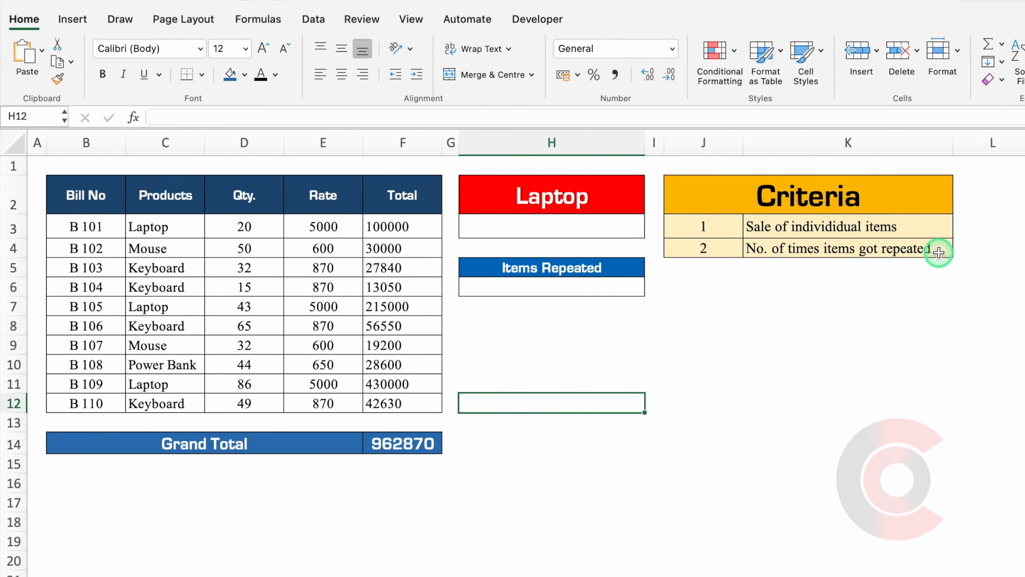
Choose Mouse as the product in H2 and inspect the result cells H3 and H6.
click(614, 202)
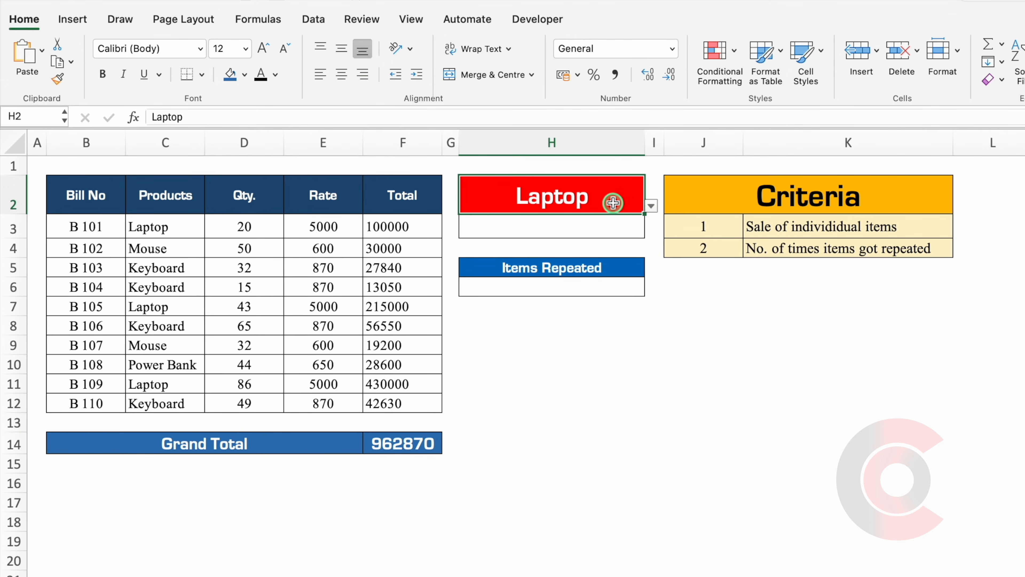
click(650, 207)
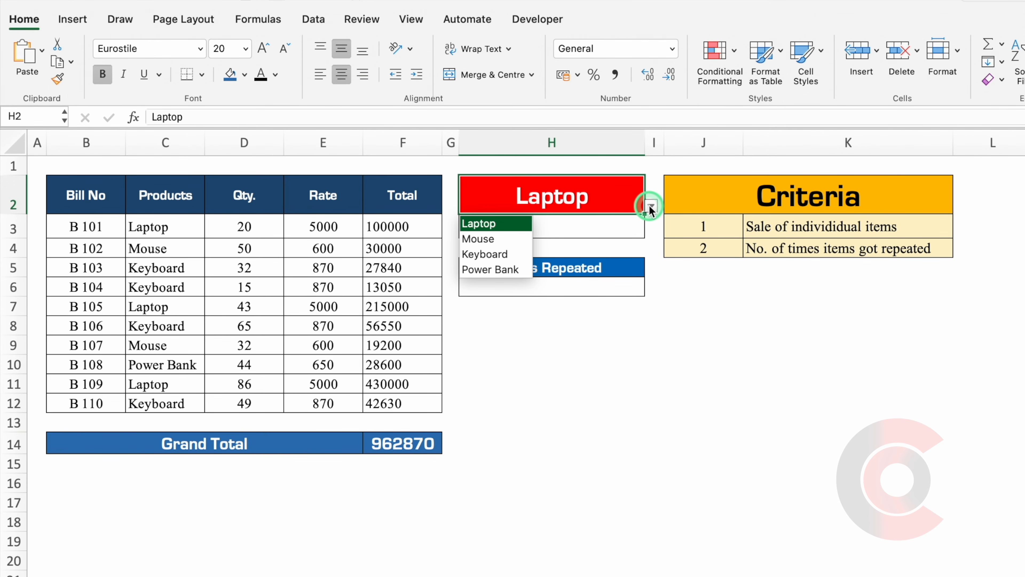
click(511, 237)
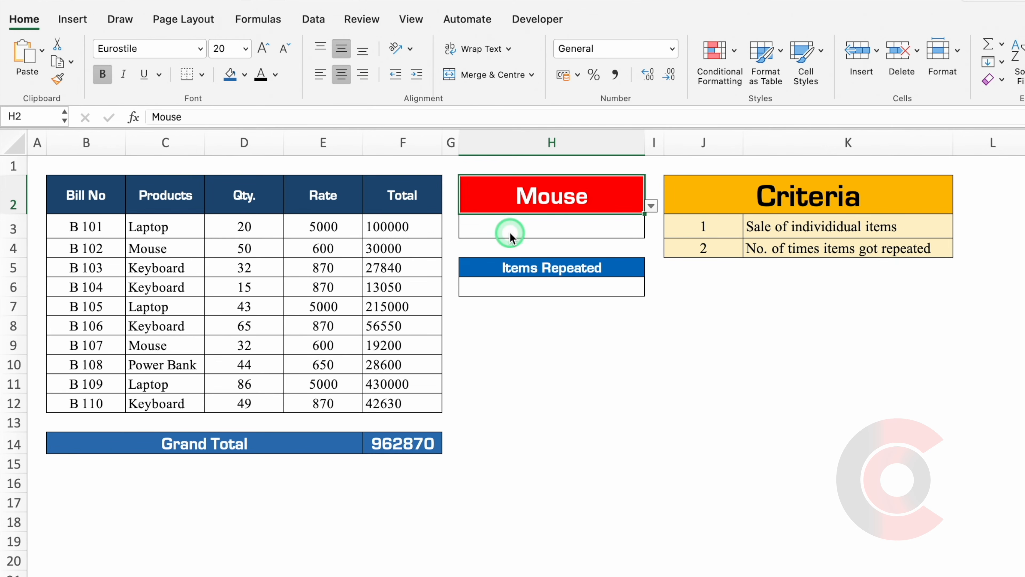
click(530, 227)
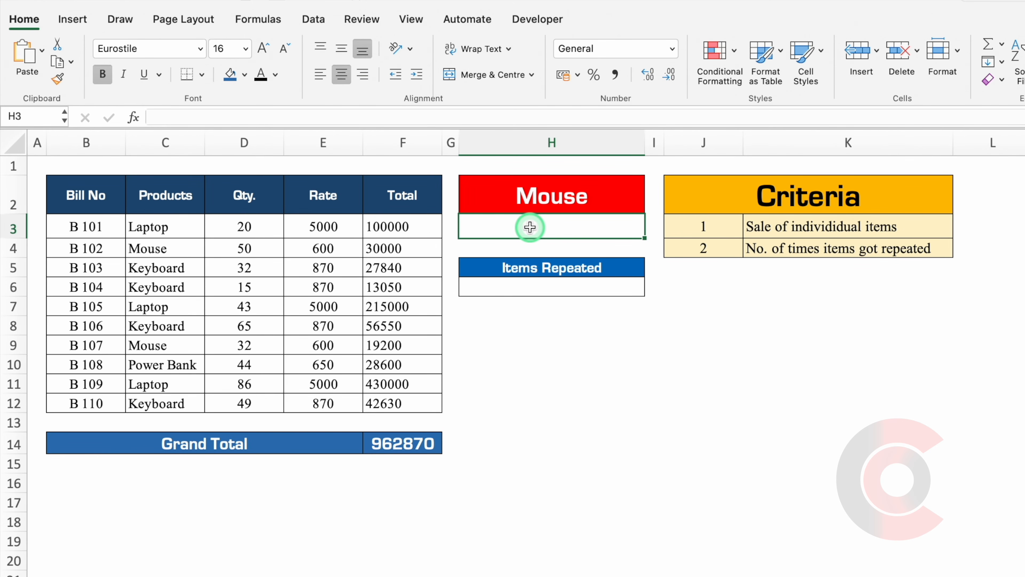
click(578, 284)
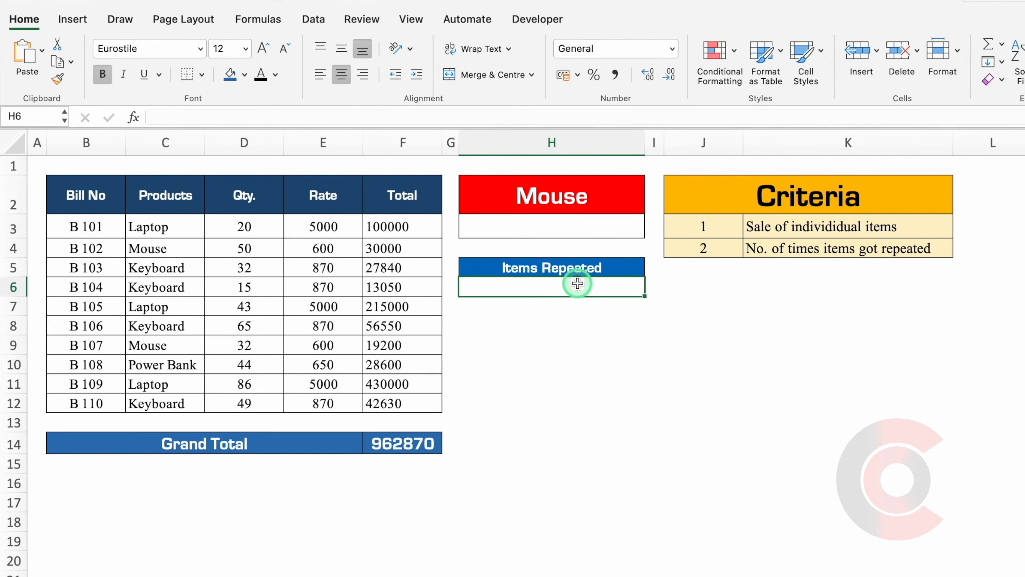
Total the selected product's sales in H3 with the formula =SUMIF(C3:C12,H2,F3:F12).
click(539, 225)
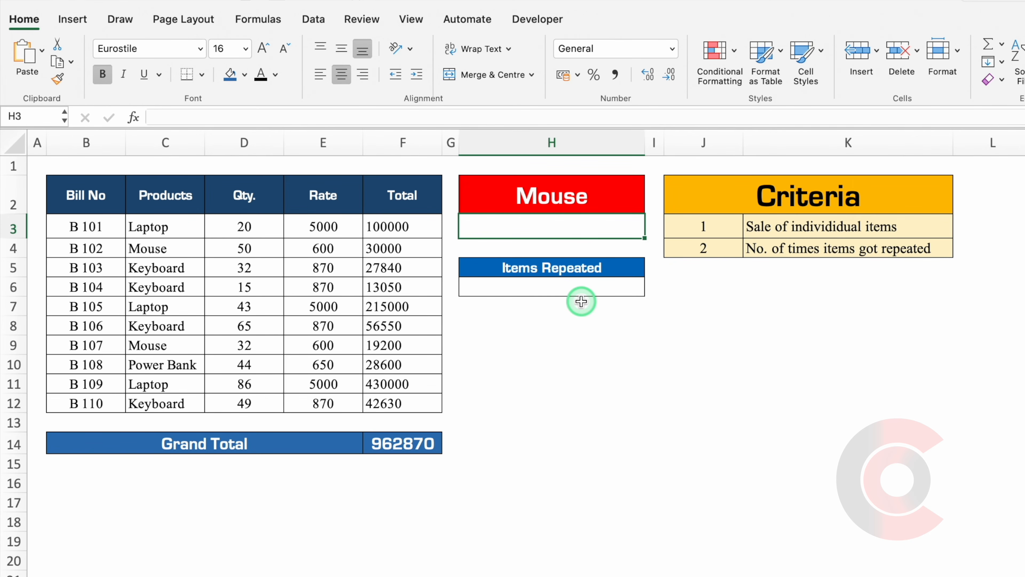
text(=s)
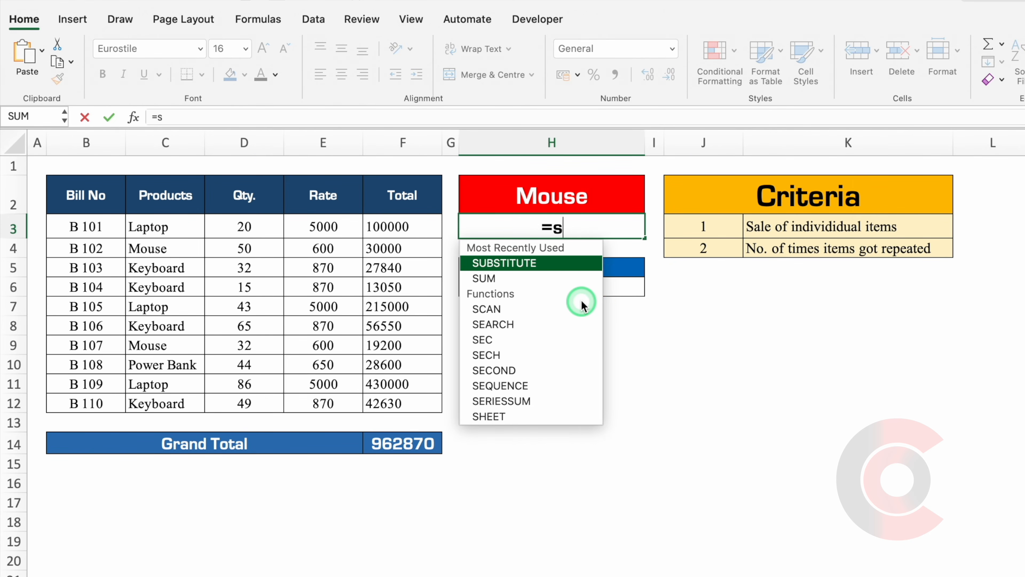
text(umif)
double_click(500, 265)
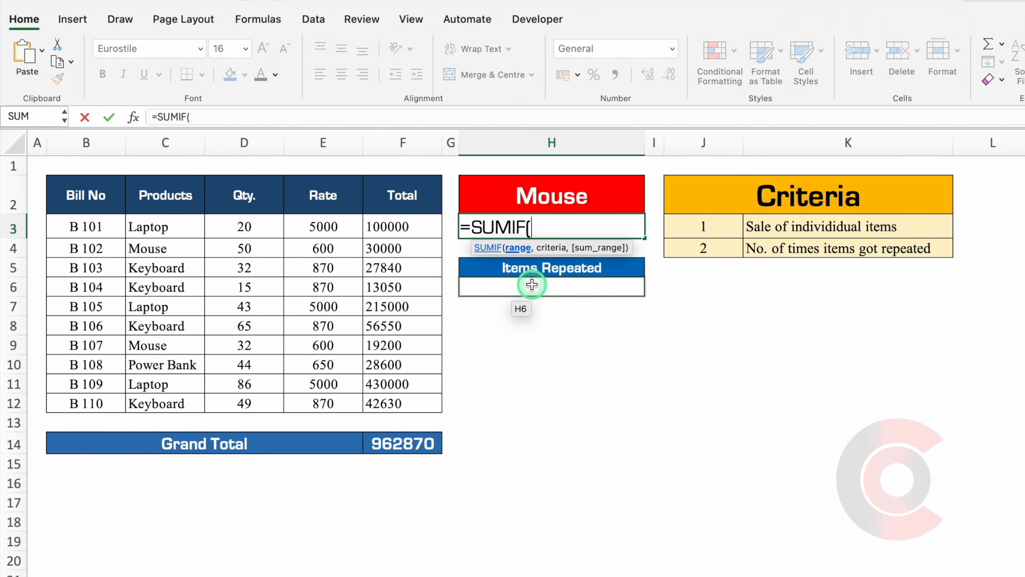
drag(172, 228, 176, 403)
text(,)
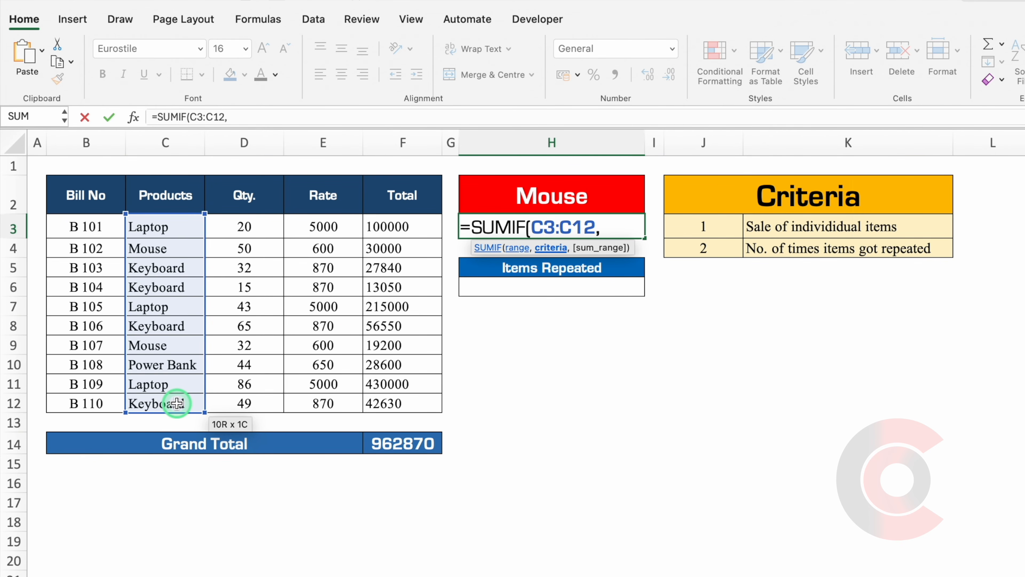
click(544, 194)
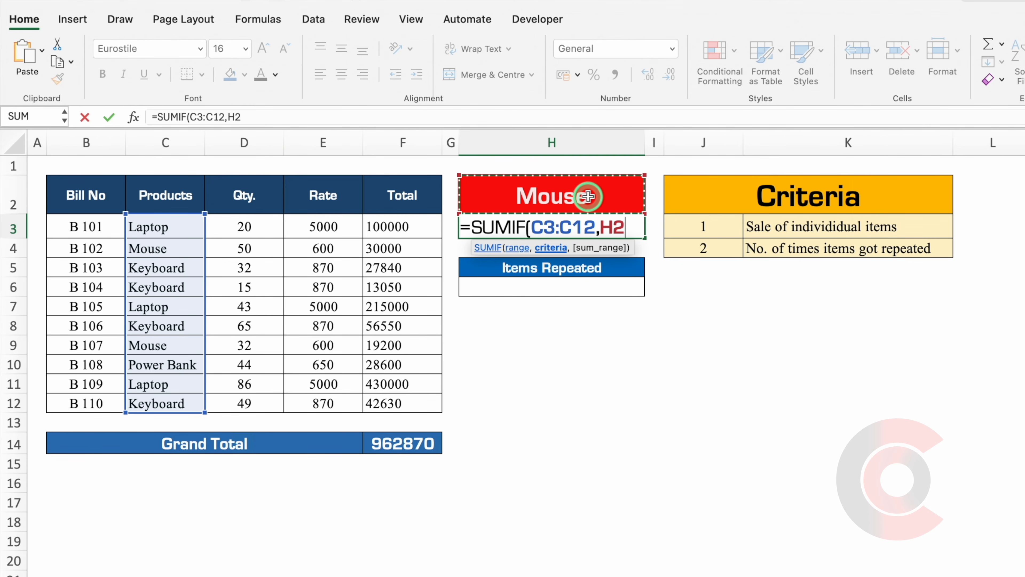
text(,)
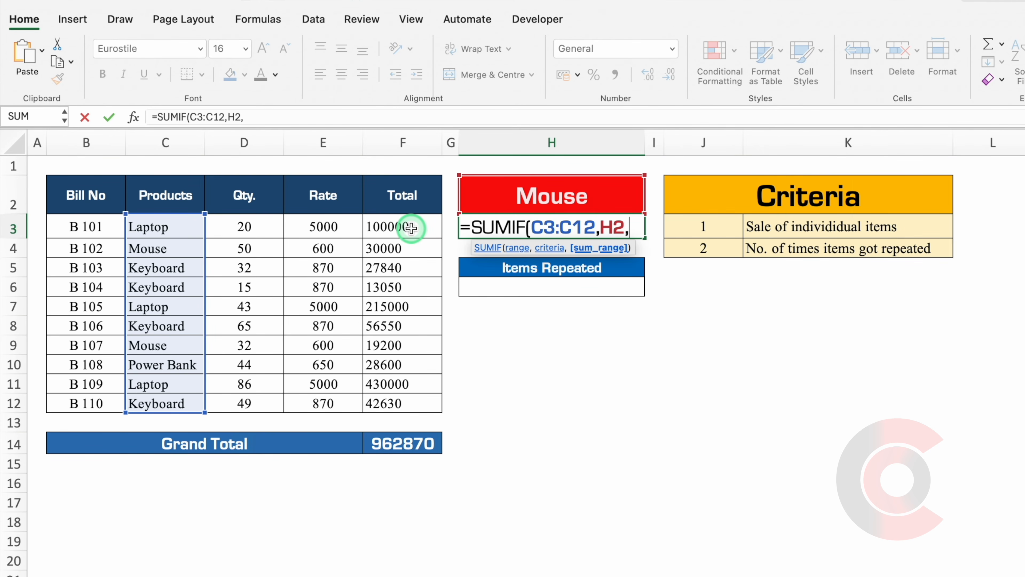
drag(411, 228, 415, 400)
text())
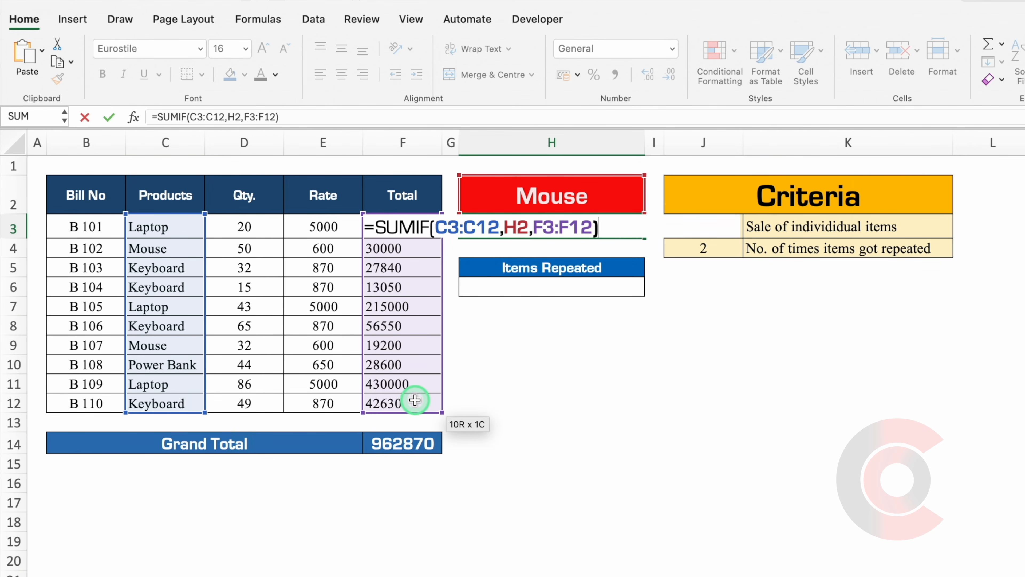
key(Return)
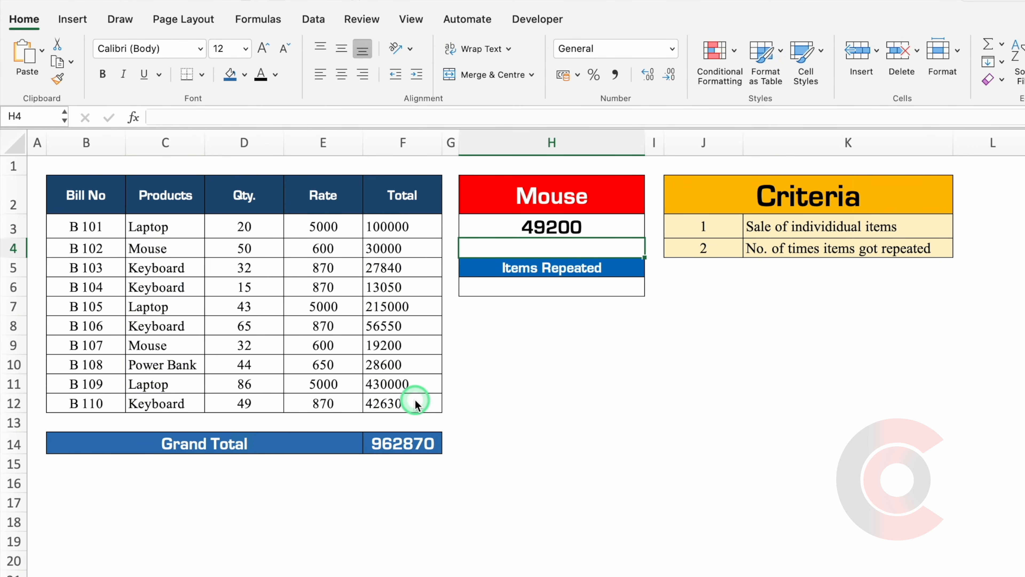
Review the H3 sales formula and switch the product in H2 to Laptop to test it.
click(607, 219)
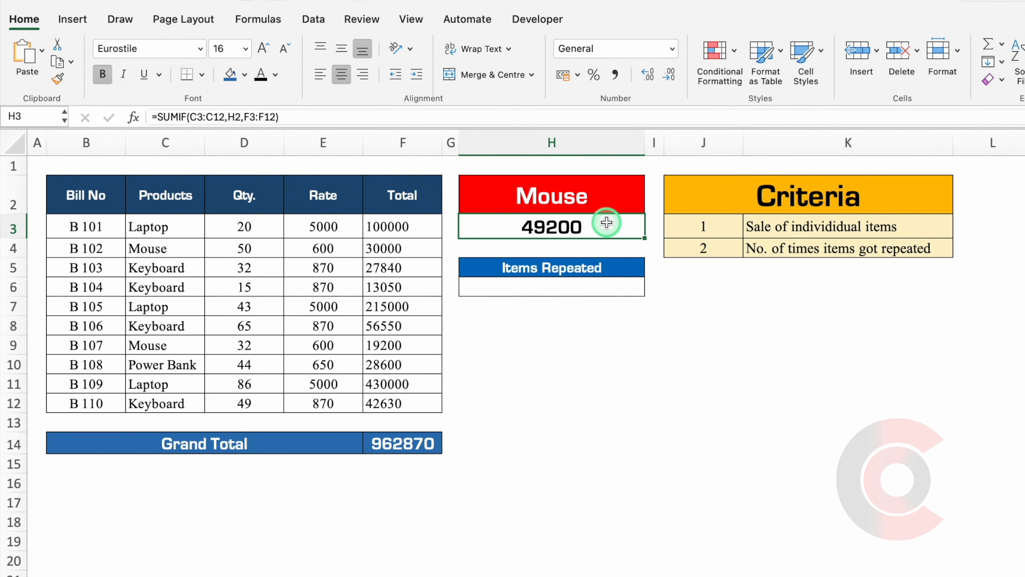
click(580, 199)
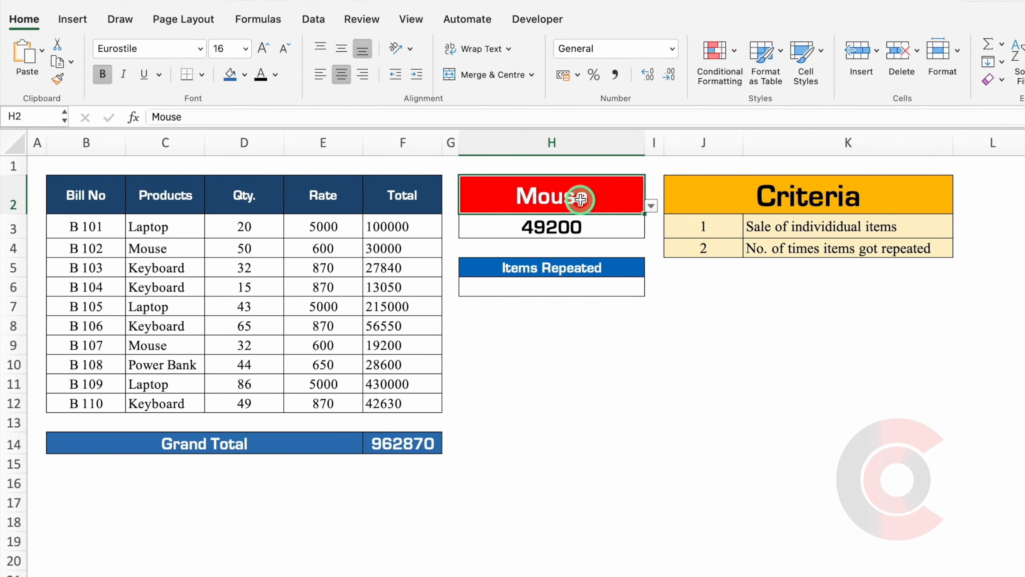
click(652, 205)
click(487, 225)
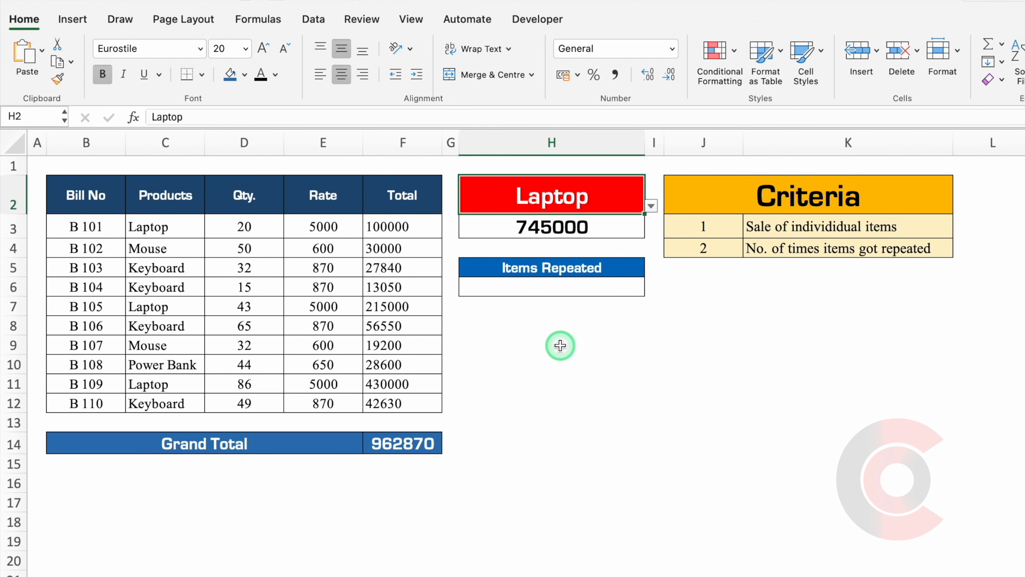
Count the selected product in H6 with =COUNTIF(C3:C12,H2) and check it against the Laptop entries in C3, C7 and C11.
click(550, 286)
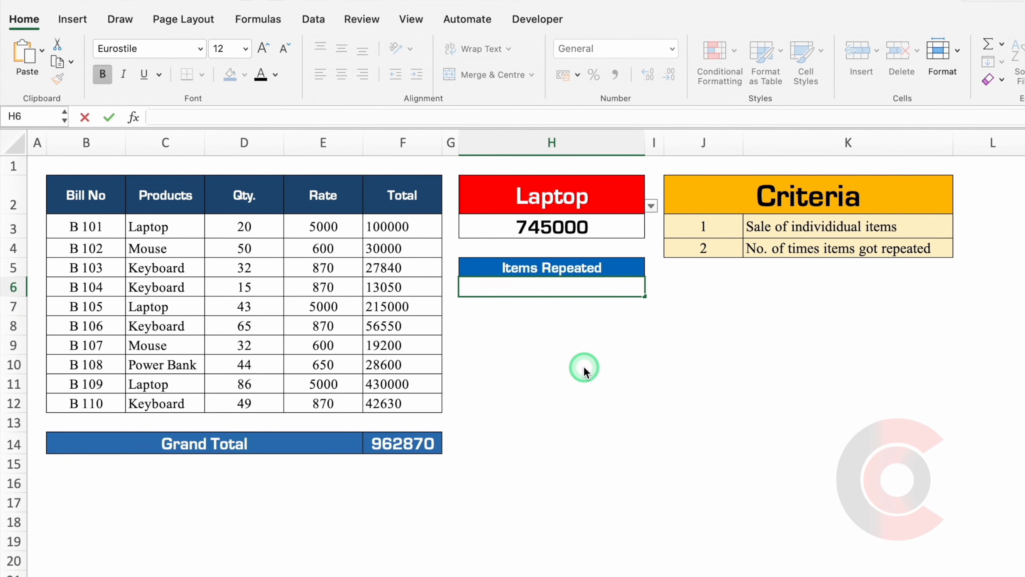
text(=counti)
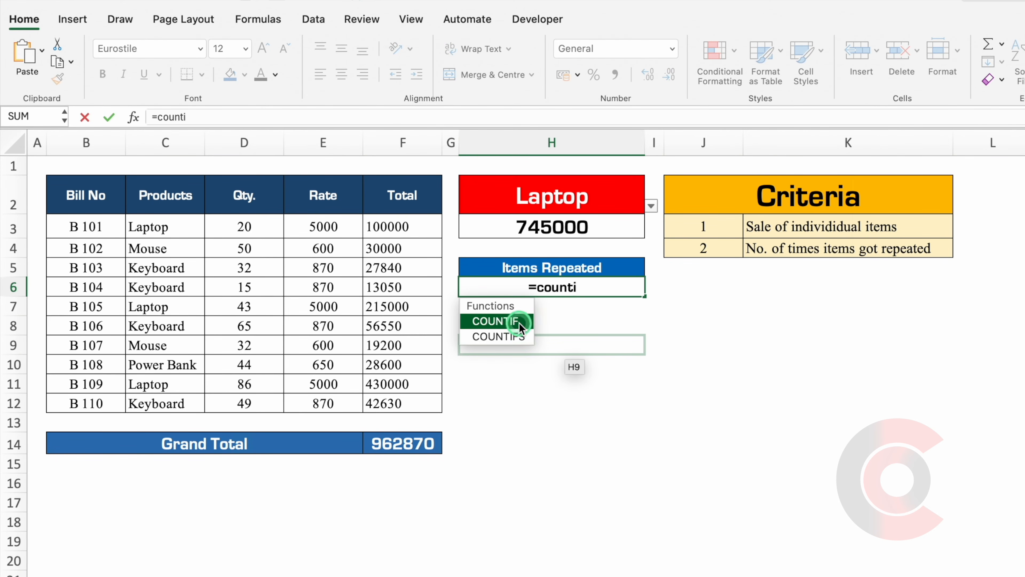
double_click(520, 322)
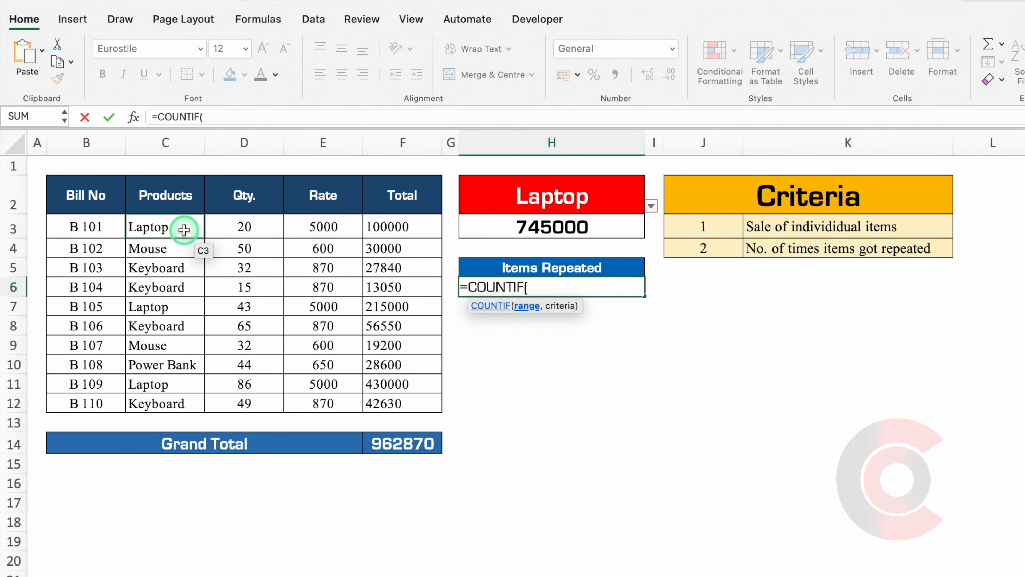
drag(184, 229, 194, 398)
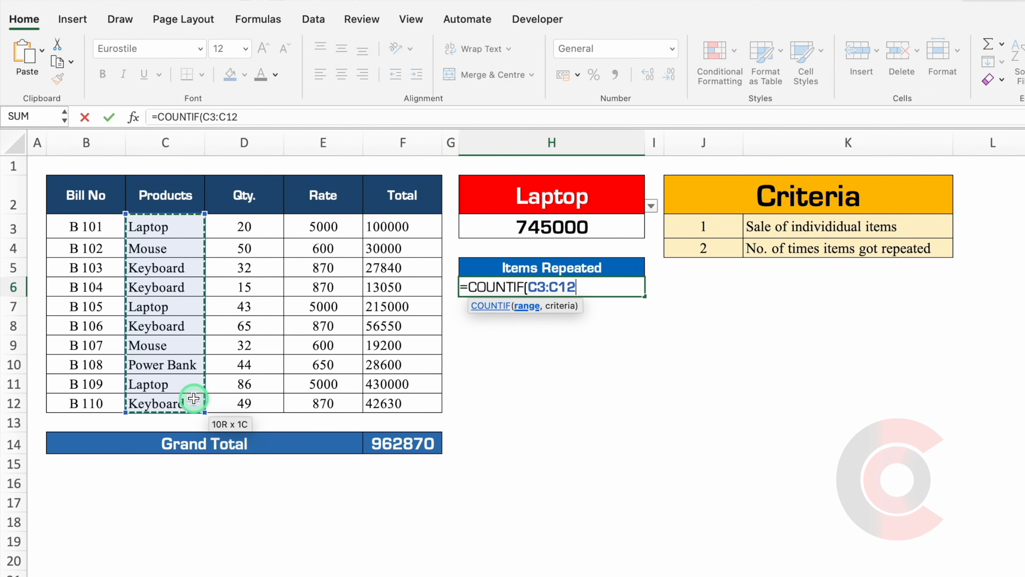
text(,)
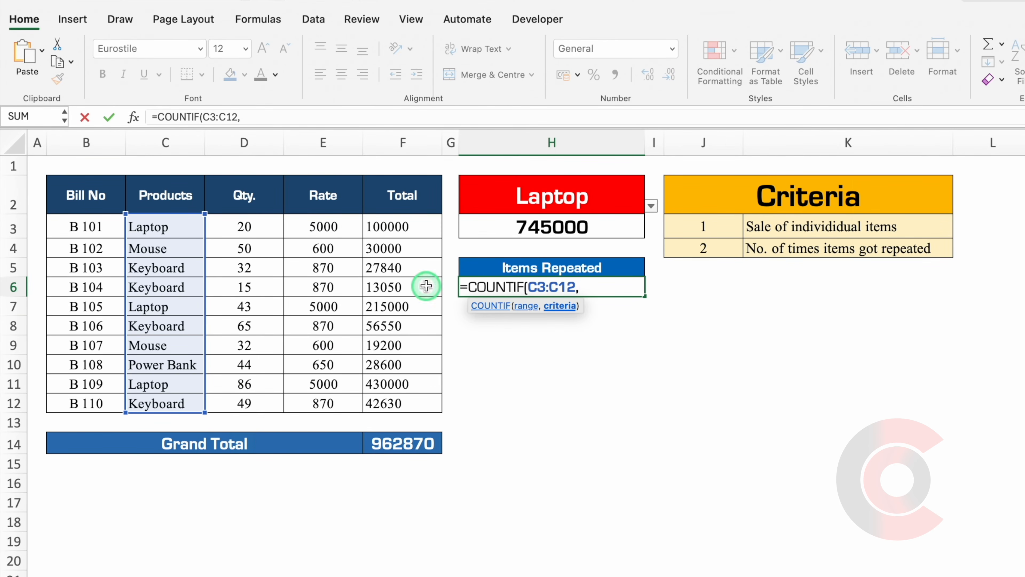
click(548, 194)
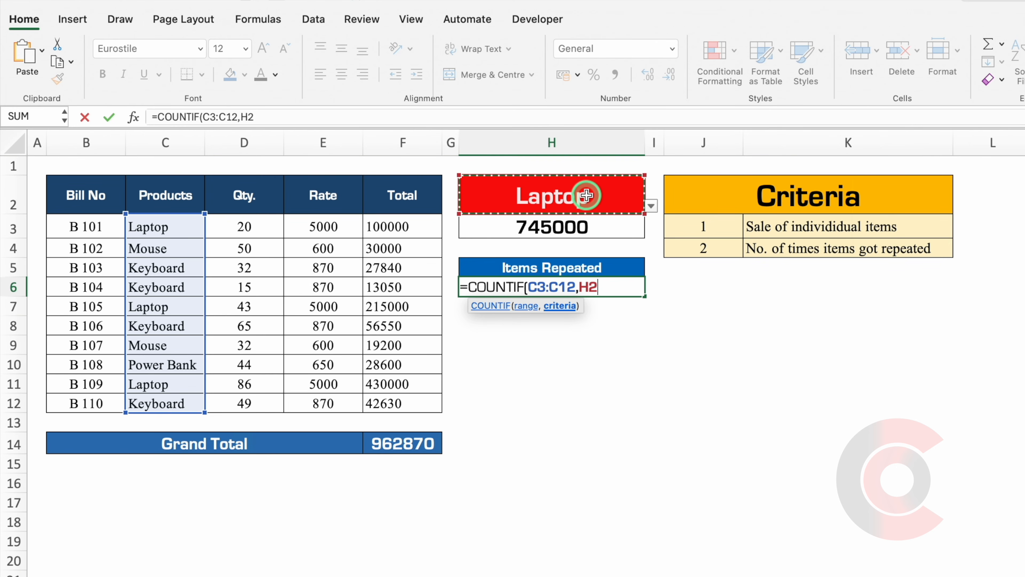
text())
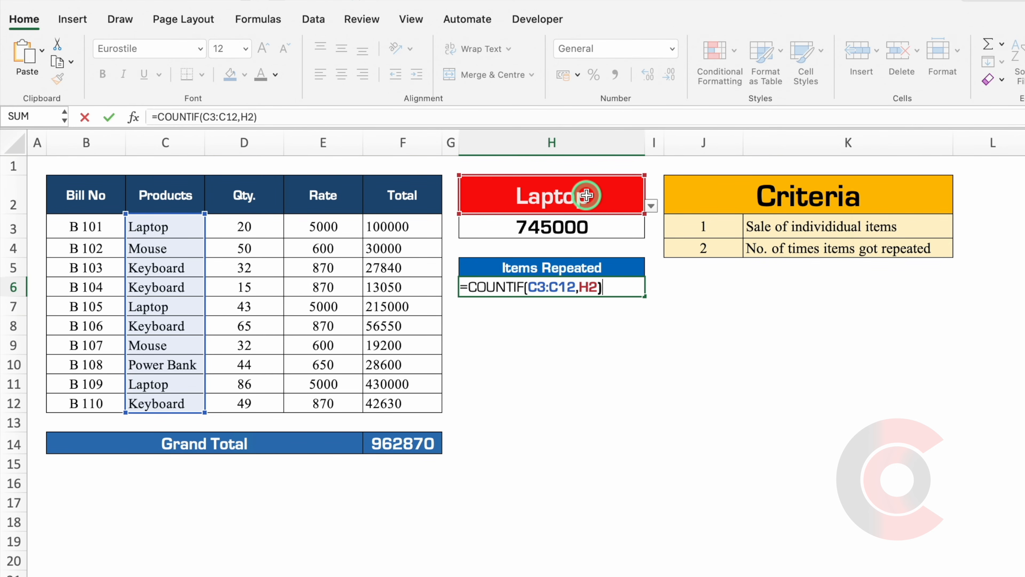
key(Return)
click(544, 322)
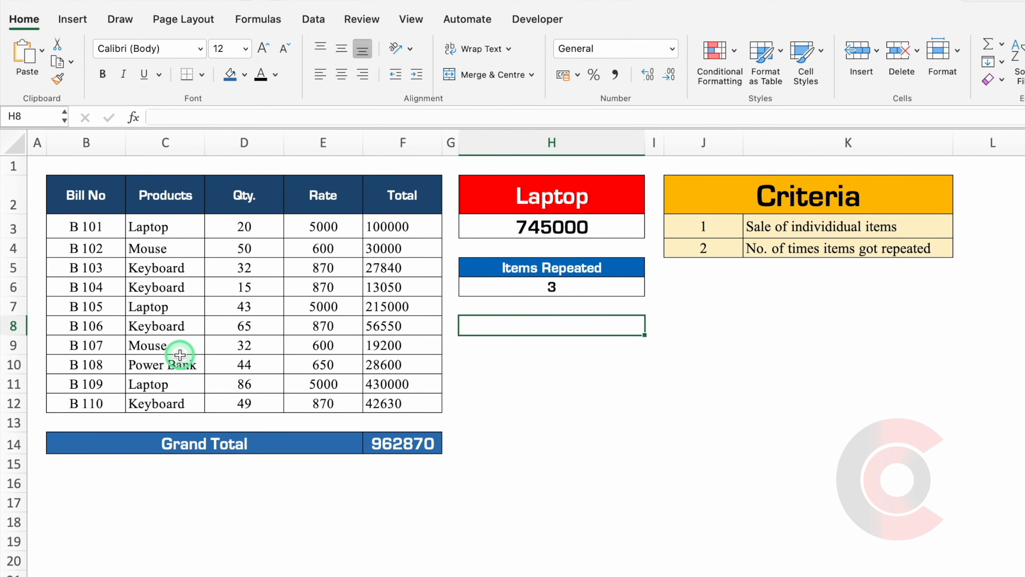
click(168, 230)
click(169, 308)
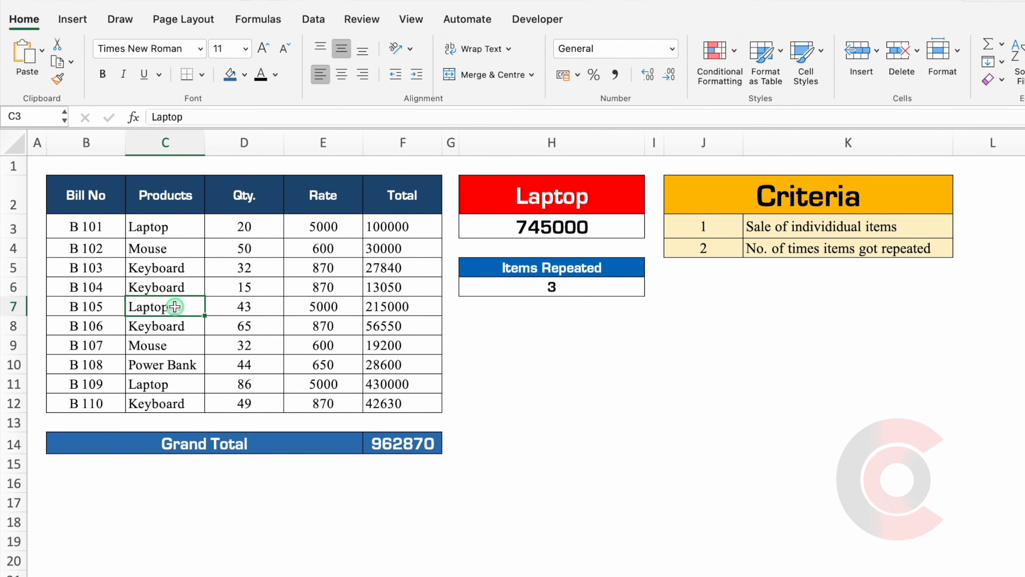
click(171, 382)
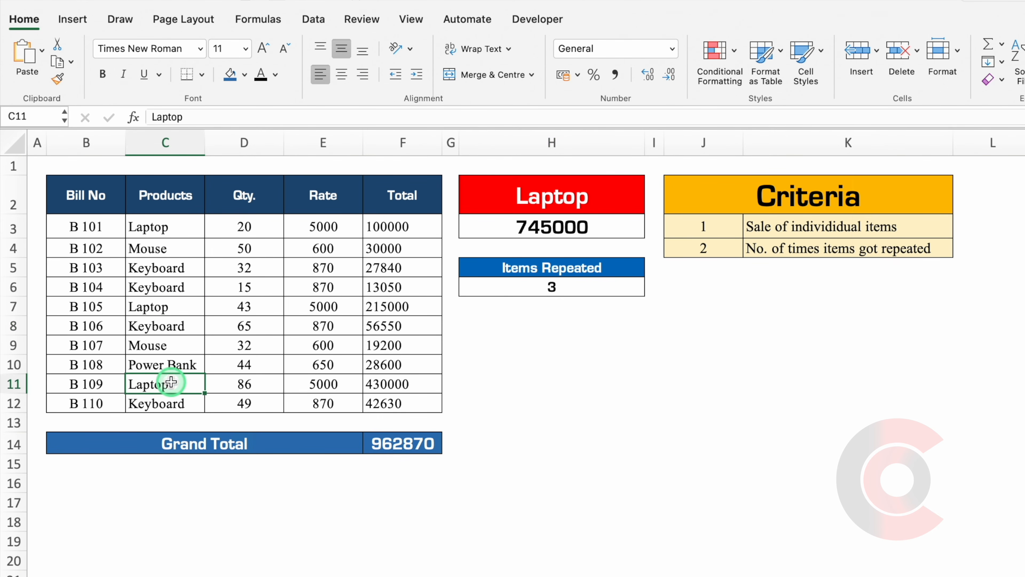
Switch the product in H2 to Mouse and compare the results with the Mouse entry in C4.
click(474, 197)
click(652, 205)
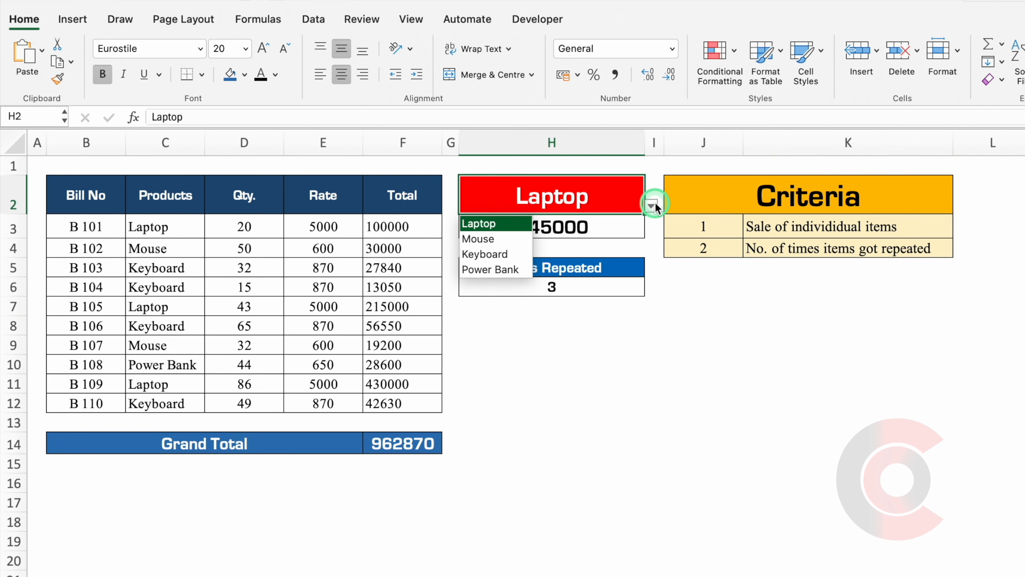
click(510, 239)
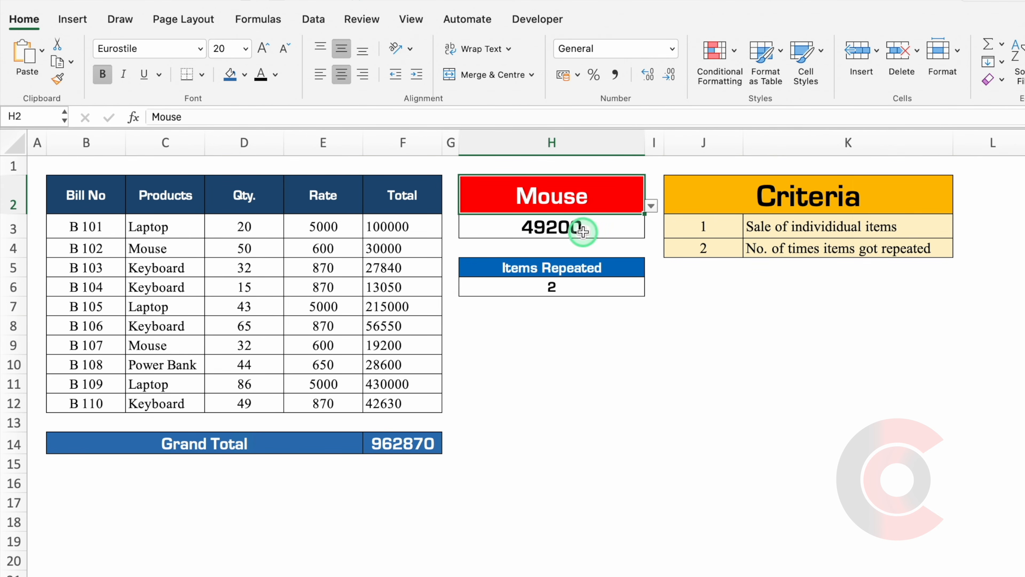
click(168, 249)
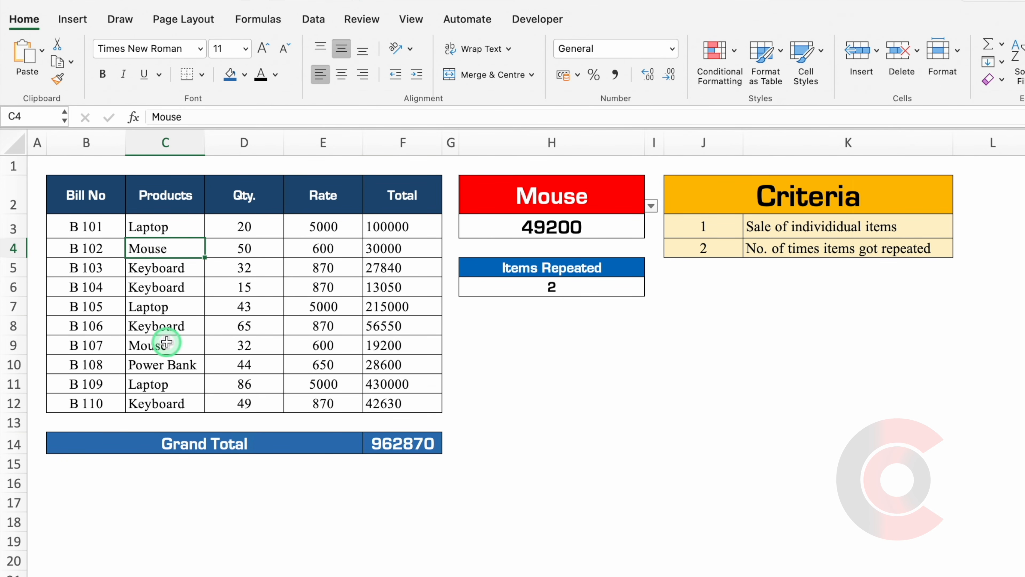
Set the product in H2 to Power Bank and check the H6 count against the entry in C10.
click(567, 197)
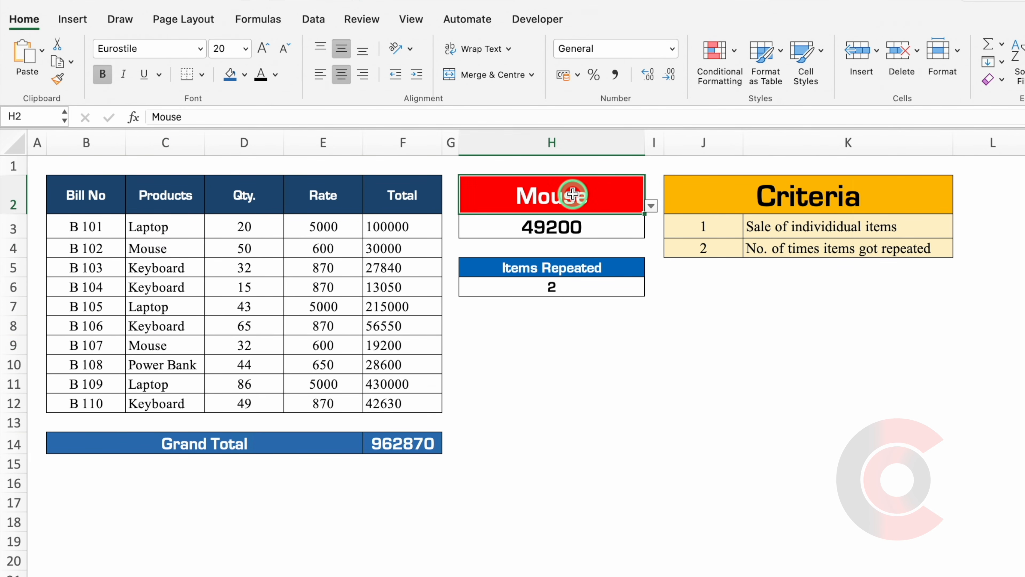
click(652, 206)
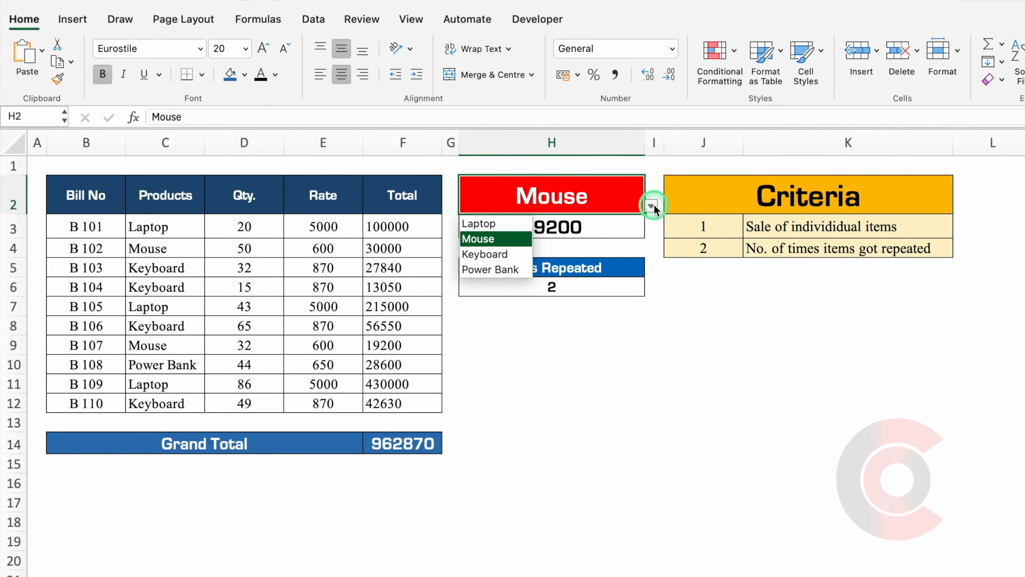
click(498, 270)
click(563, 361)
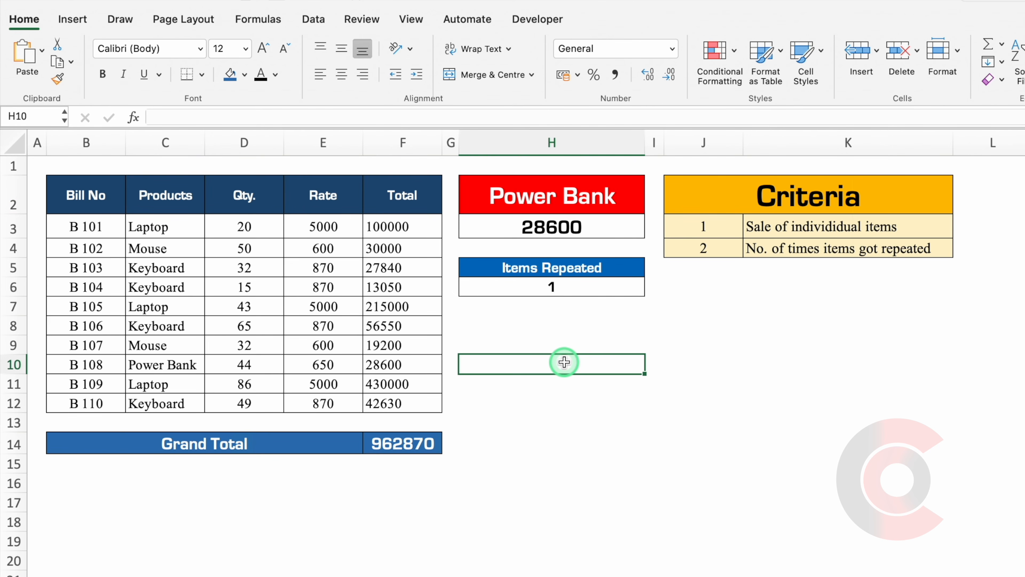
click(571, 286)
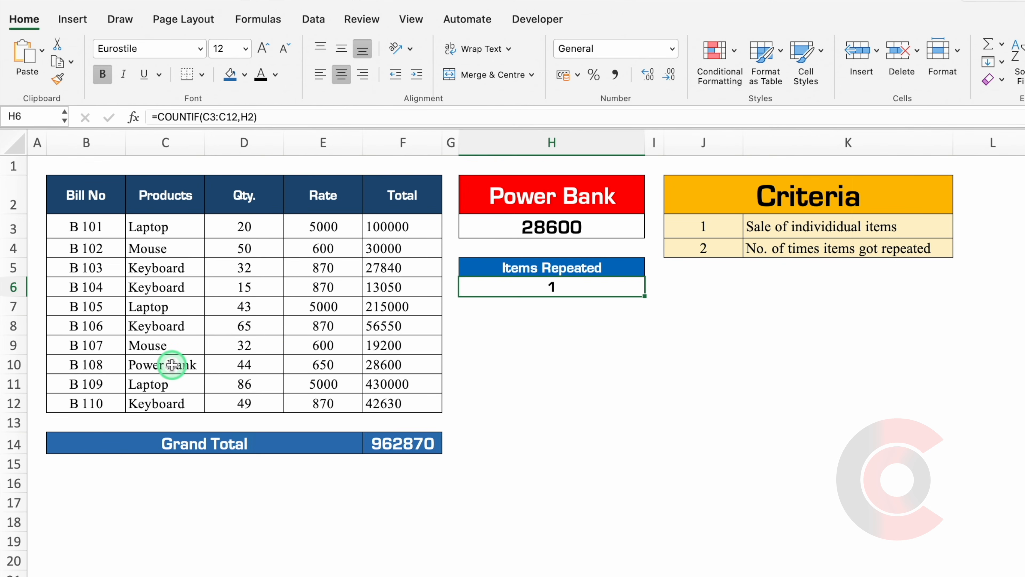
click(162, 364)
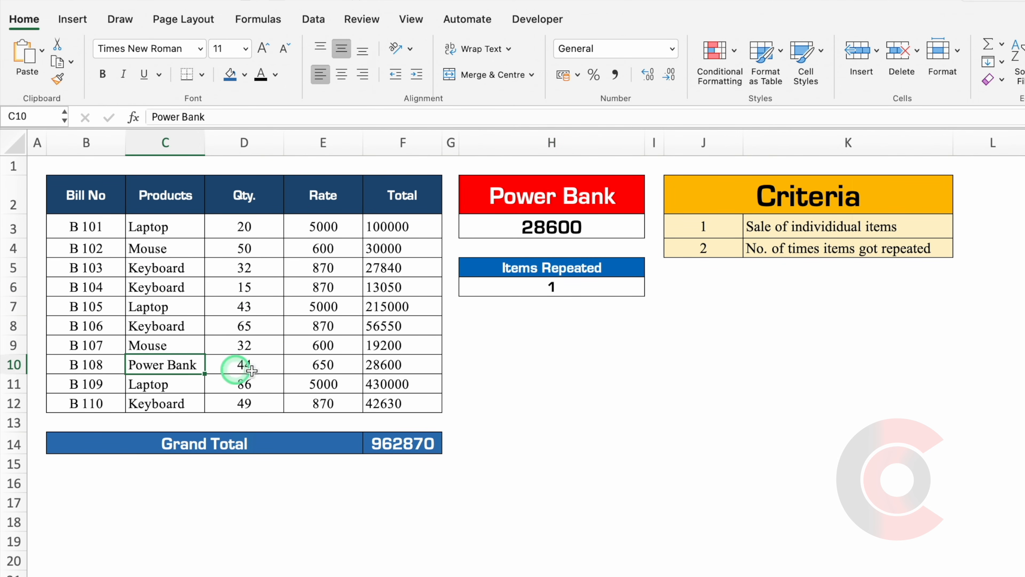